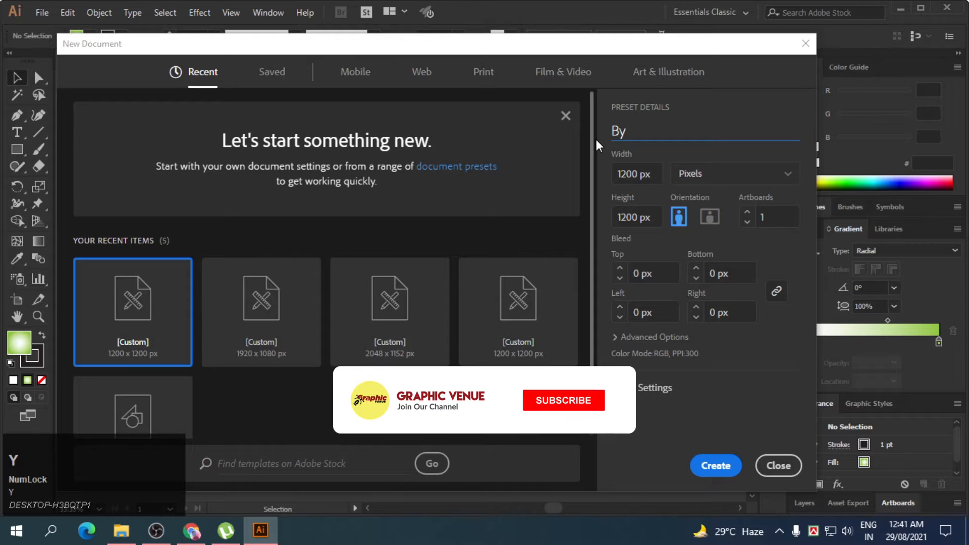
# Create a new 1200 x 1200 px RGB document named "Bicycle Post Design".
pyautogui.write('c')
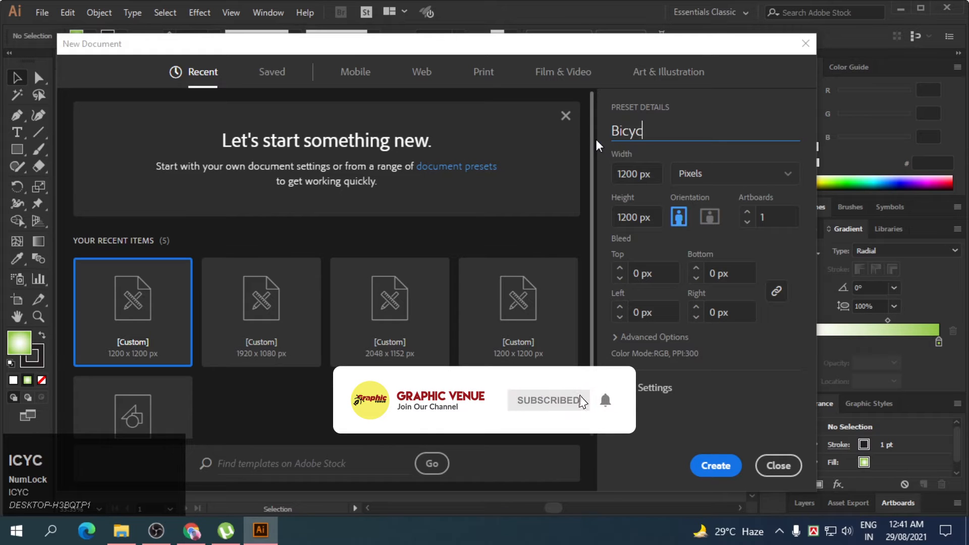
pyautogui.write('le Pos')
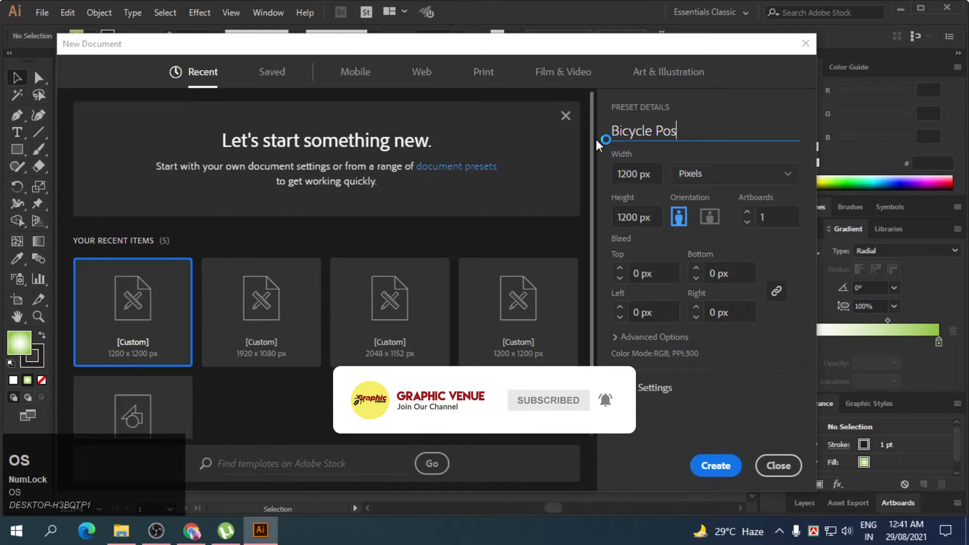
pyautogui.write('t Design')
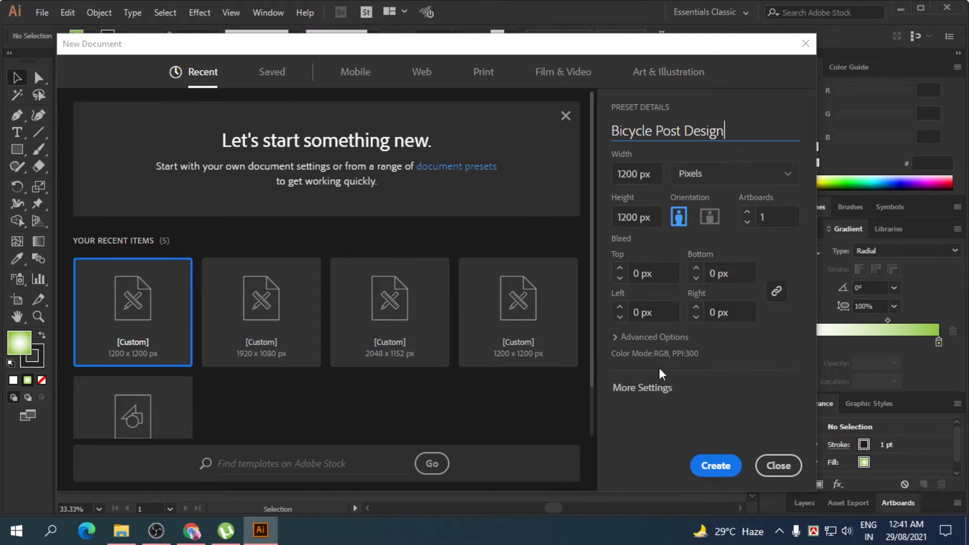
pyautogui.click(647, 388)
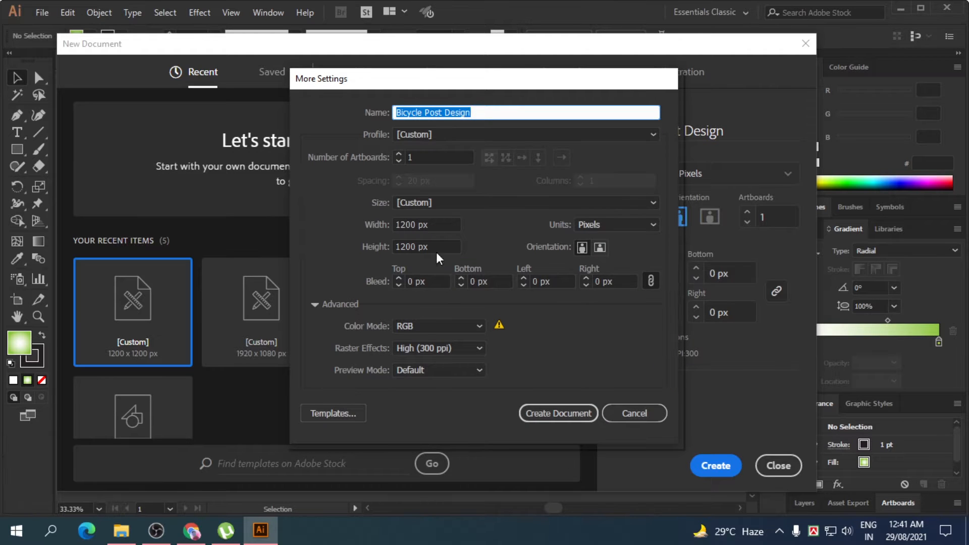
pyautogui.click(574, 413)
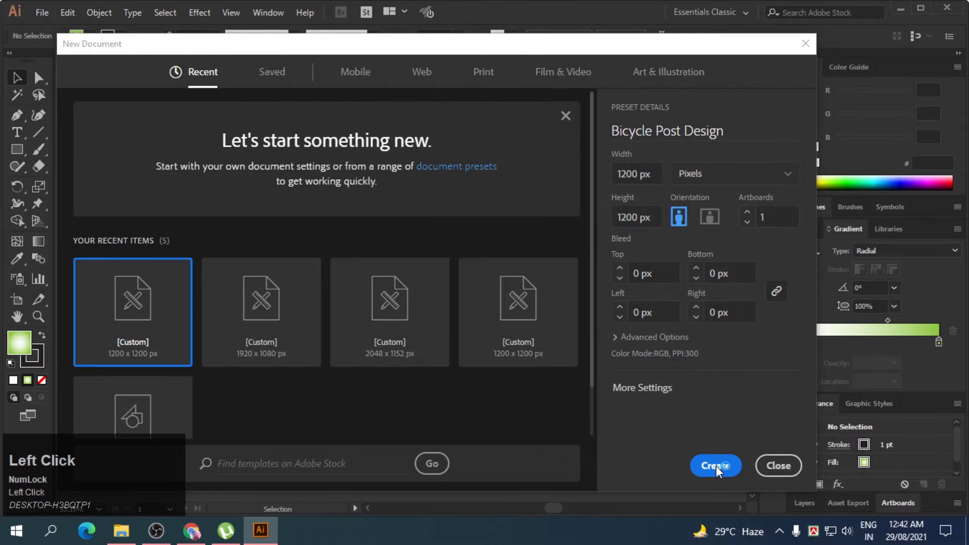
pyautogui.click(715, 466)
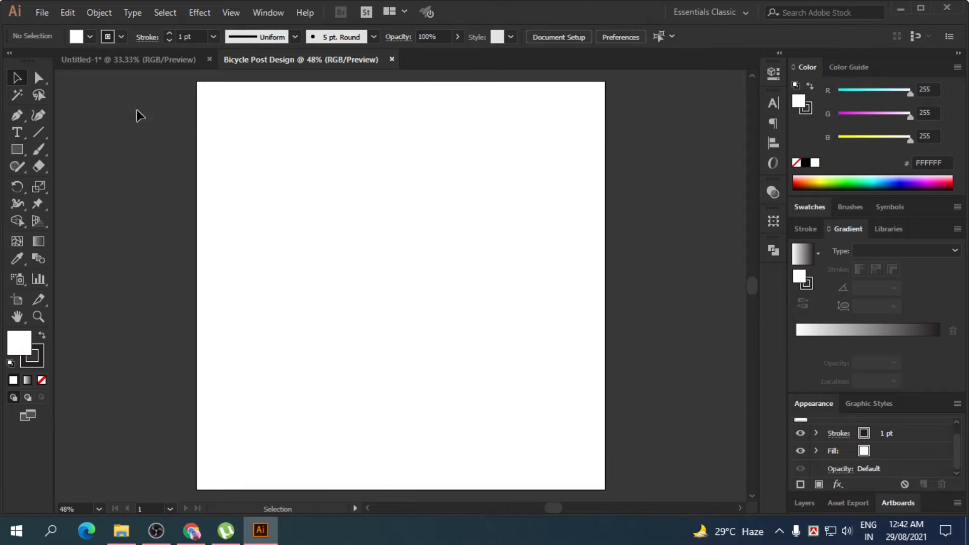
# Bring the bicycle image from the other open document onto the new artboard and mirror it horizontally.
pyautogui.click(128, 59)
pyautogui.moveTo(387, 285); pyautogui.dragTo(367, 298)
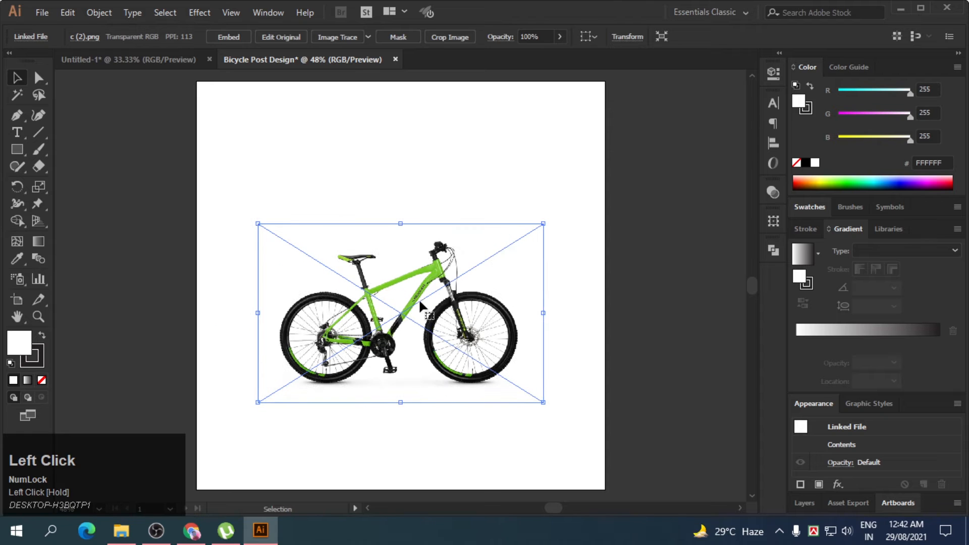
pyautogui.rightClick(437, 309)
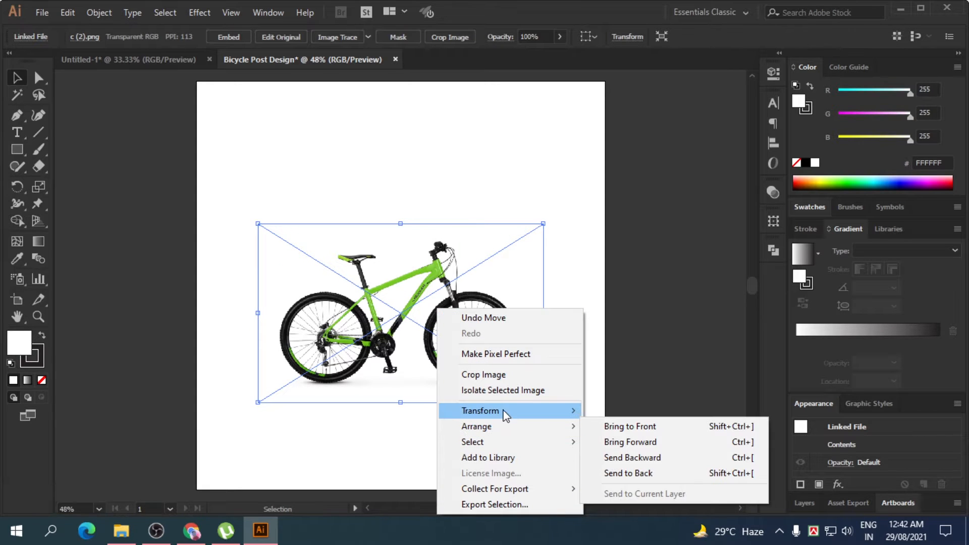
pyautogui.moveTo(504, 411)
pyautogui.click(616, 461)
pyautogui.click(504, 356)
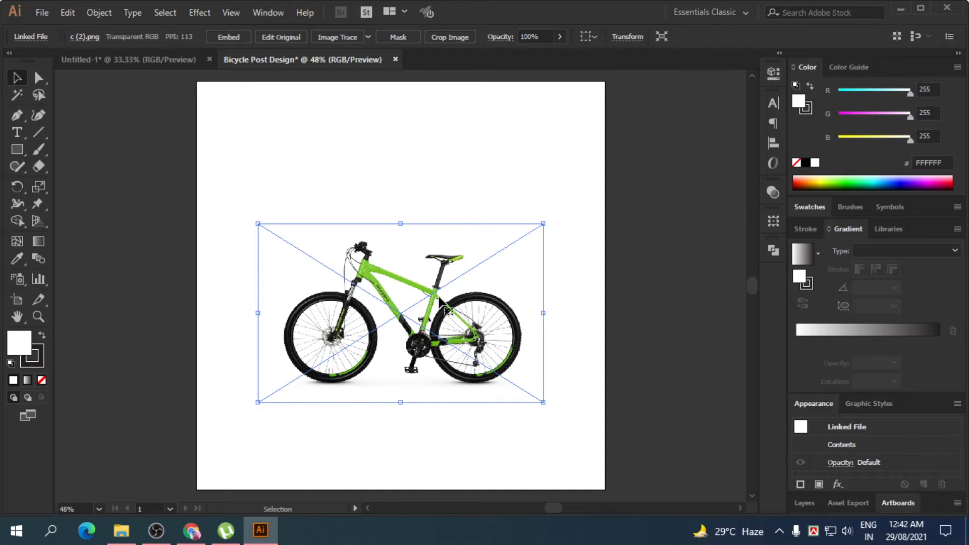
# Move the bicycle image up slightly, scale it down proportionally around its center, and embed it in the document.
pyautogui.moveTo(436, 298); pyautogui.dragTo(433, 277)
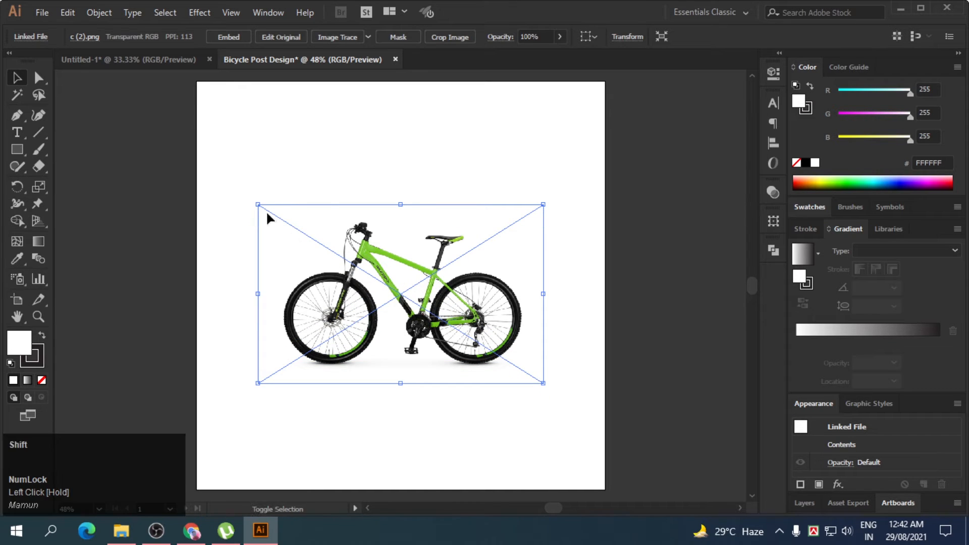
pyautogui.moveTo(258, 205); pyautogui.dragTo(288, 223)
pyautogui.moveTo(468, 359); pyautogui.dragTo(453, 360)
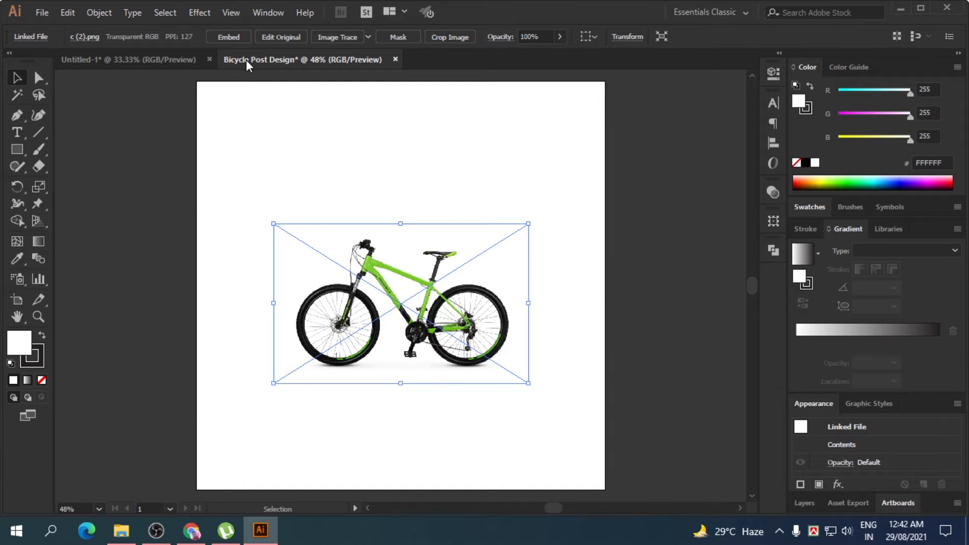
pyautogui.click(235, 38)
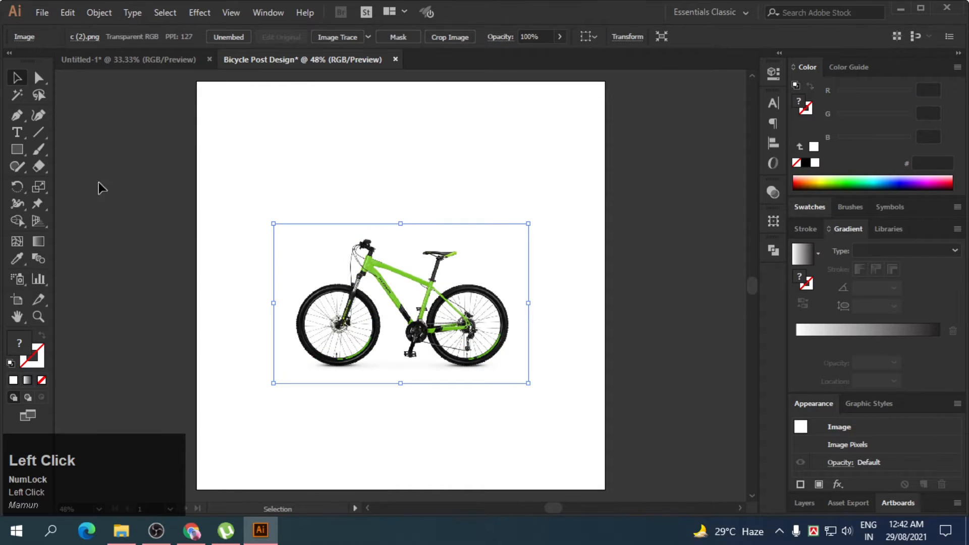
pyautogui.click(156, 224)
# Set the bicycle image to align to the artboard and center it vertically.
pyautogui.click(431, 296)
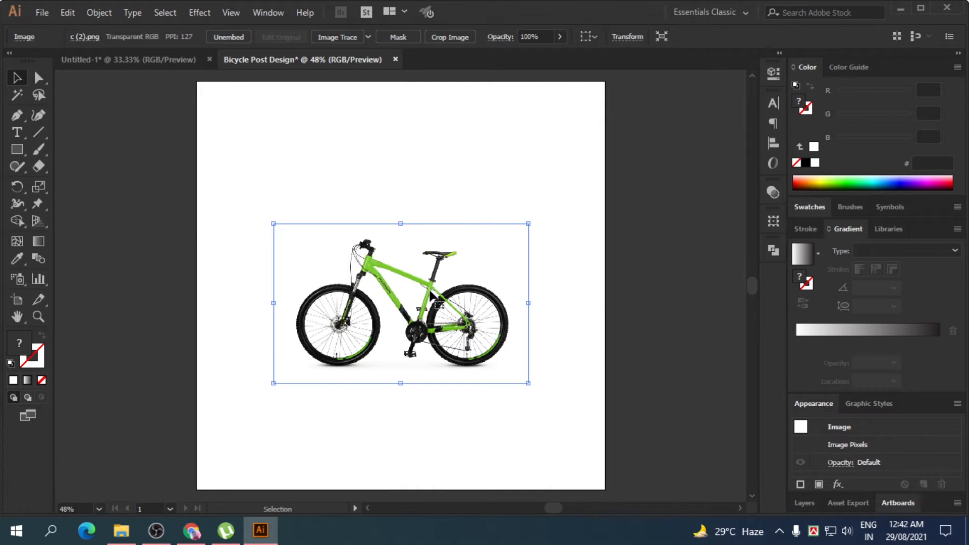
pyautogui.click(598, 38)
pyautogui.click(613, 87)
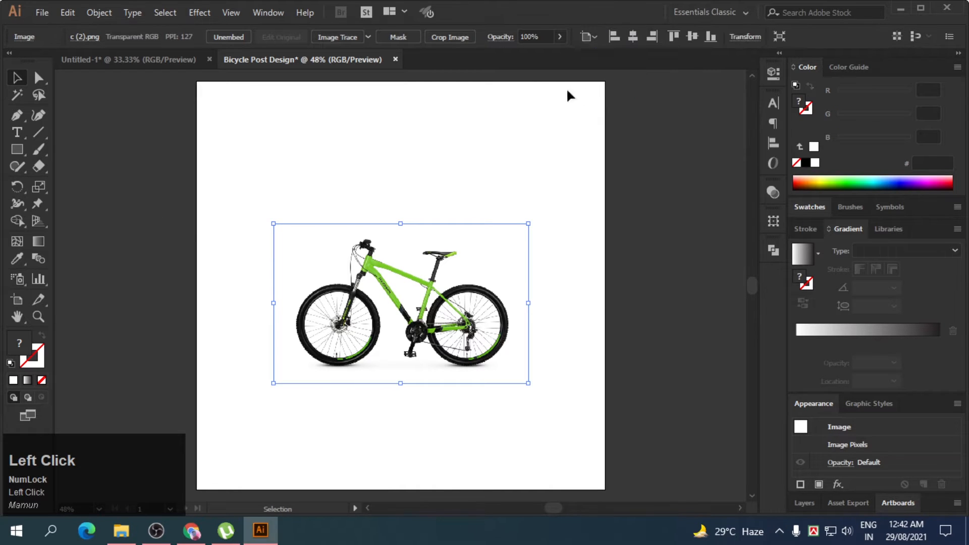
pyautogui.click(691, 38)
pyautogui.click(575, 410)
# Nudge the bicycle image straight down so it sits slightly below the artboard's center.
pyautogui.click(471, 315)
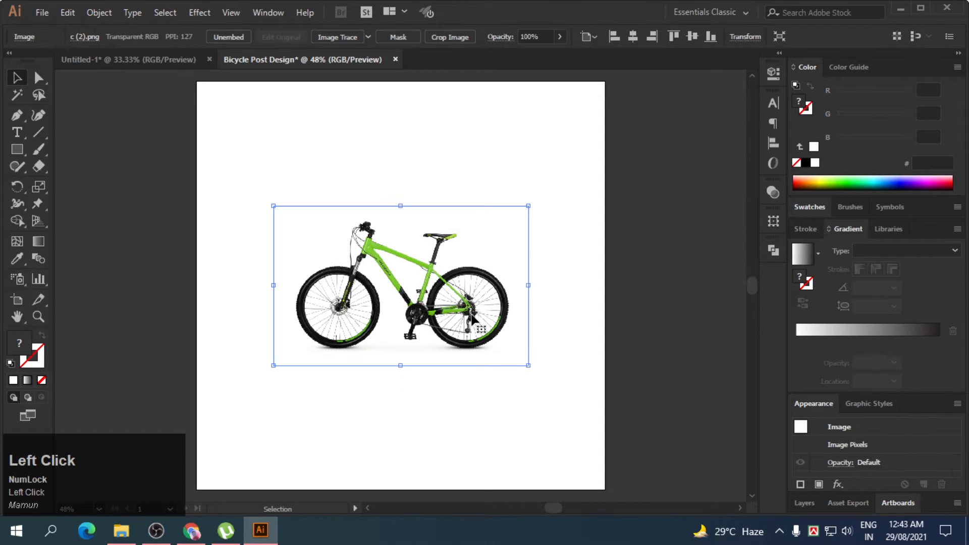
pyautogui.hotkey('shift', 'Down')
pyautogui.hotkey('shift', 'Down')
pyautogui.hotkey('shift', 'Down')
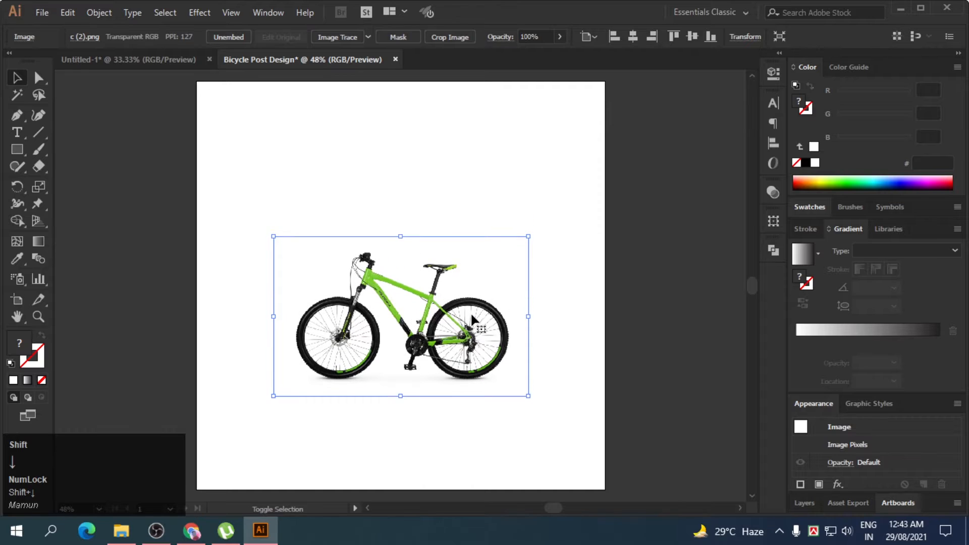
pyautogui.click(318, 194)
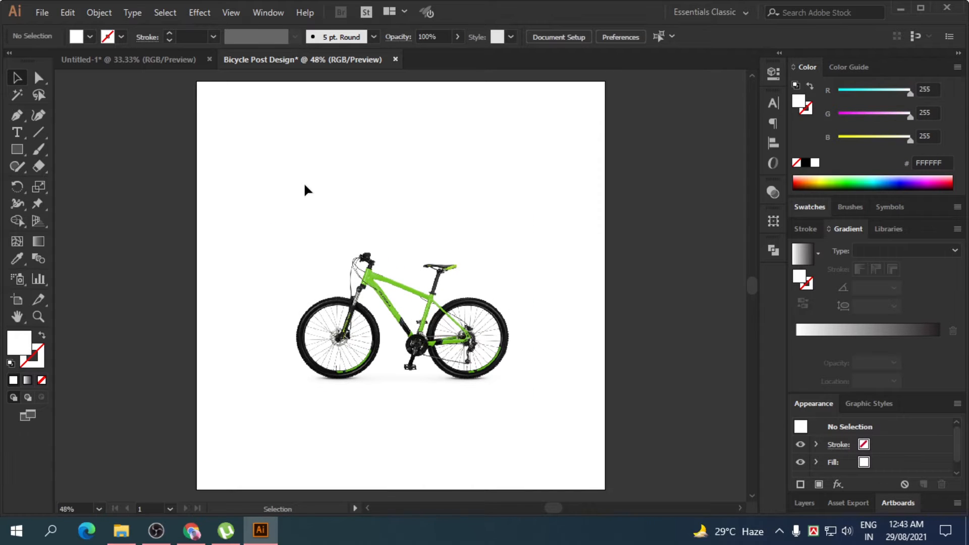
pyautogui.click(383, 256)
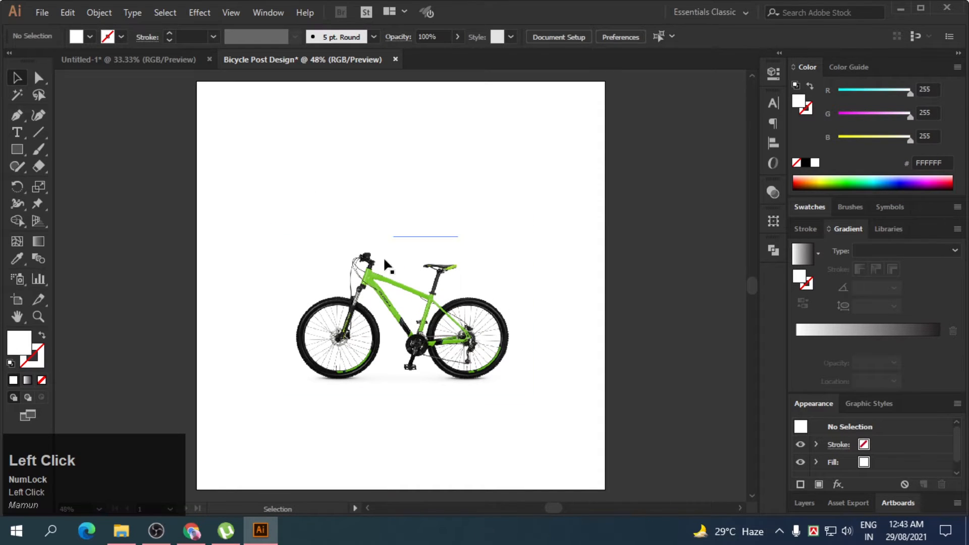
# Draw a rectangle covering the entire artboard from corner to corner.
pyautogui.click(19, 149)
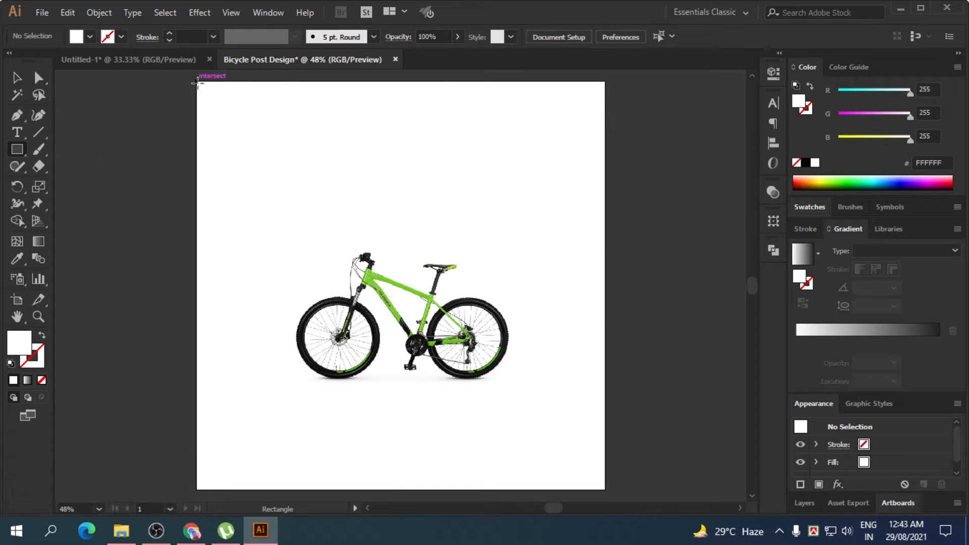
pyautogui.moveTo(197, 82); pyautogui.dragTo(604, 488)
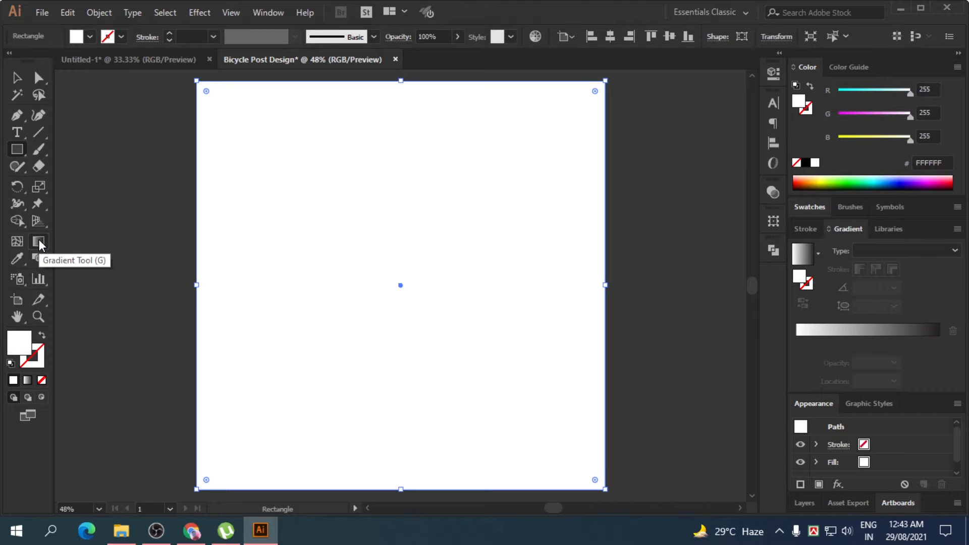
pyautogui.hotkey('ctrl', '-')
pyautogui.hotkey('ctrl', '-')
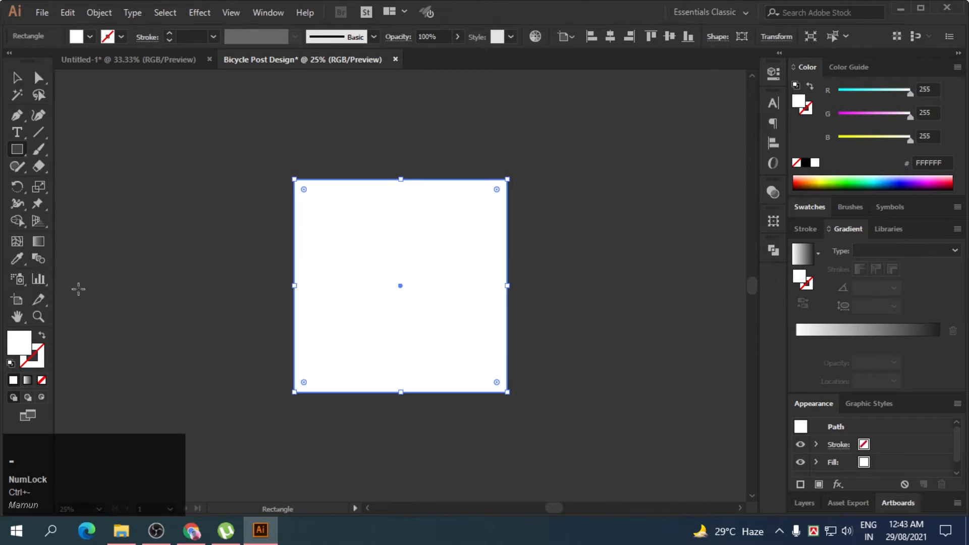
pyautogui.hotkey('ctrl', '=')
# Temporarily hide the white rectangle to move the bicycle image off the artboard, to its right side.
pyautogui.click(17, 77)
pyautogui.click(320, 272)
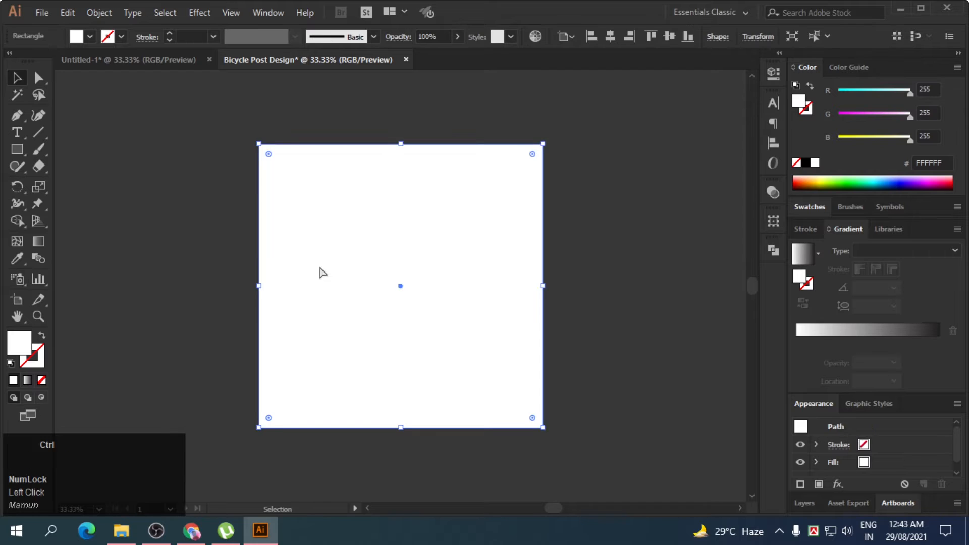
pyautogui.hotkey('ctrl', '3')
pyautogui.click(388, 302)
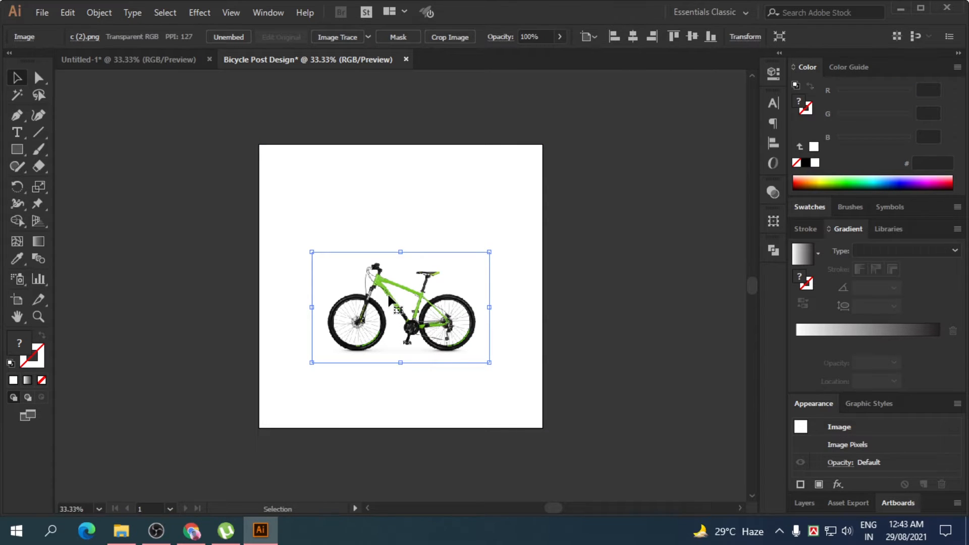
pyautogui.moveTo(387, 293); pyautogui.dragTo(629, 271)
pyautogui.hotkey('ctrl', 'alt', '3')
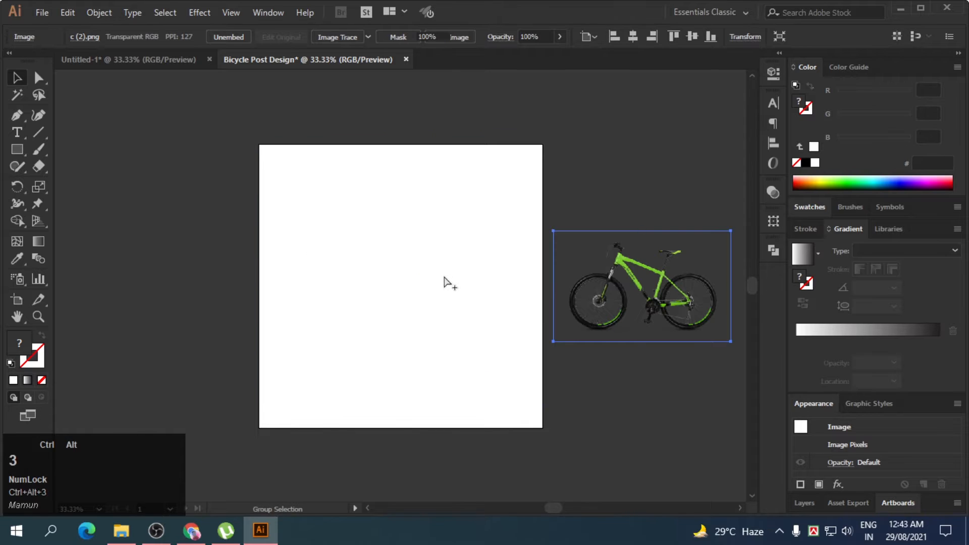
# Fill the rectangle with a linear gradient and set its starting color stop to green 8DC63F.
pyautogui.click(37, 246)
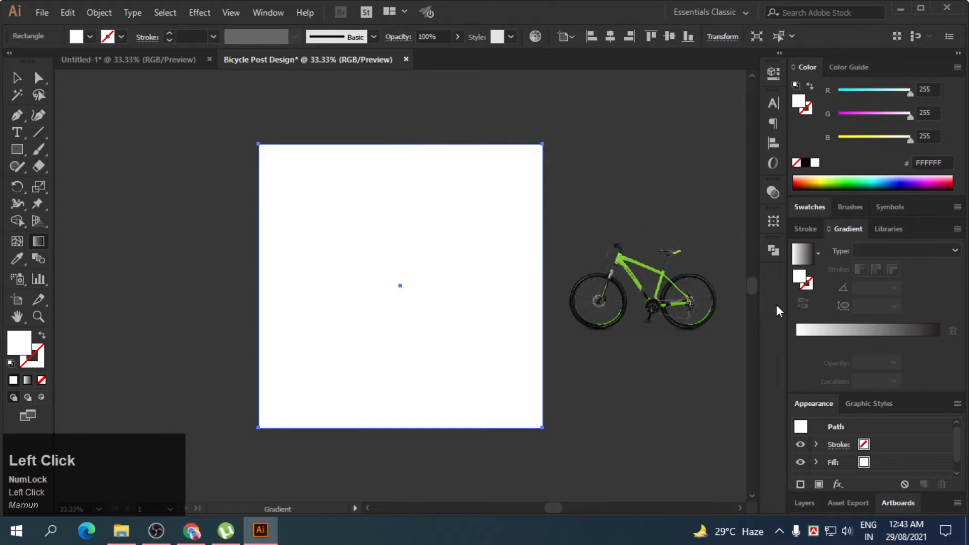
pyautogui.click(838, 329)
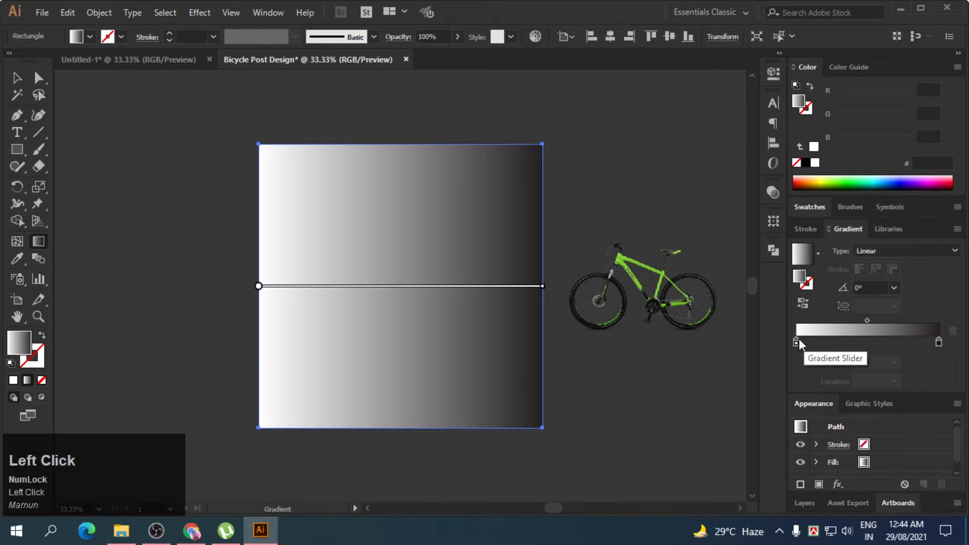
pyautogui.doubleClick(795, 344)
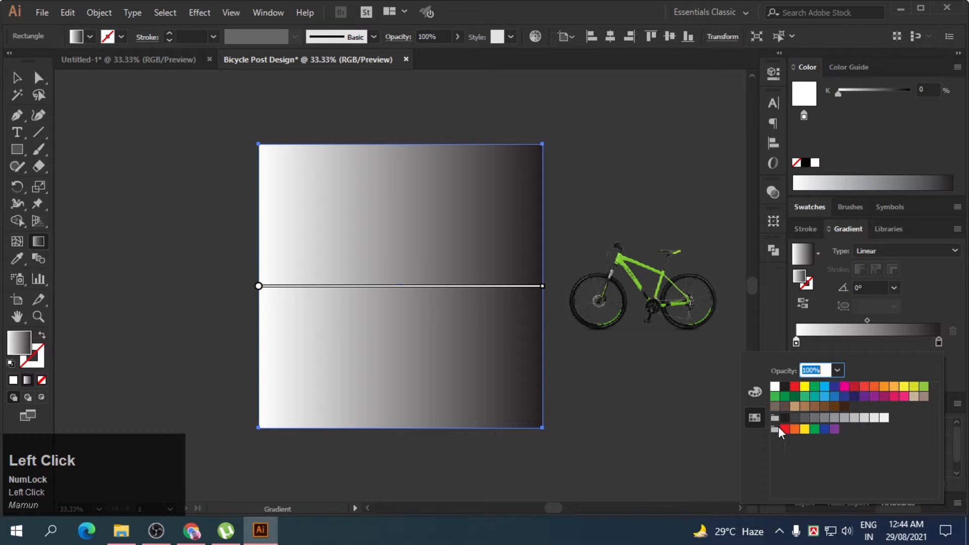
pyautogui.click(924, 386)
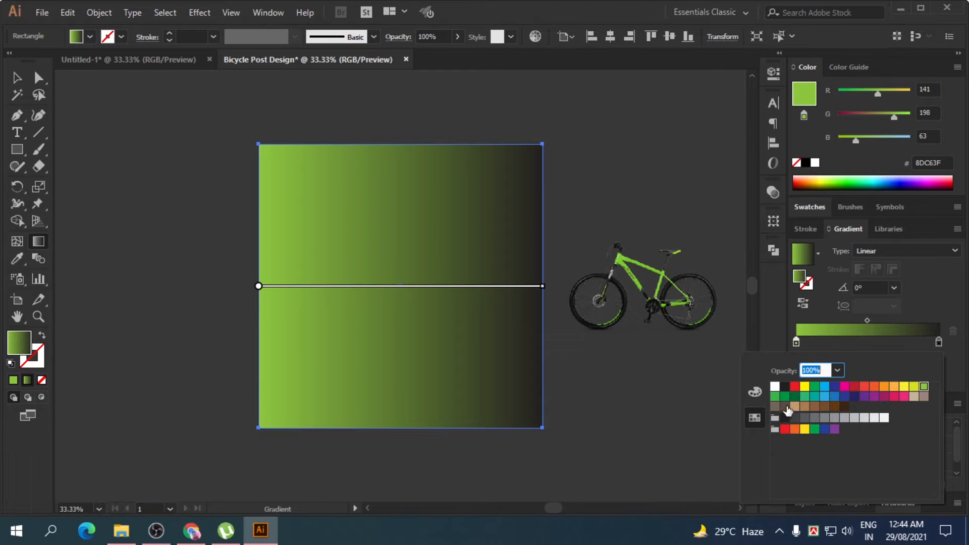
pyautogui.click(794, 343)
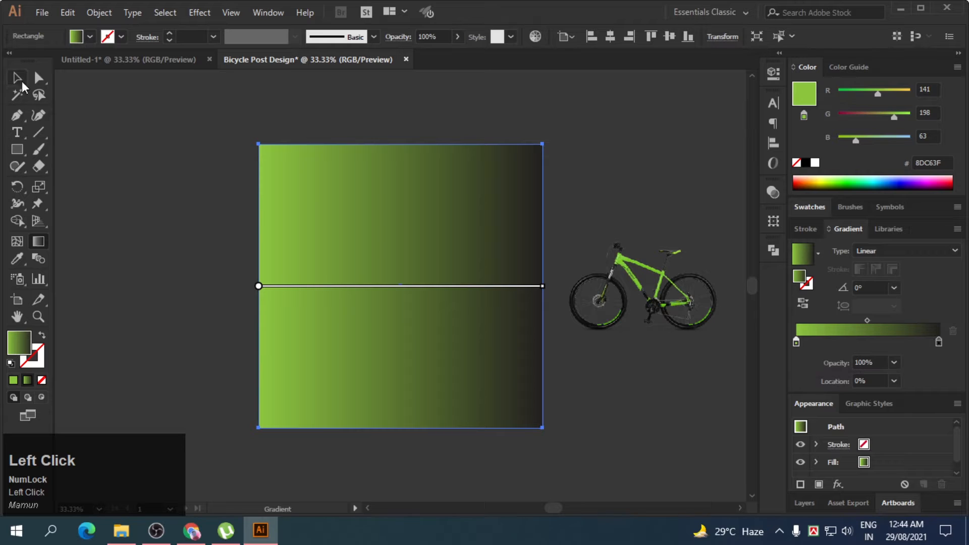
# Set the gradient's end color stop to green 8DC63F and its starting color stop to black 231F20.
pyautogui.click(939, 343)
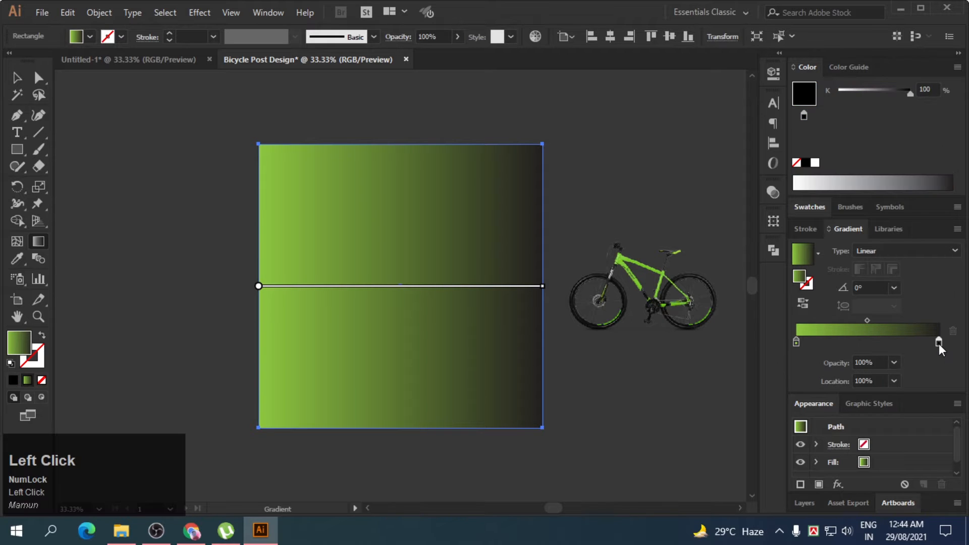
pyautogui.doubleClick(938, 343)
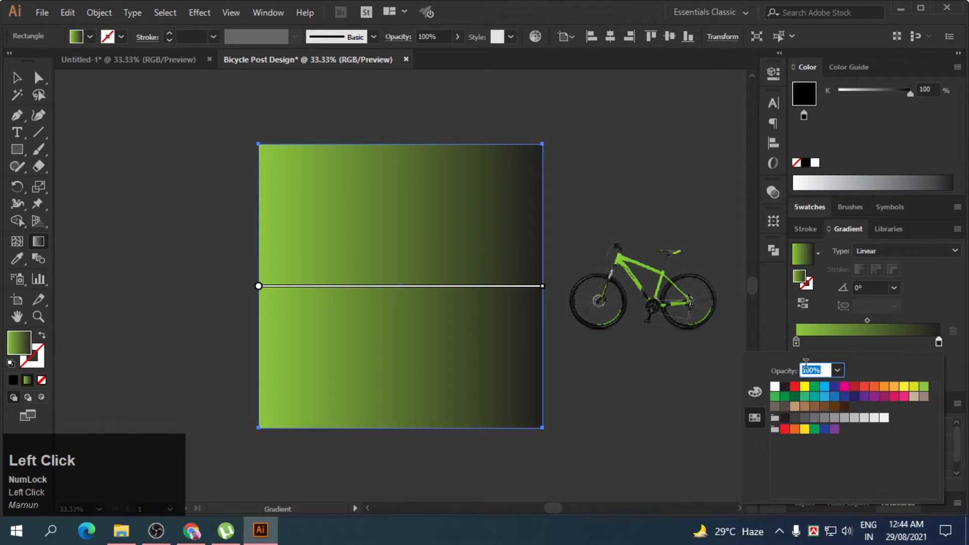
pyautogui.click(924, 387)
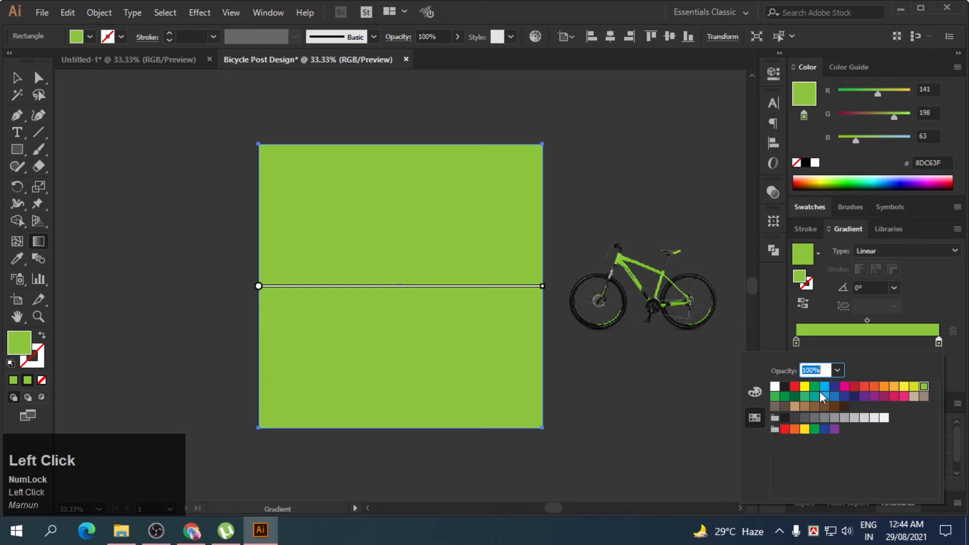
pyautogui.click(797, 343)
pyautogui.doubleClick(796, 343)
pyautogui.click(785, 389)
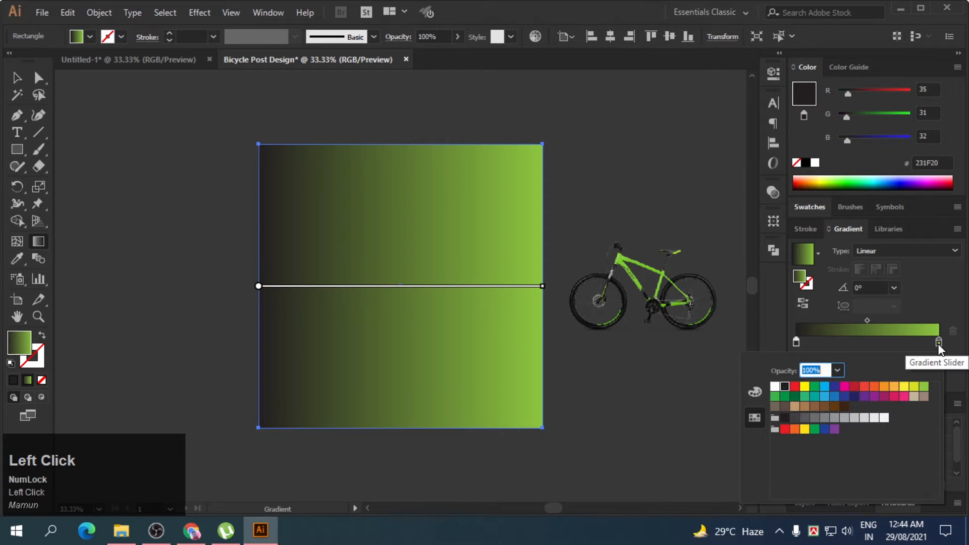
# Change the rectangle's gradient type to Radial.
pyautogui.click(955, 253)
pyautogui.click(954, 251)
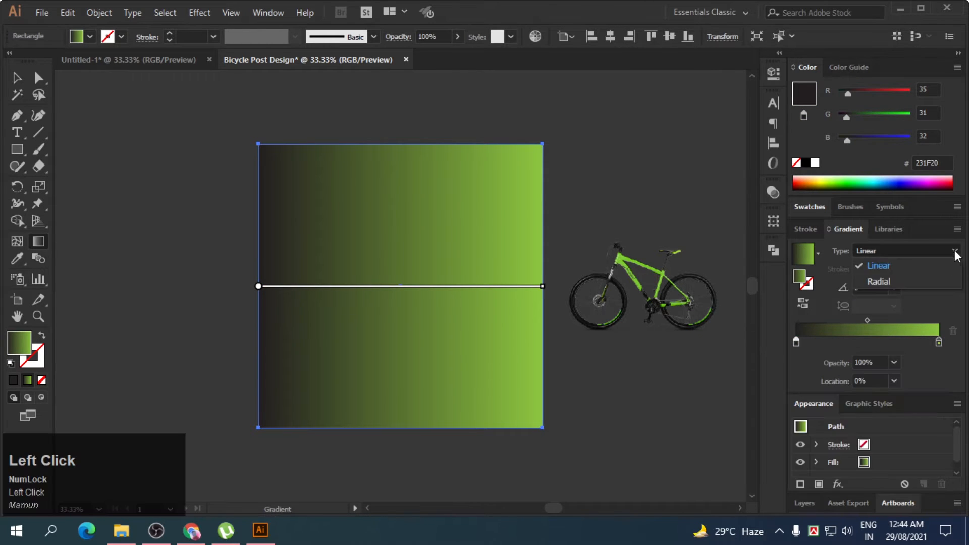
pyautogui.click(904, 280)
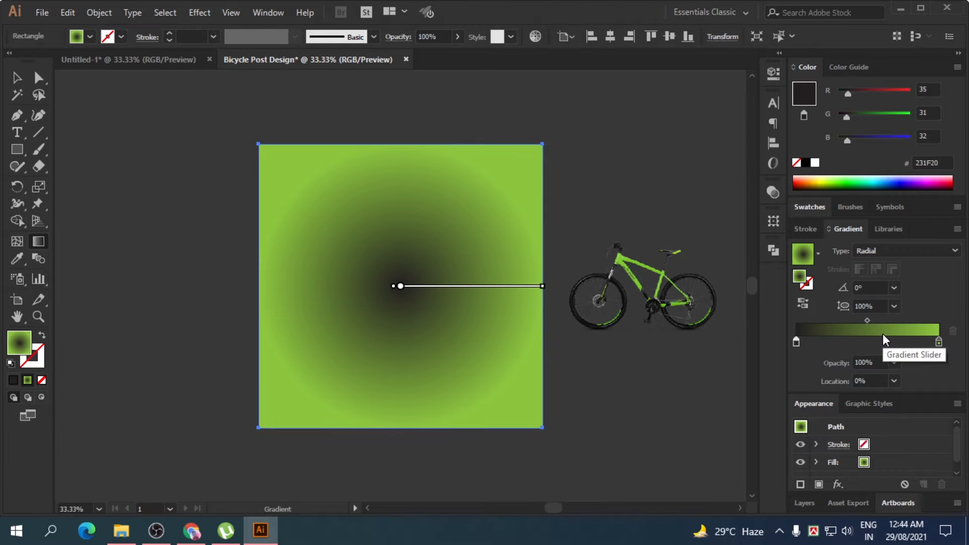
# Set the radial gradient's center color stop to white FFFFFF and stretch the gradient past the rectangle's right edge.
pyautogui.doubleClick(797, 344)
pyautogui.click(775, 388)
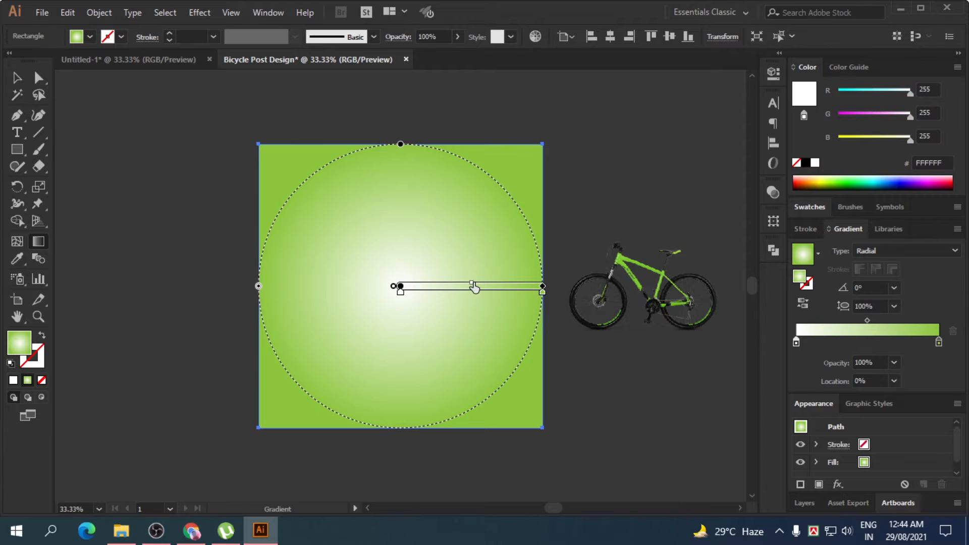
pyautogui.moveTo(470, 281); pyautogui.dragTo(624, 293)
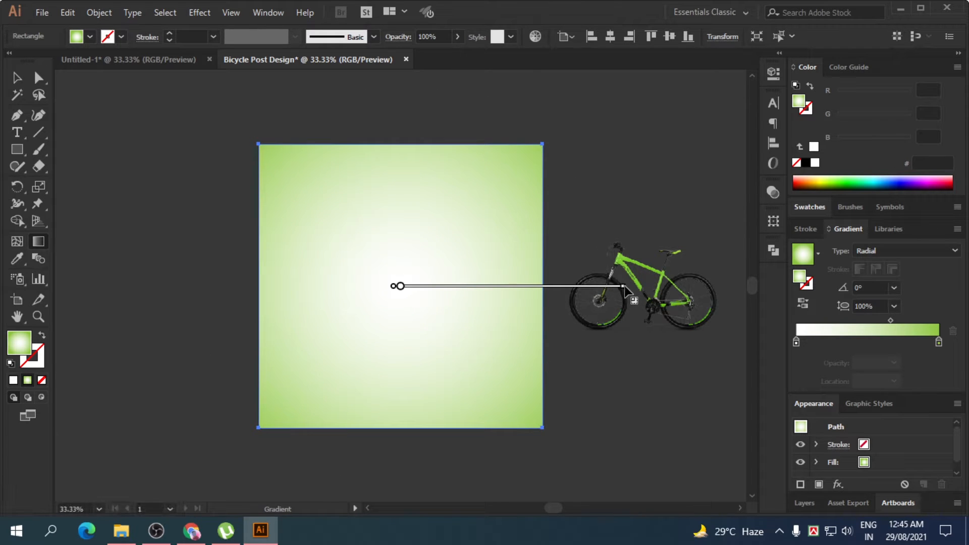
pyautogui.click(22, 80)
pyautogui.click(152, 202)
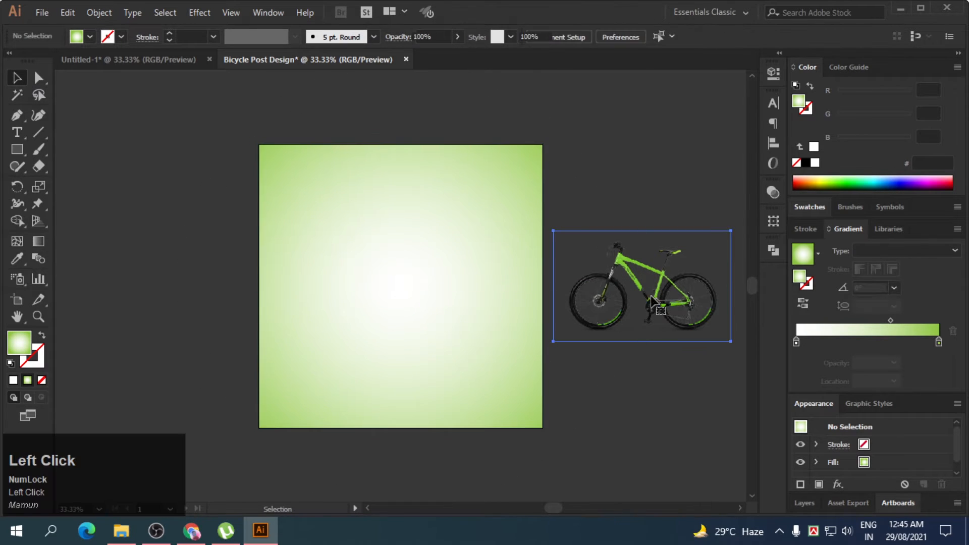
# Move the bicycle image onto the artboard, bring it to the front and nudge it down into the lower half.
pyautogui.moveTo(650, 292); pyautogui.dragTo(413, 316)
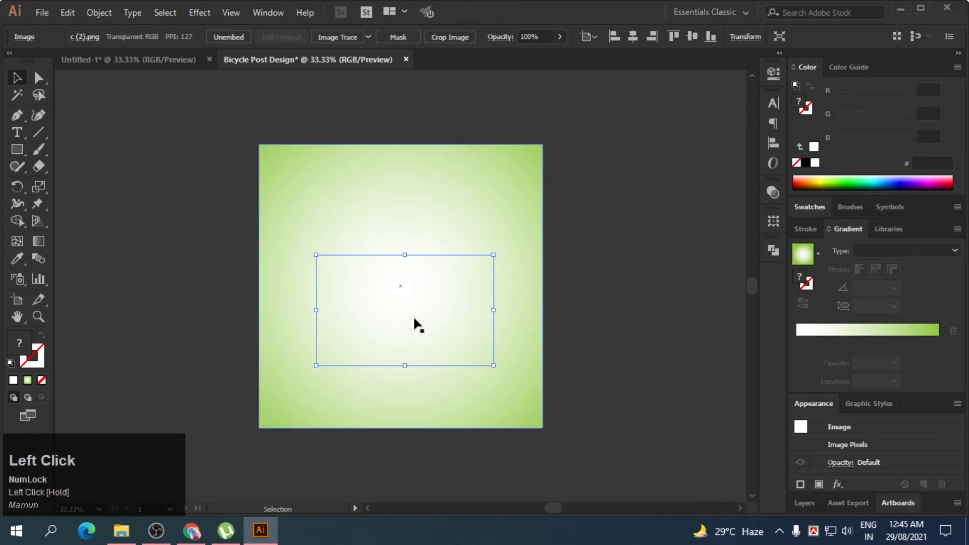
pyautogui.hotkey('ctrl', 'shift', ']')
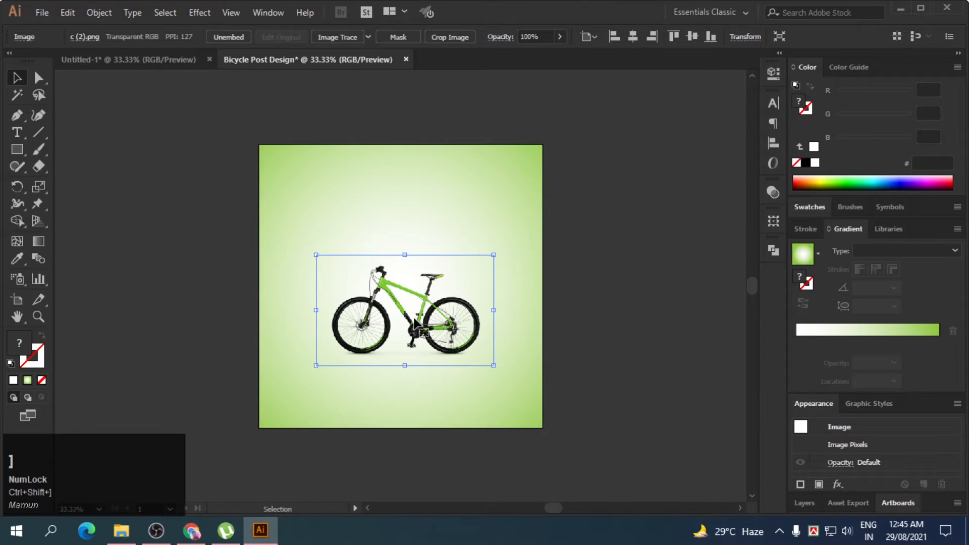
pyautogui.hotkey('shift', 'Down')
pyautogui.hotkey('shift', 'Down')
pyautogui.hotkey('shift', 'Down')
pyautogui.hotkey('shift', 'Down')
pyautogui.hotkey('shift', 'Down')
pyautogui.hotkey('shift', 'Down')
pyautogui.hotkey('shift', 'Down')
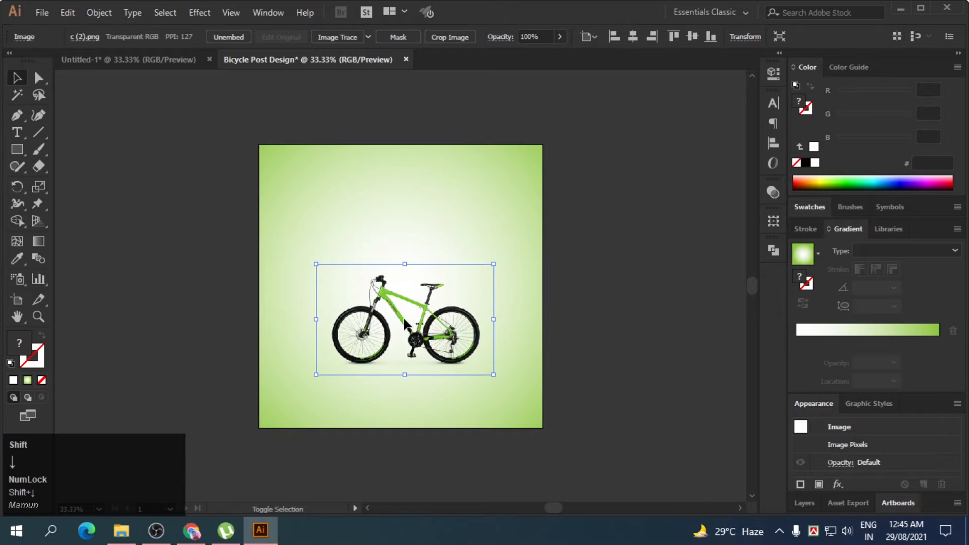
pyautogui.click(642, 240)
# Add the text "Bicycle" at 72 pt above the bicycle image.
pyautogui.click(38, 317)
pyautogui.moveTo(242, 122); pyautogui.dragTo(563, 447)
pyautogui.click(16, 77)
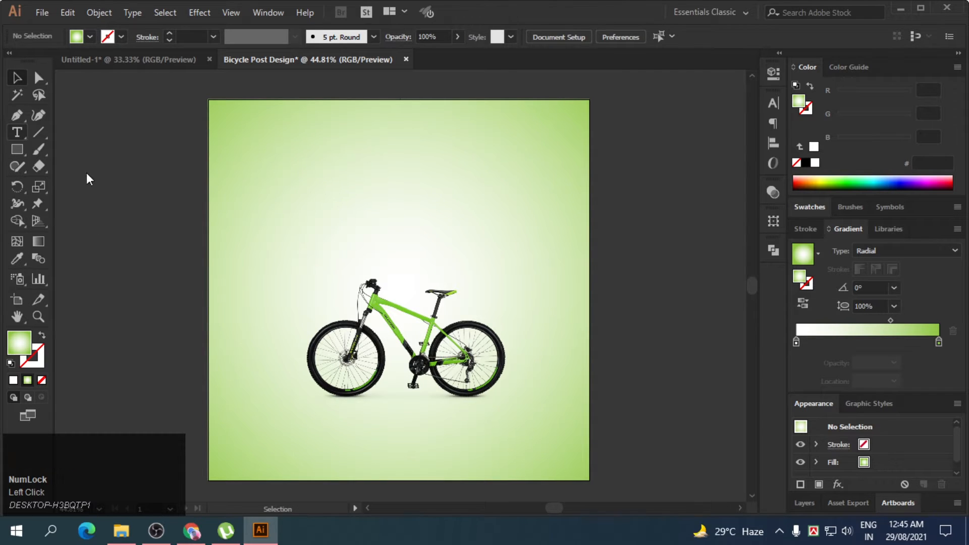
pyautogui.click(348, 180)
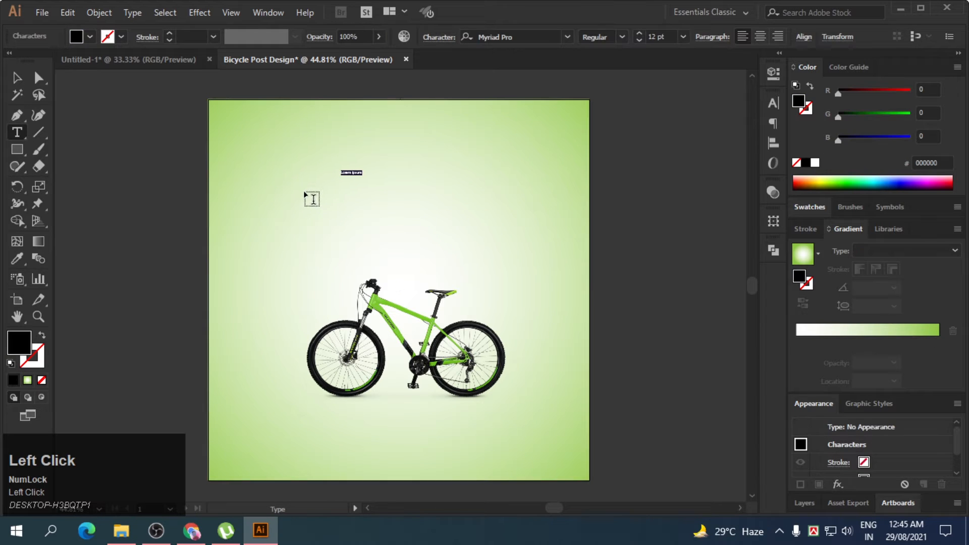
pyautogui.click(686, 38)
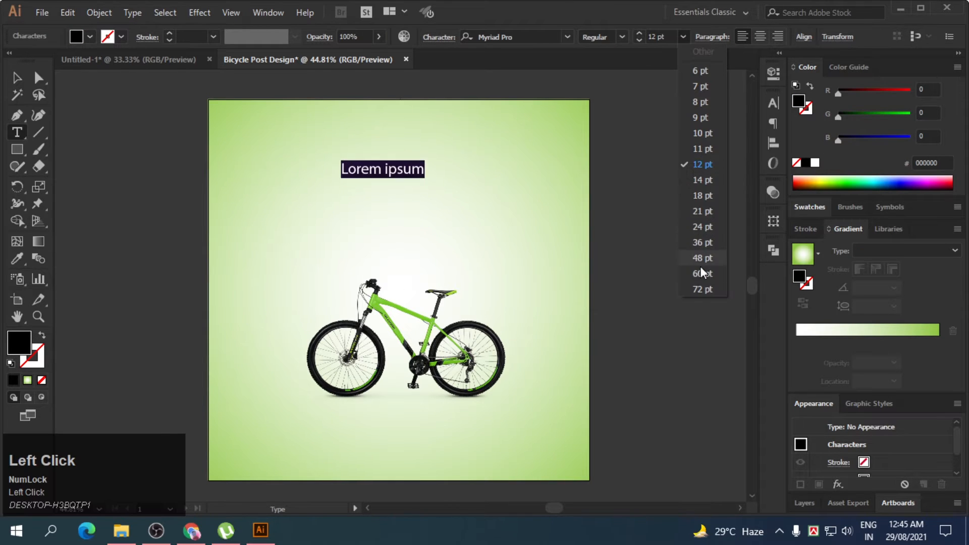
pyautogui.click(703, 290)
pyautogui.write('Bi')
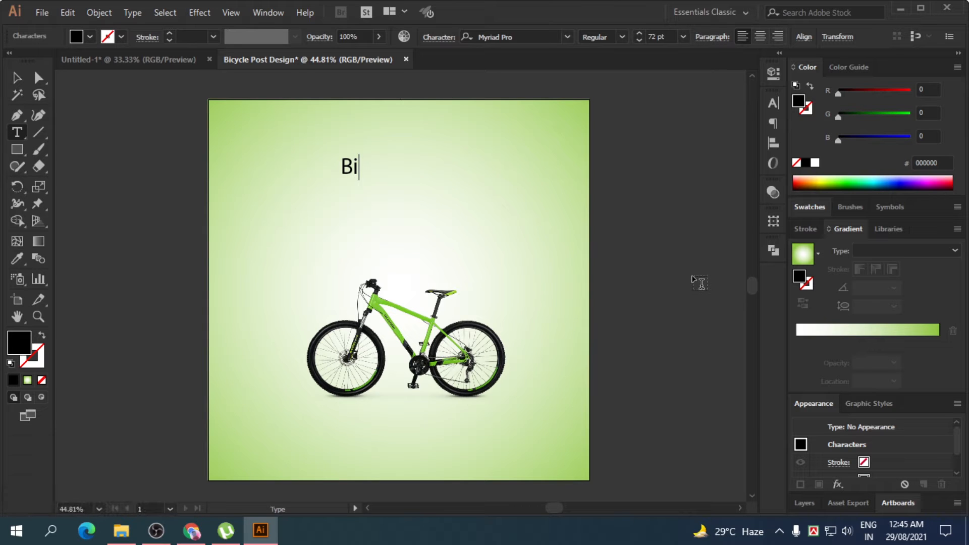
pyautogui.write('cycl')
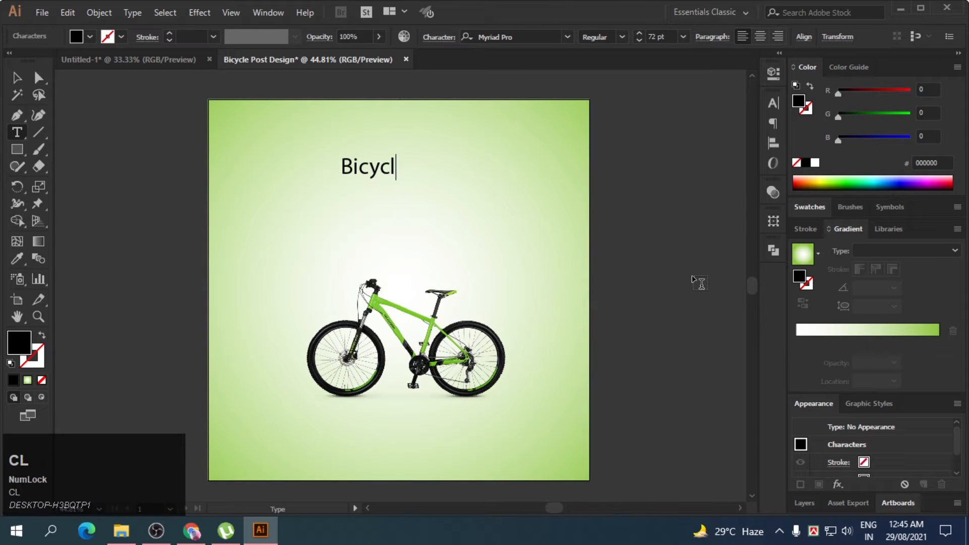
pyautogui.write('e')
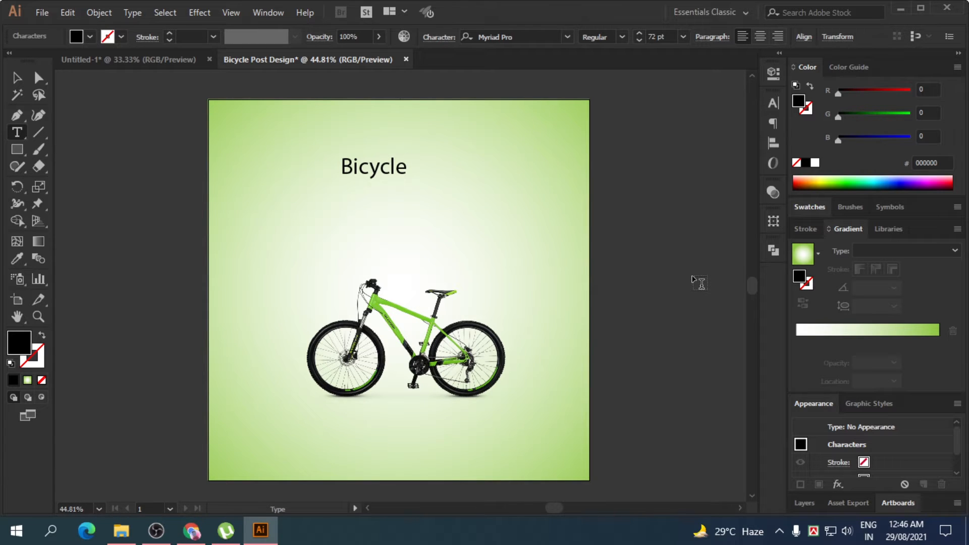
pyautogui.click(17, 77)
pyautogui.click(395, 182)
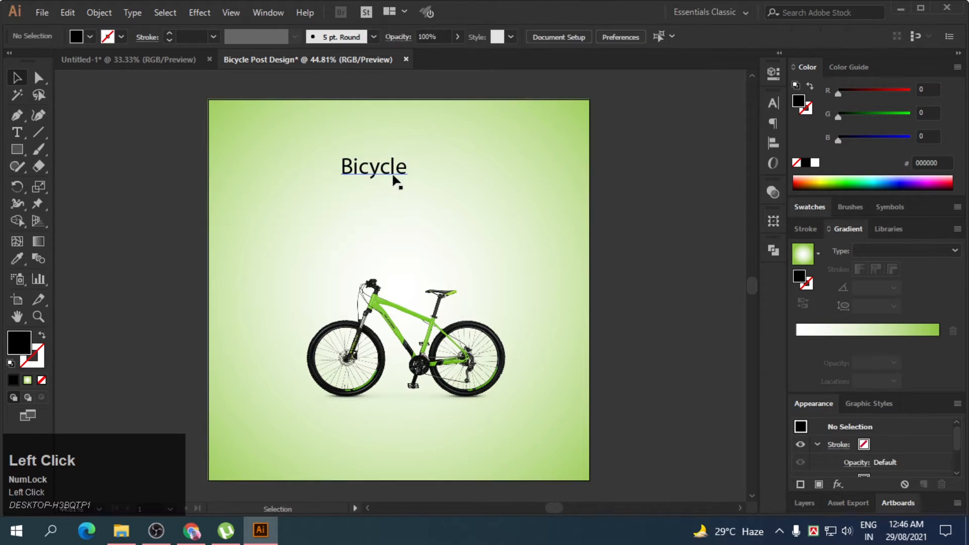
# Duplicate the "Bicycle" text directly below itself and change the copy's wording to "High quality & comfortable".
pyautogui.click(386, 169)
pyautogui.moveTo(387, 168); pyautogui.dragTo(388, 198)
pyautogui.doubleClick(389, 201)
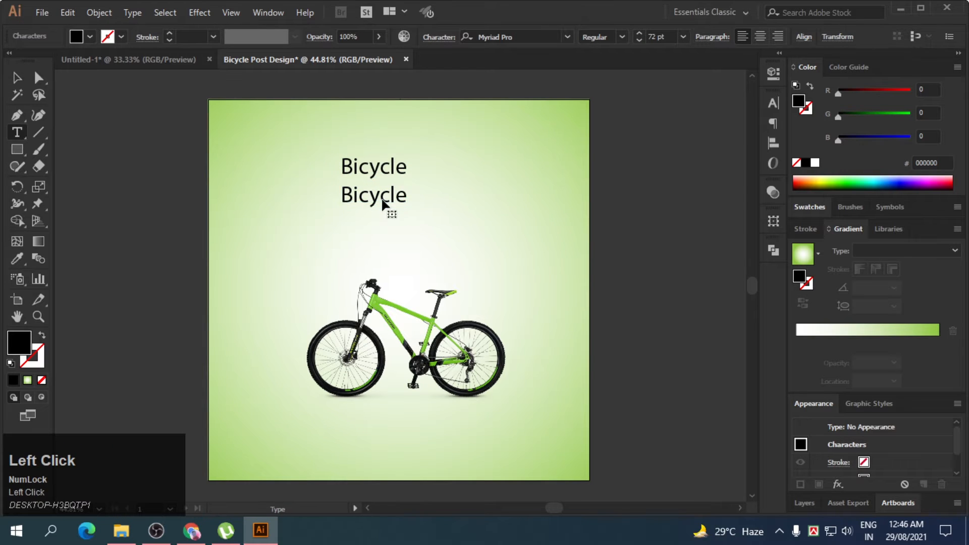
pyautogui.doubleClick(381, 198)
pyautogui.write('Hi')
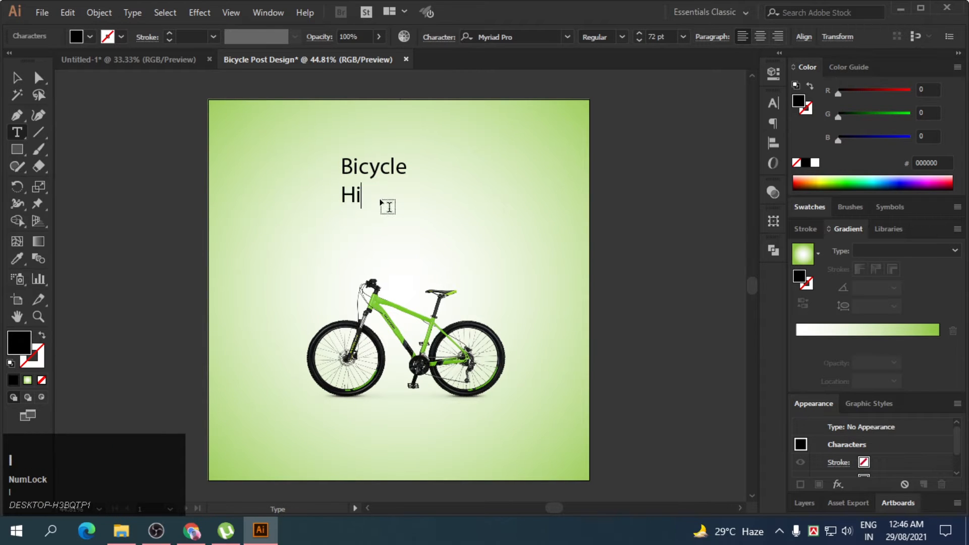
pyautogui.write('gh ')
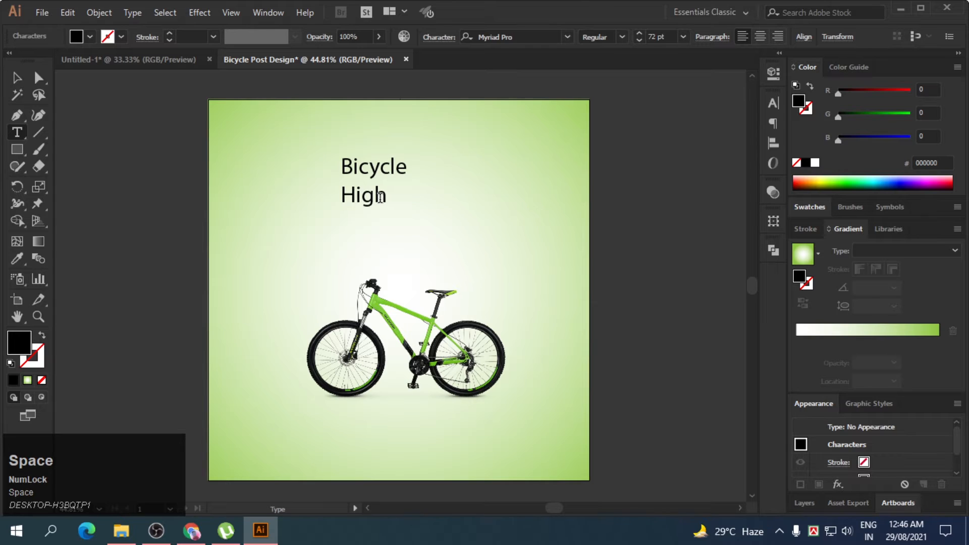
pyautogui.write('qqu')
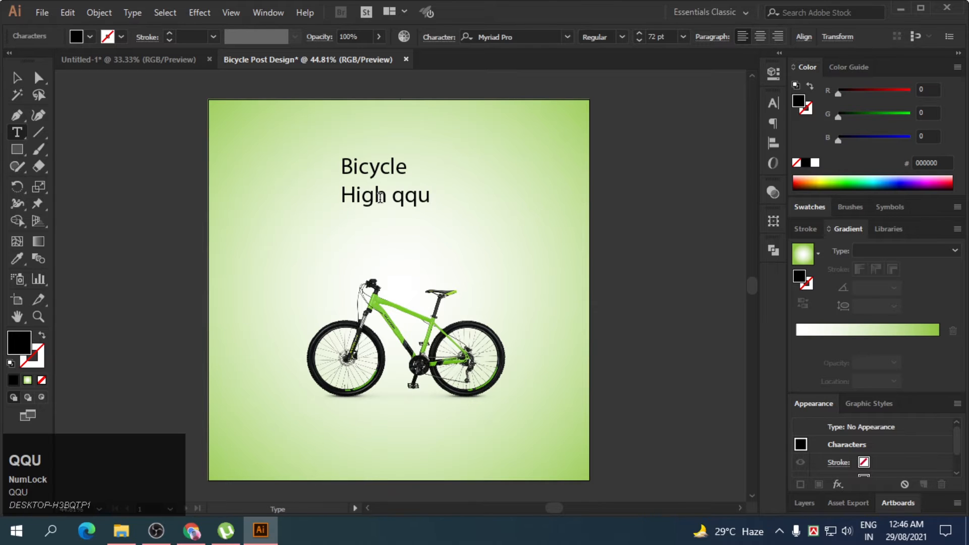
pyautogui.write('a')
pyautogui.press('BackSpace')
pyautogui.press('BackSpace')
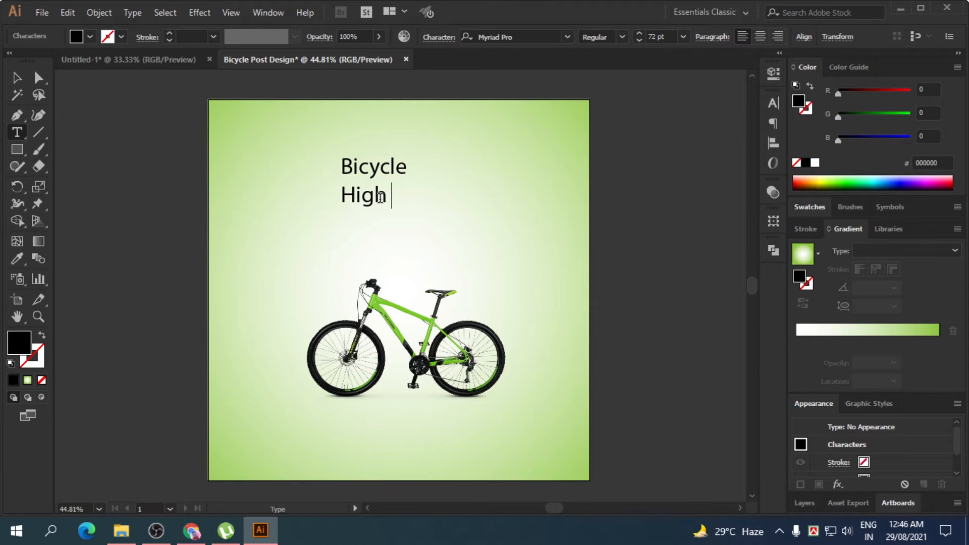
pyautogui.write('quali')
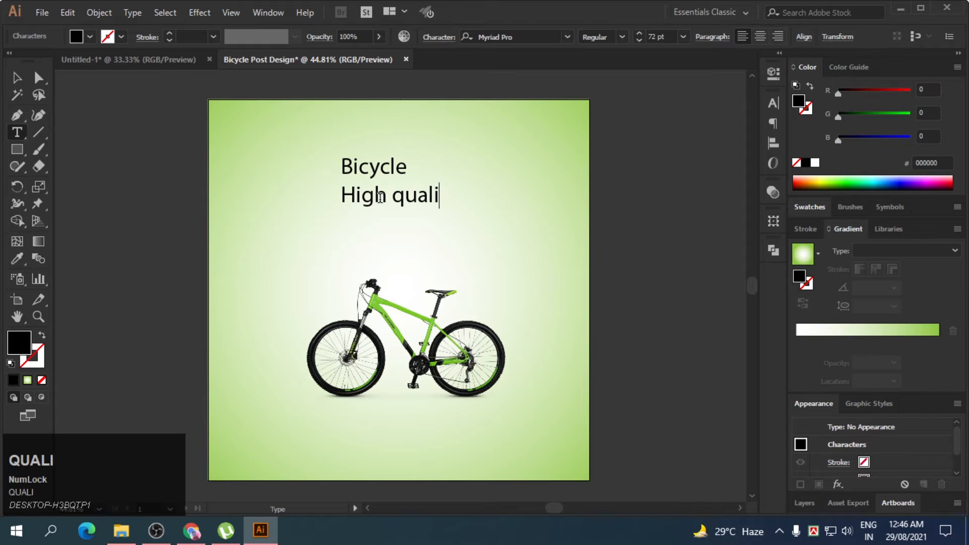
pyautogui.write('ty &')
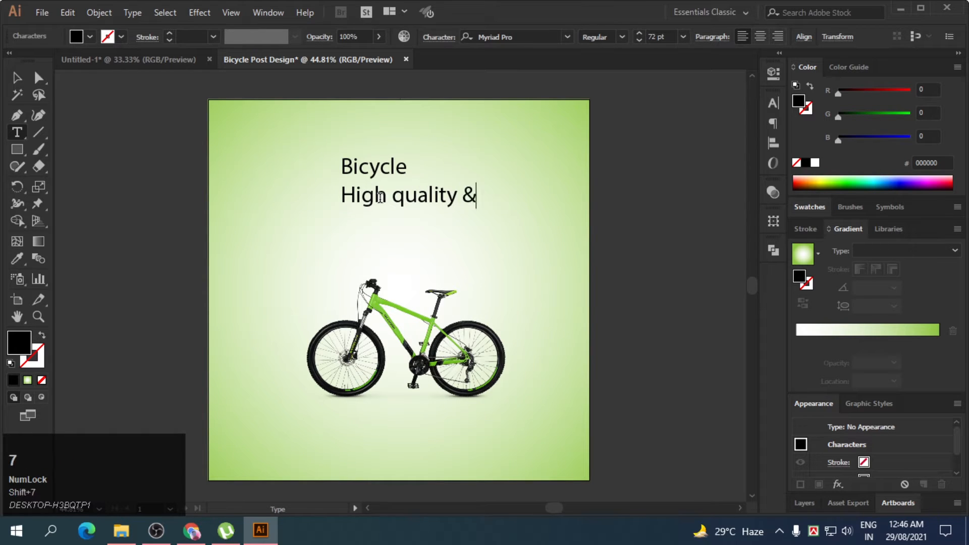
pyautogui.write(' co')
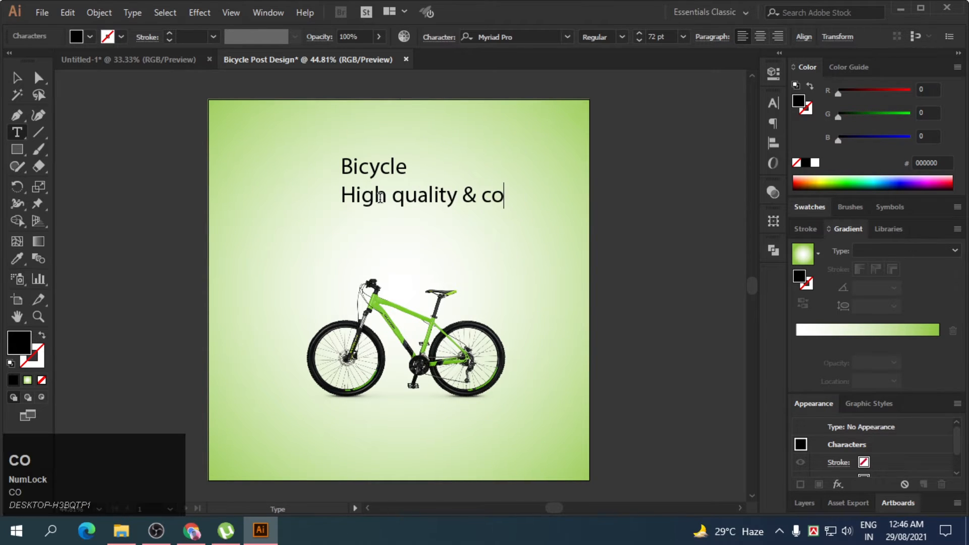
pyautogui.write('mfort')
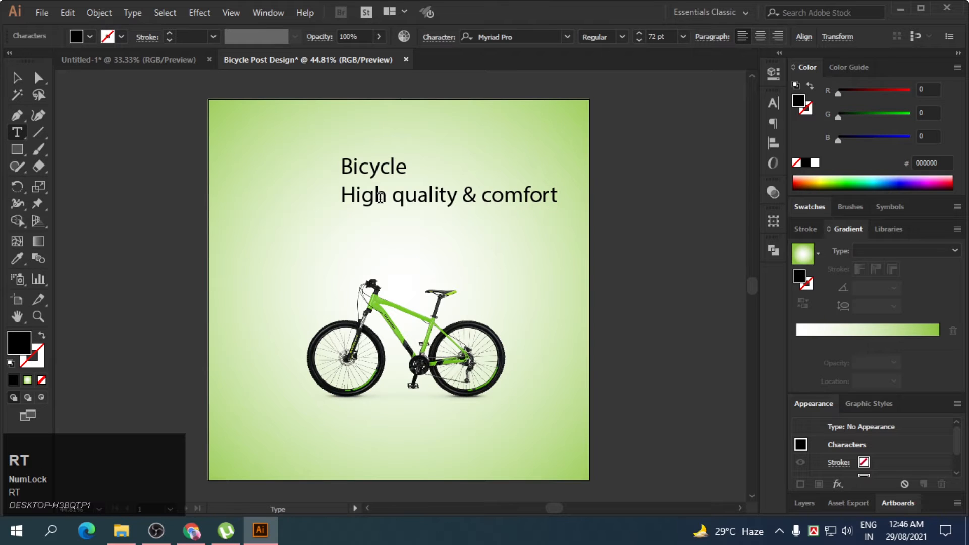
pyautogui.write('able')
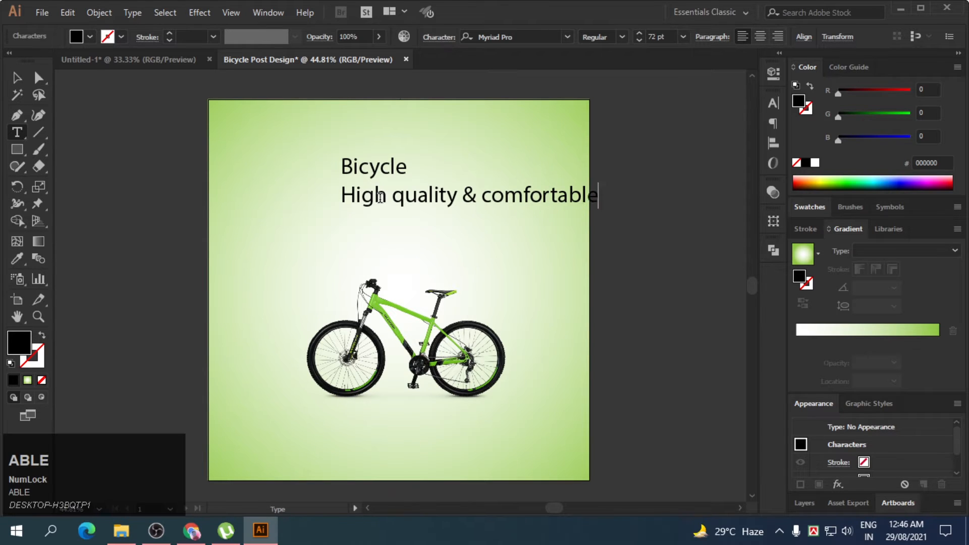
# Shift the second text line left so it fits on the artboard and make its first letter a lowercase "h".
pyautogui.click(17, 77)
pyautogui.moveTo(395, 210); pyautogui.dragTo(284, 196)
pyautogui.doubleClick(310, 201)
pyautogui.write('h')
pyautogui.click(17, 77)
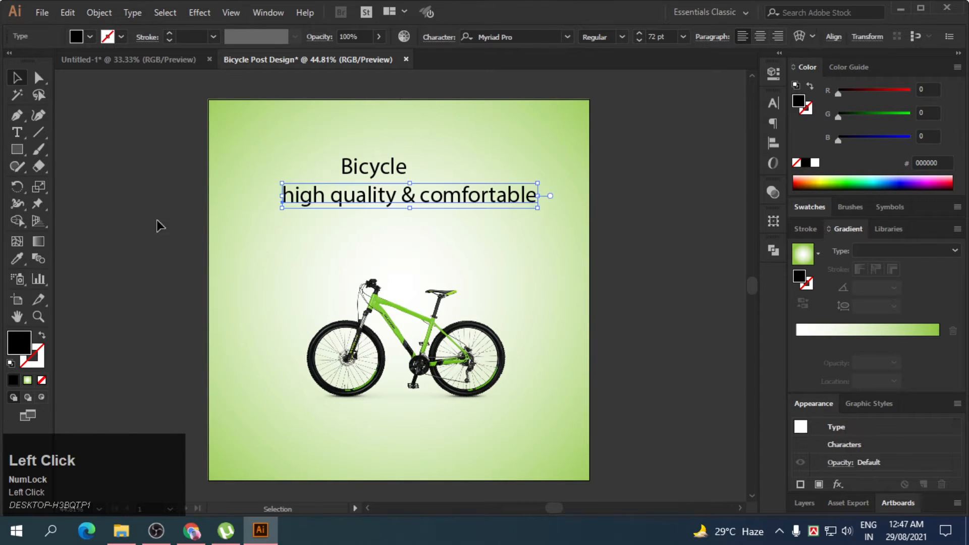
pyautogui.click(156, 225)
# Duplicate the "high quality & comfortable" line below itself and replace the copy's wording with "NEW ARRIVAL".
pyautogui.click(391, 202)
pyautogui.moveTo(391, 202); pyautogui.dragTo(394, 237)
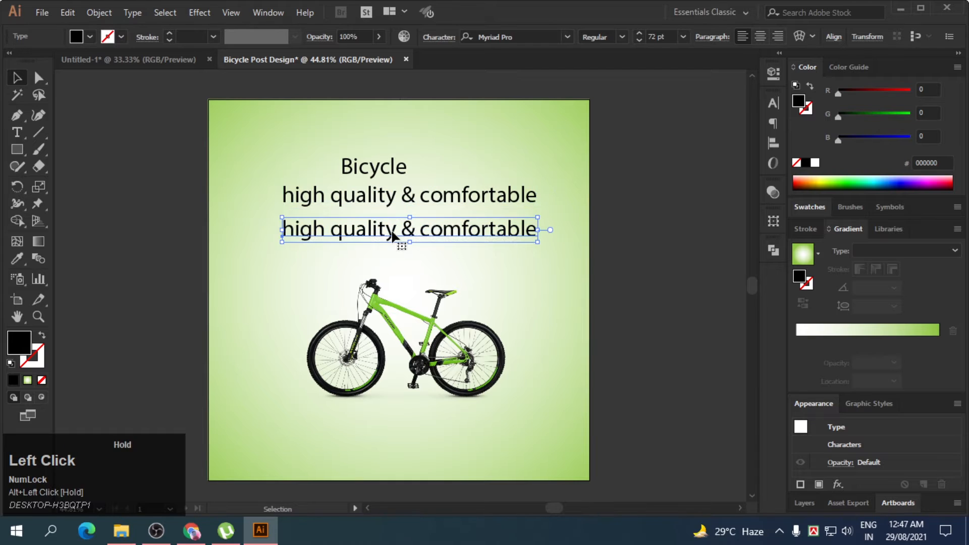
pyautogui.doubleClick(393, 235)
pyautogui.tripleClick(394, 235)
pyautogui.write('N')
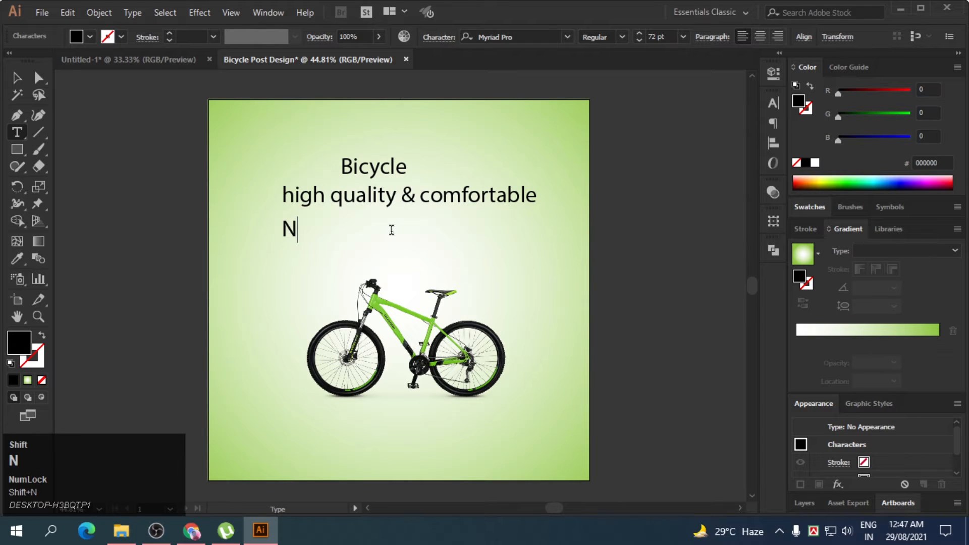
pyautogui.write('EW ')
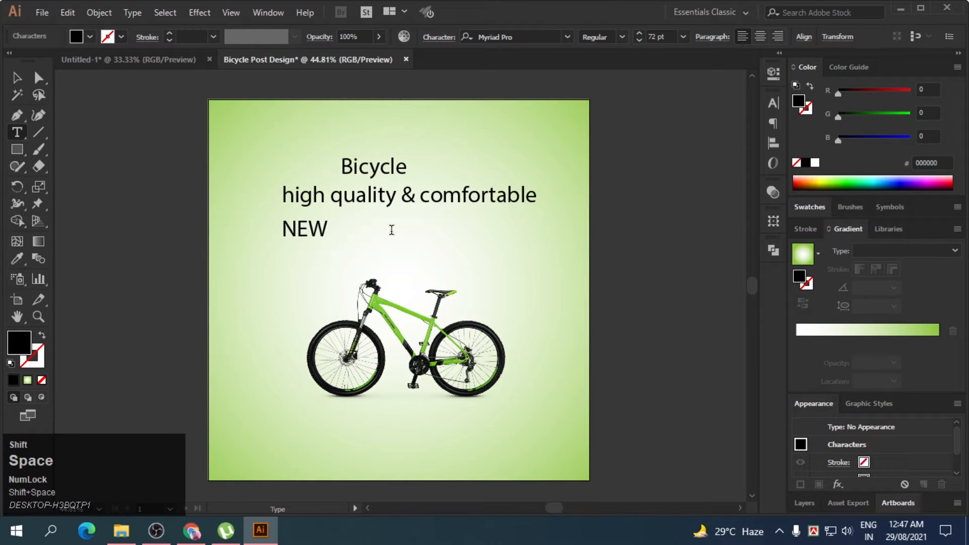
pyautogui.write('ARR')
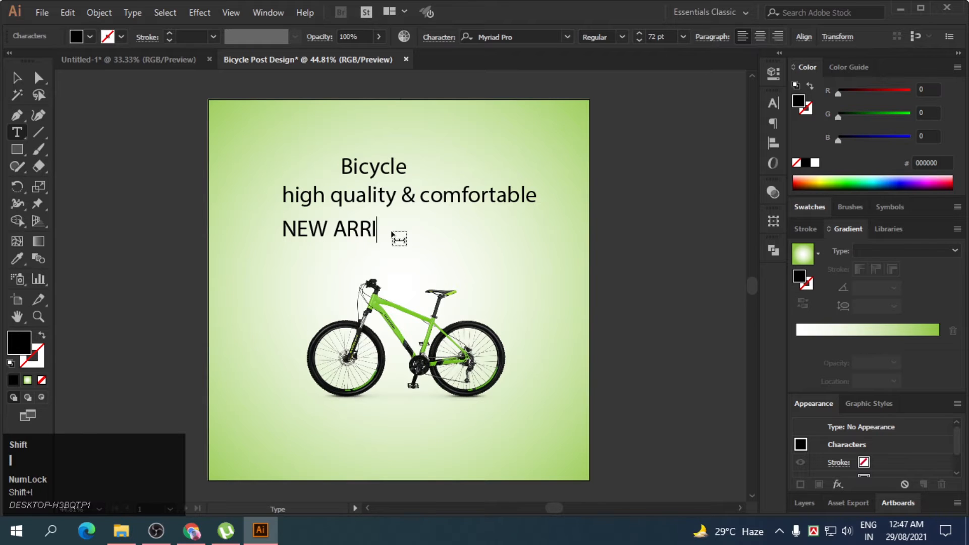
pyautogui.write('IVAL')
pyautogui.click(17, 78)
pyautogui.click(371, 241)
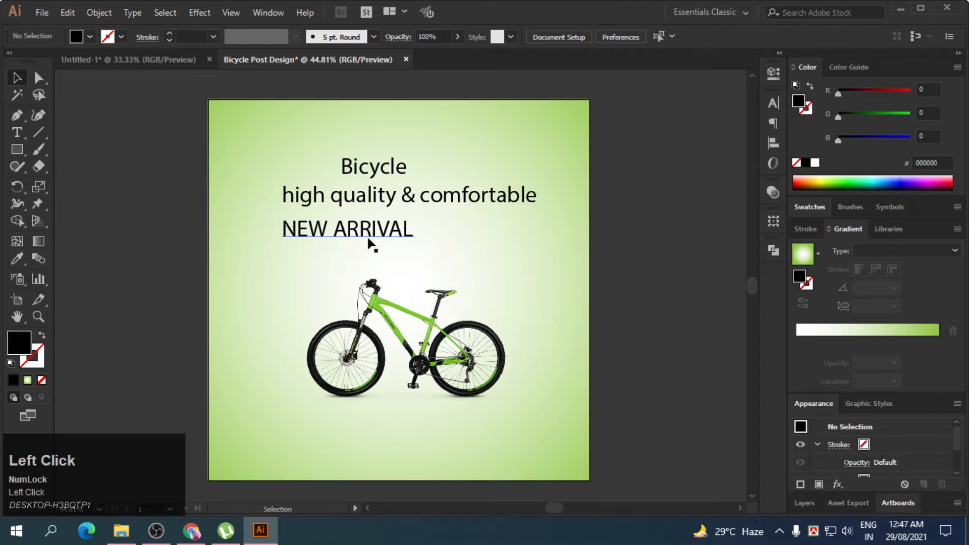
pyautogui.click(328, 313)
pyautogui.click(357, 243)
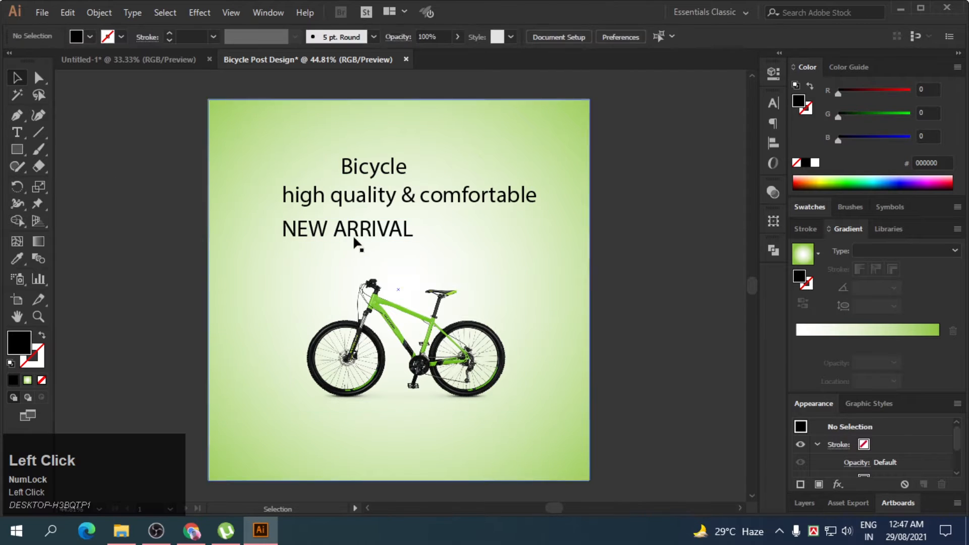
# Change the font of the "Bicycle" text to Lato Black.
pyautogui.click(372, 176)
pyautogui.click(475, 36)
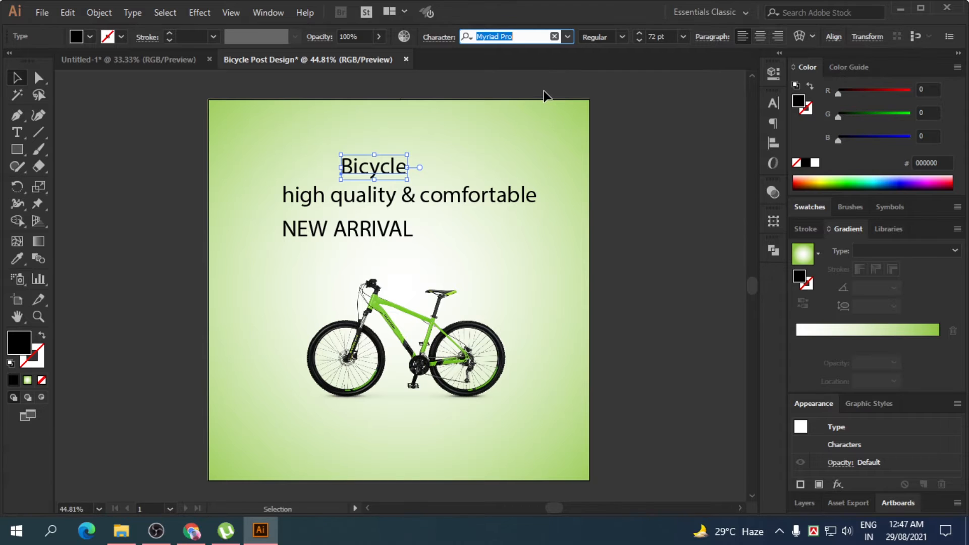
pyautogui.write('Lato')
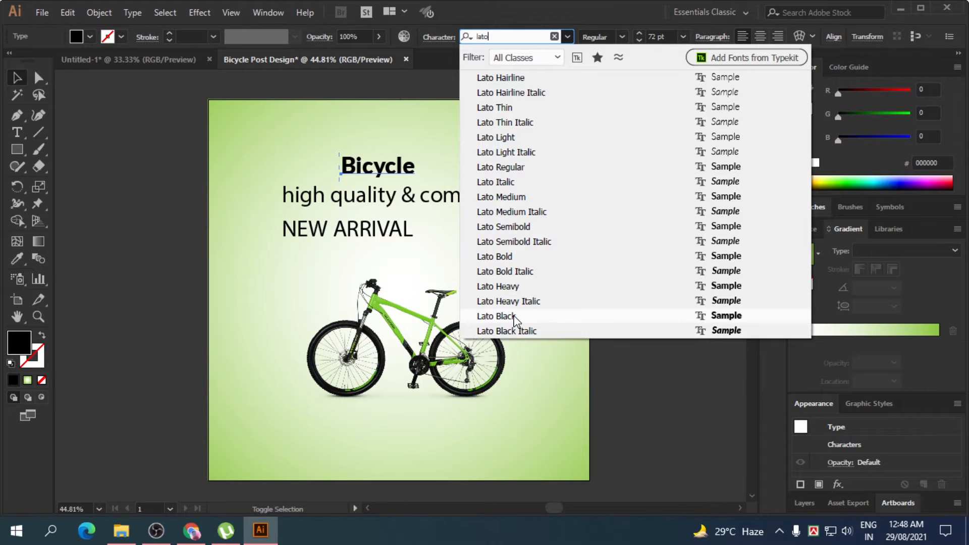
pyautogui.click(513, 318)
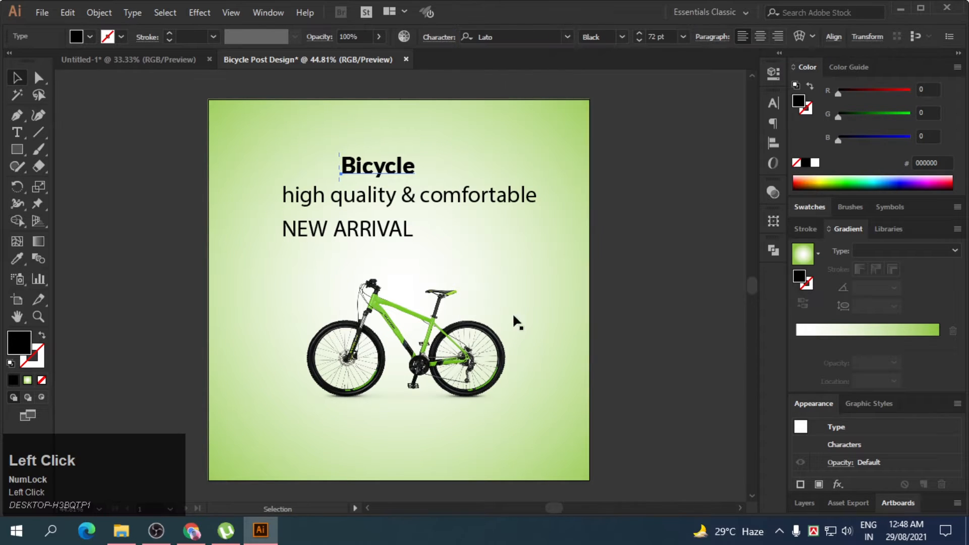
pyautogui.click(395, 171)
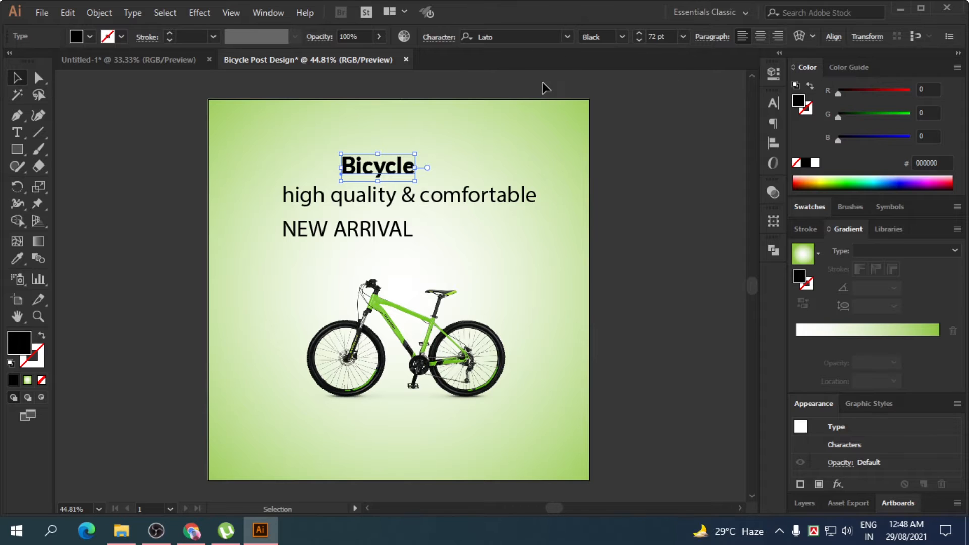
pyautogui.click(175, 129)
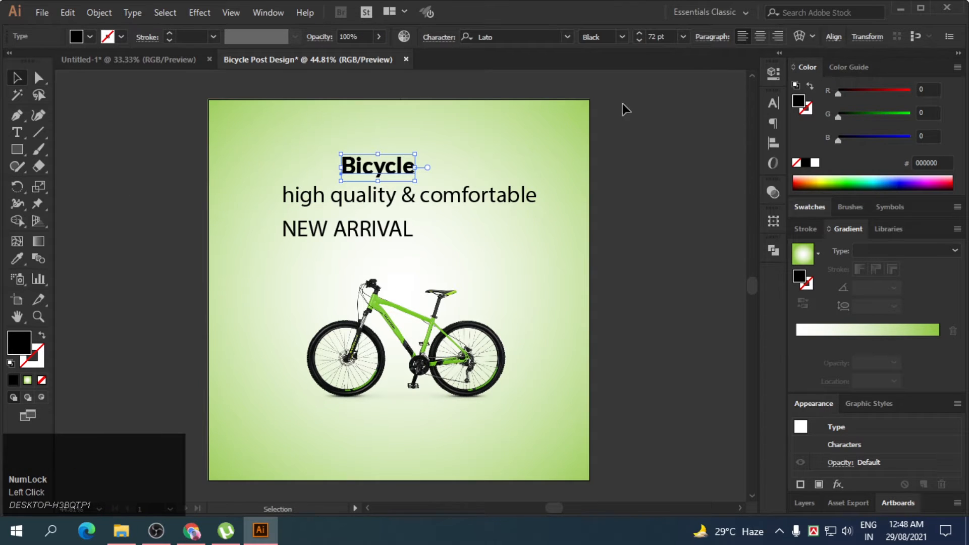
# Centre the "Bicycle" text horizontally on the artboard.
pyautogui.click(832, 41)
pyautogui.click(717, 75)
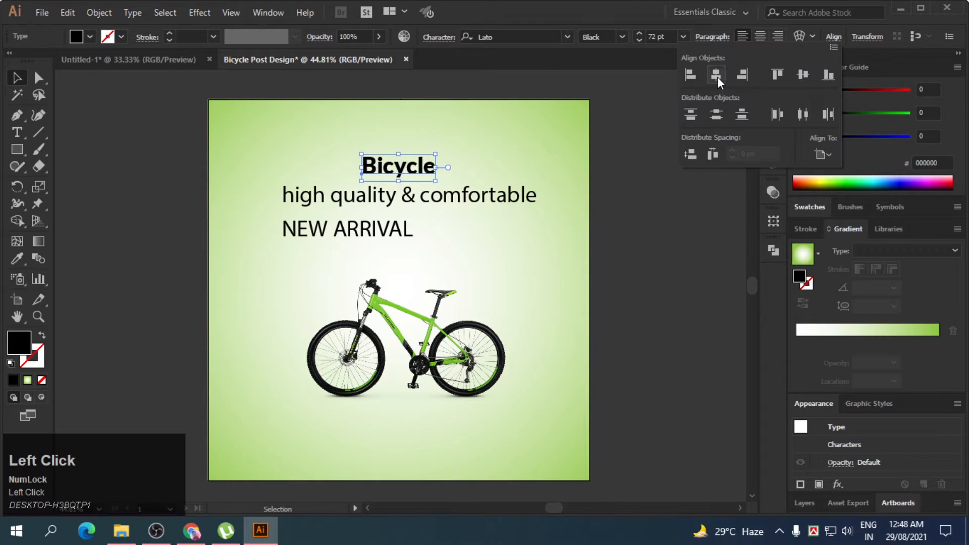
pyautogui.click(630, 140)
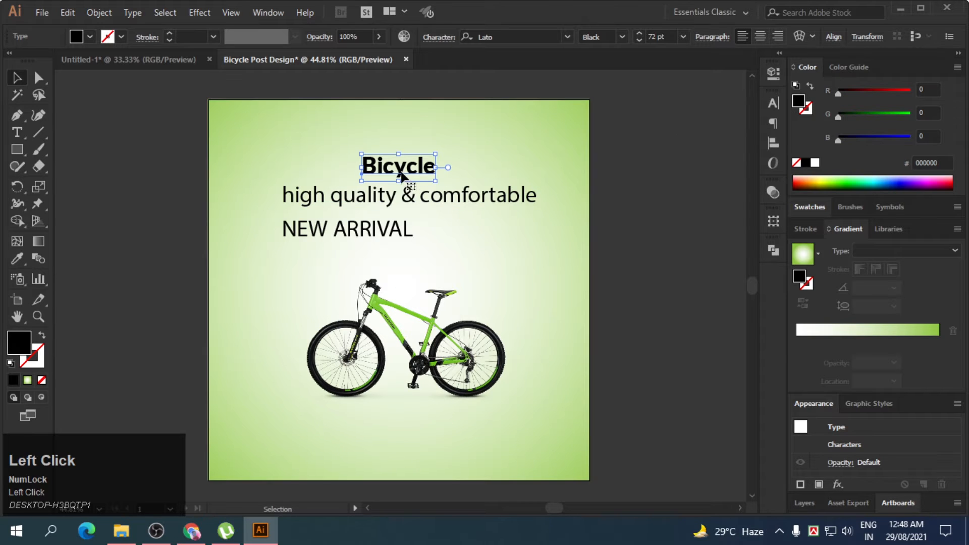
# Enlarge the "Bicycle" text proportionally about its centre to about 119 pt and nudge it upward, clear of the line below.
pyautogui.press('alt')
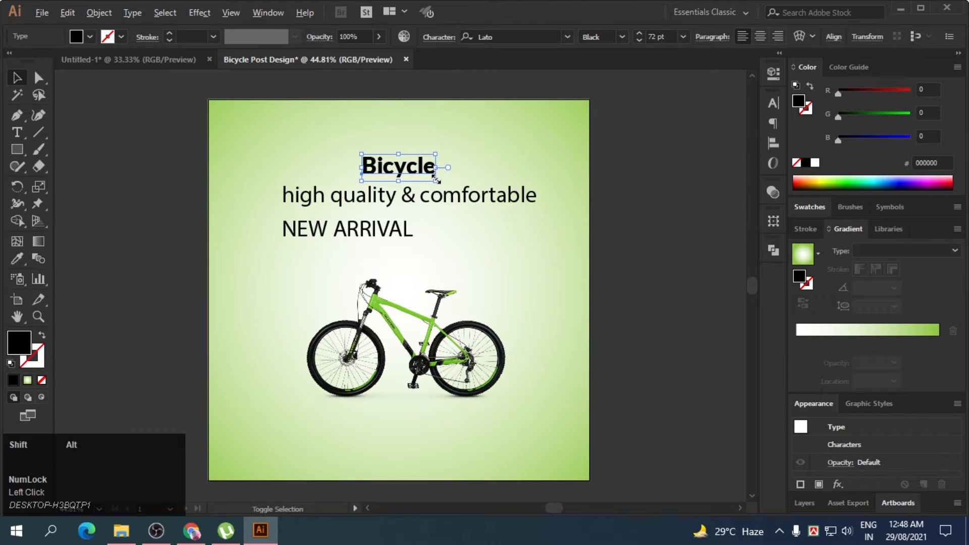
pyautogui.moveTo(435, 179); pyautogui.dragTo(461, 219)
pyautogui.hotkey('shift', 'Up')
pyautogui.hotkey('shift', 'Up')
pyautogui.hotkey('shift', 'Up')
pyautogui.hotkey('shift', 'Up')
pyautogui.hotkey('shift', 'Up')
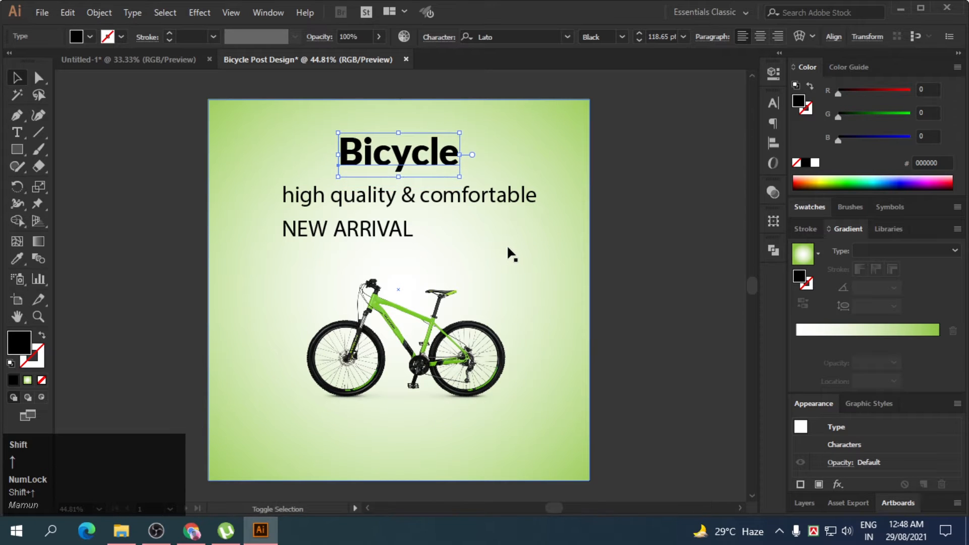
pyautogui.click(627, 223)
# Set the font size of the "Bicycle" text to 100 pt.
pyautogui.click(412, 150)
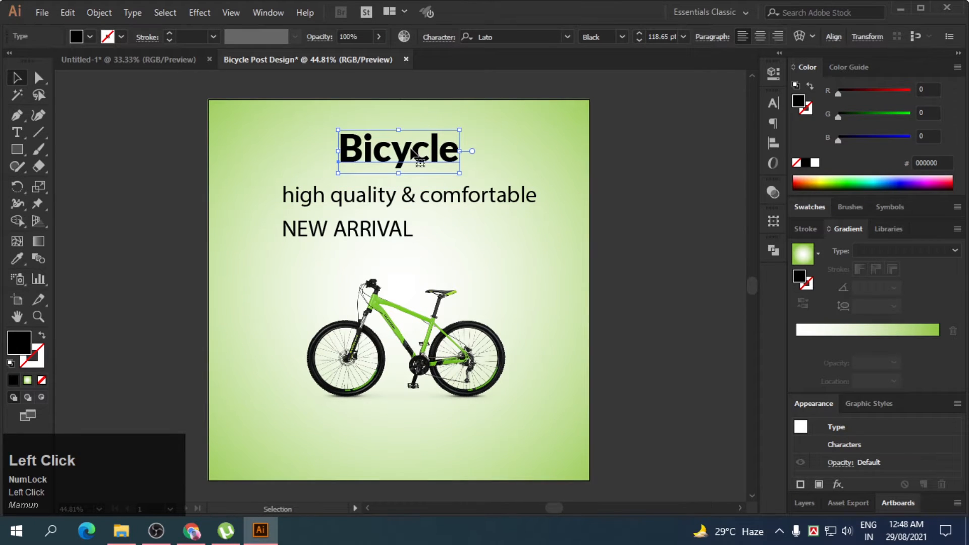
pyautogui.moveTo(651, 36); pyautogui.dragTo(698, 44)
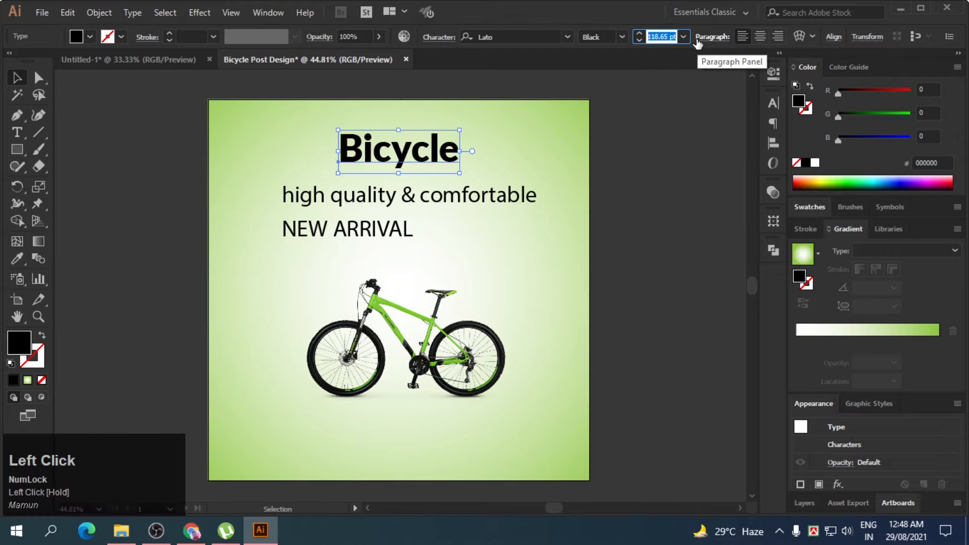
pyautogui.write('100')
pyautogui.press('Return')
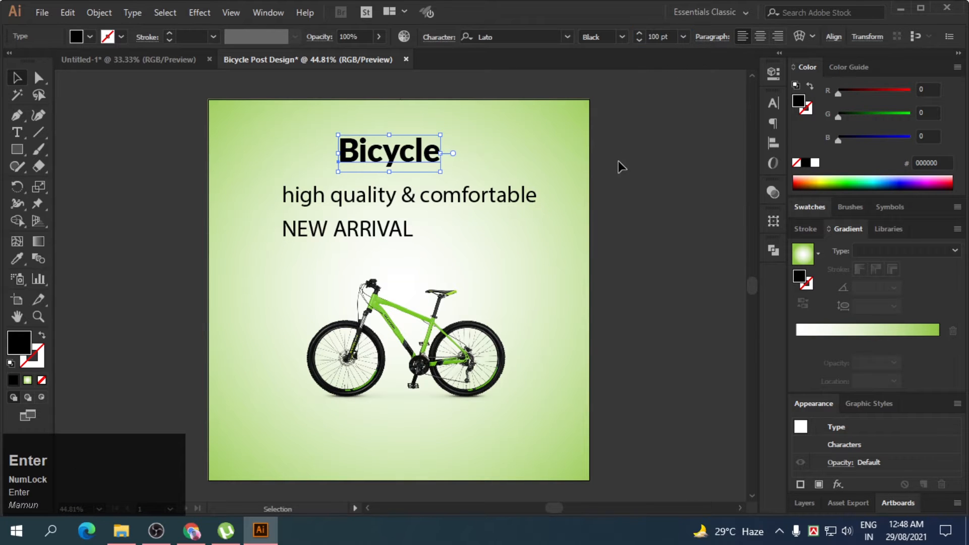
pyautogui.click(630, 155)
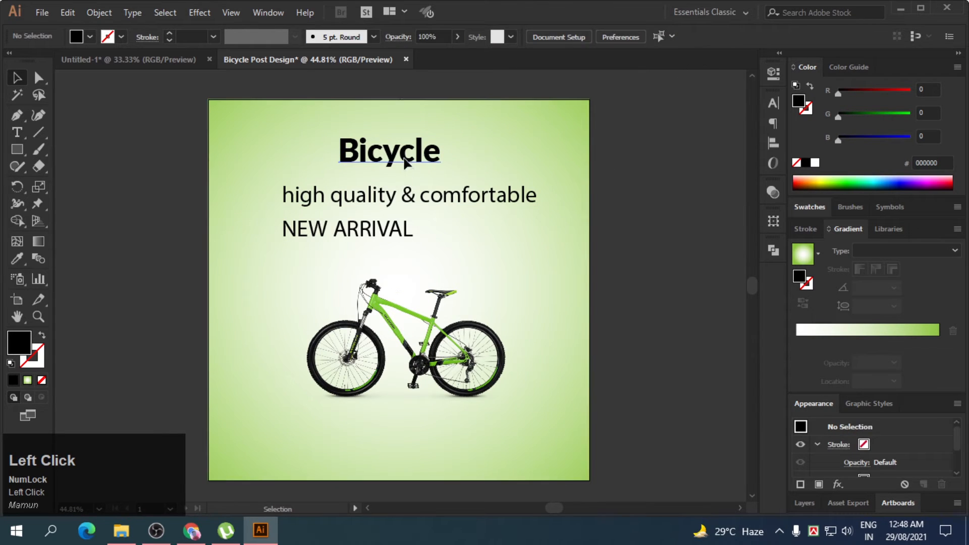
# Scale the "high quality & comfortable" line down to about 39 pt and place it directly beneath "Bicycle".
pyautogui.click(406, 199)
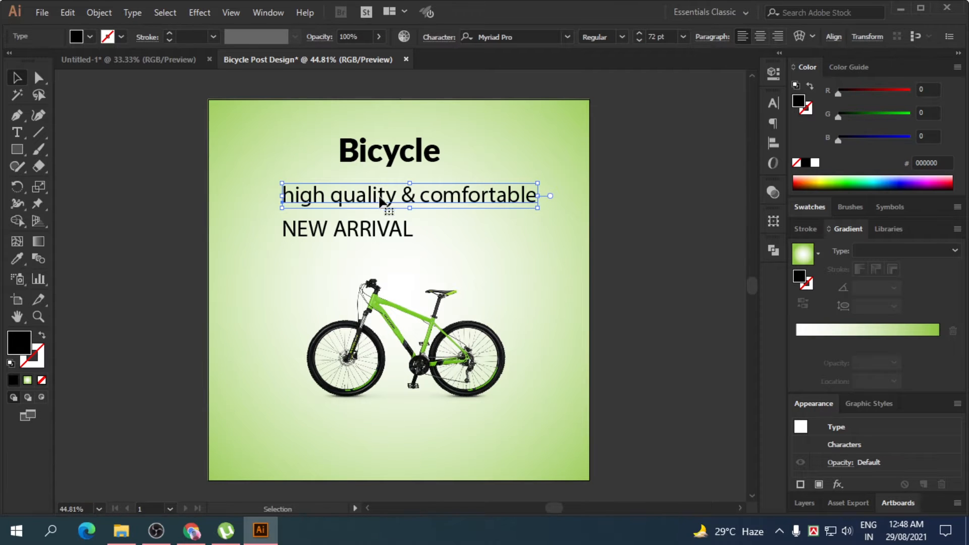
pyautogui.moveTo(539, 208); pyautogui.dragTo(422, 182)
pyautogui.click(641, 219)
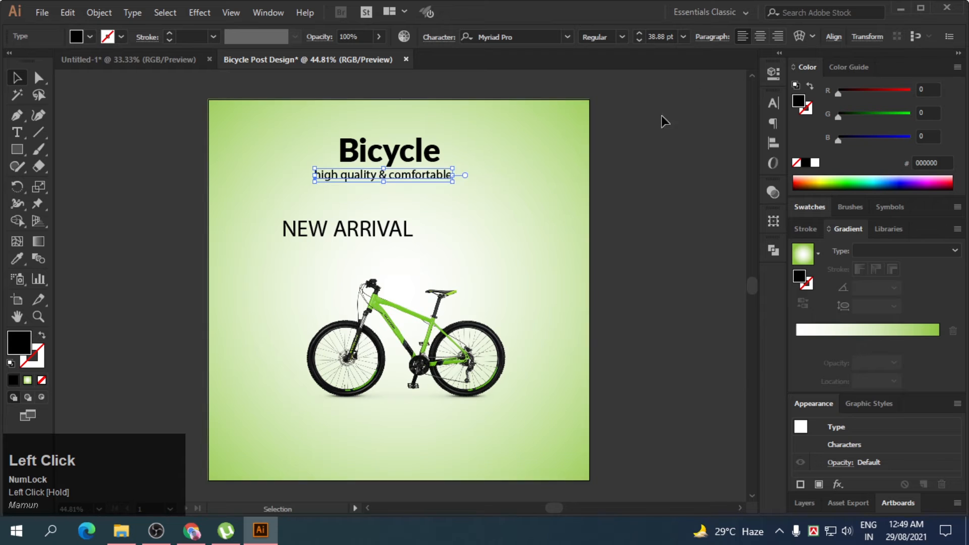
pyautogui.click(674, 213)
pyautogui.click(424, 156)
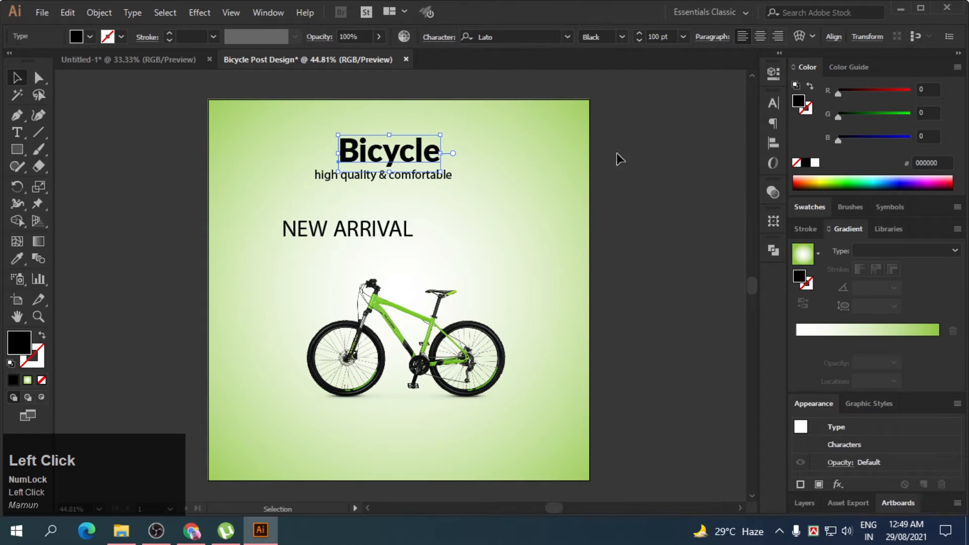
pyautogui.click(422, 181)
pyautogui.click(660, 175)
pyautogui.click(375, 233)
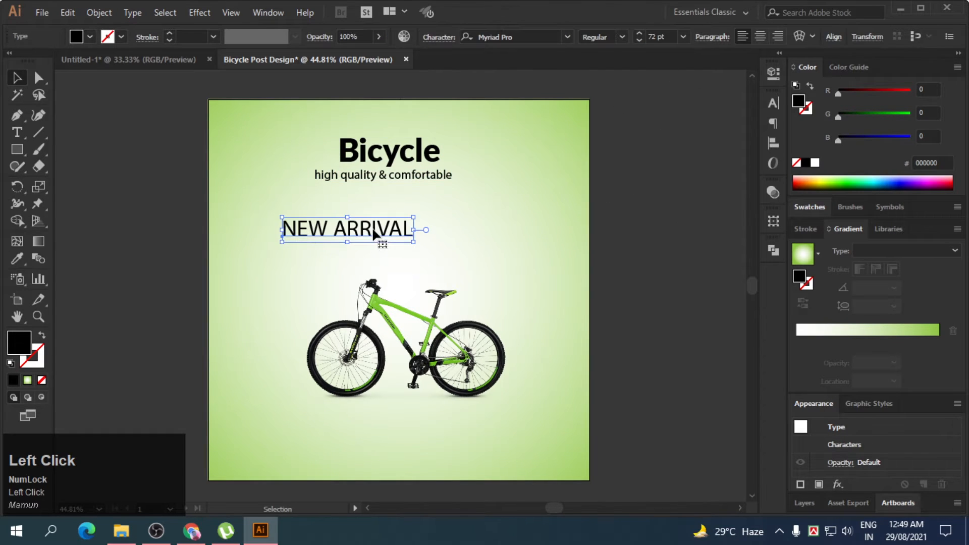
pyautogui.click(392, 180)
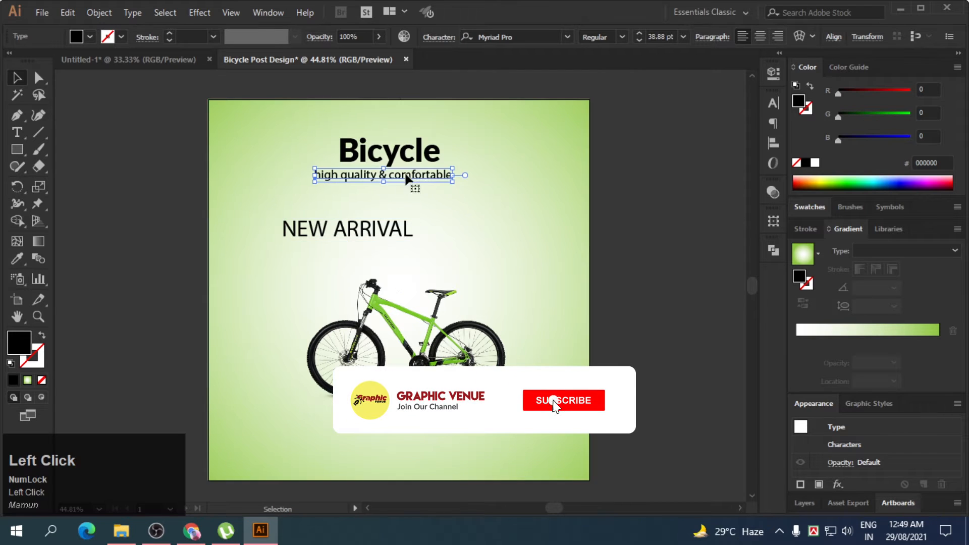
pyautogui.click(539, 37)
pyautogui.click(567, 37)
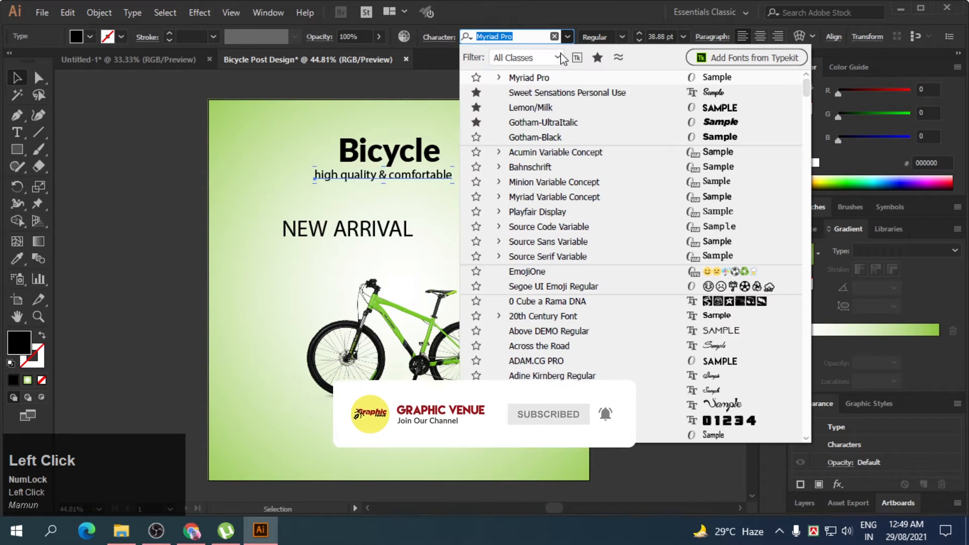
pyautogui.click(567, 38)
# Change the font of the "Bicycle" heading to Lemon/Milk.
pyautogui.click(426, 151)
pyautogui.click(567, 36)
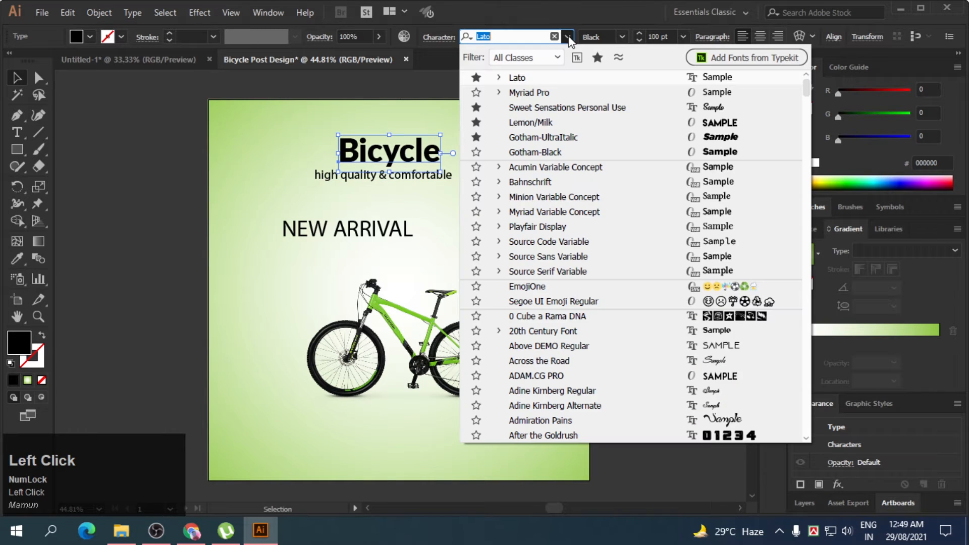
pyautogui.click(533, 123)
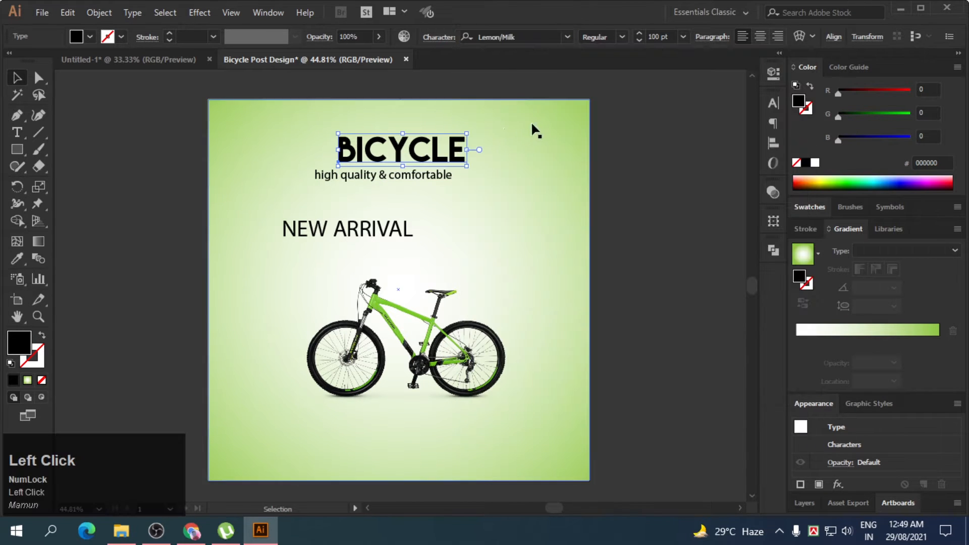
pyautogui.click(625, 130)
# Change the font of the "high quality & comfortable" line to Lato Medium.
pyautogui.click(432, 177)
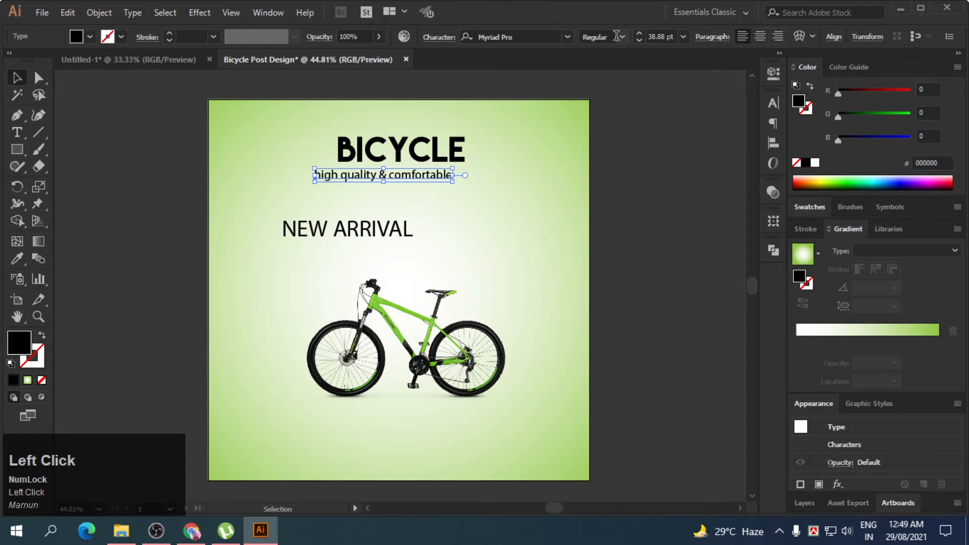
pyautogui.click(568, 36)
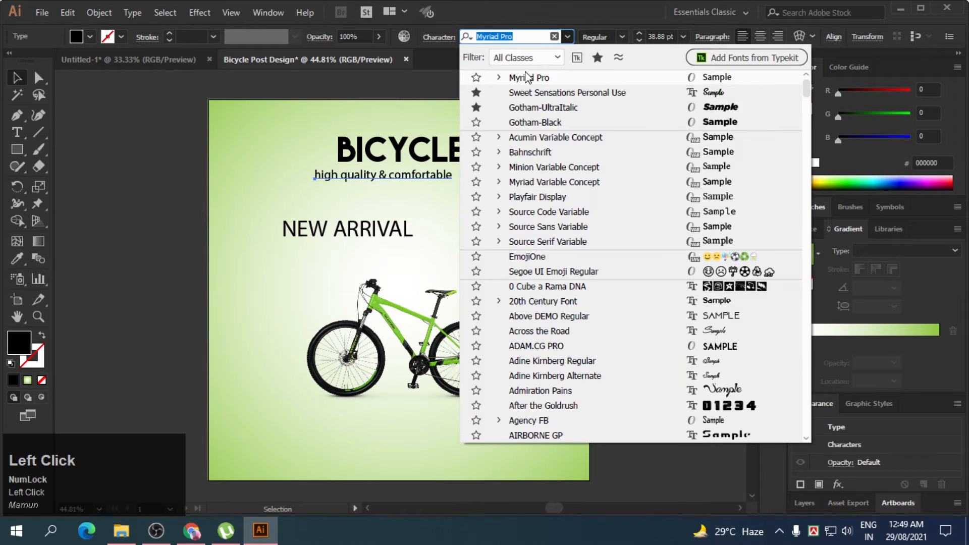
pyautogui.scroll(1, 527, 78)
pyautogui.click(527, 93)
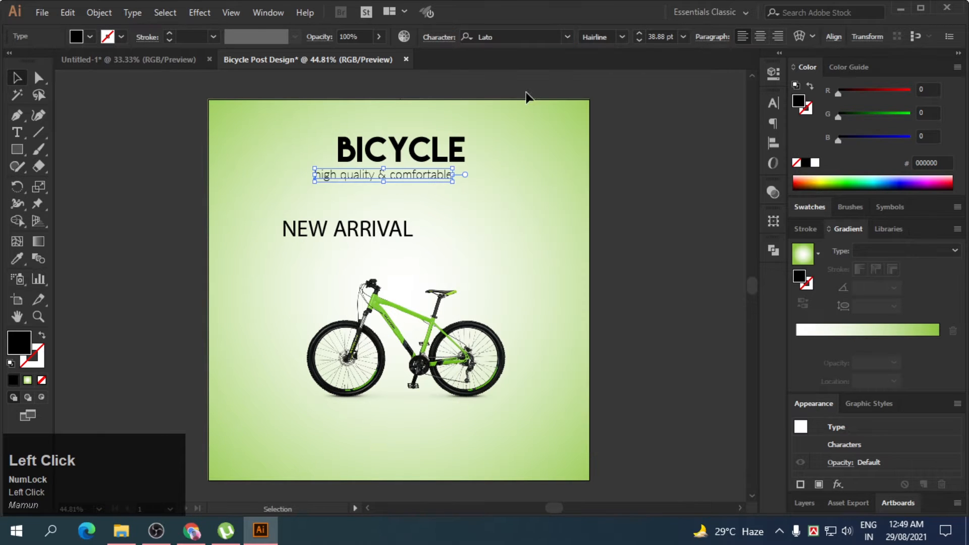
pyautogui.click(621, 36)
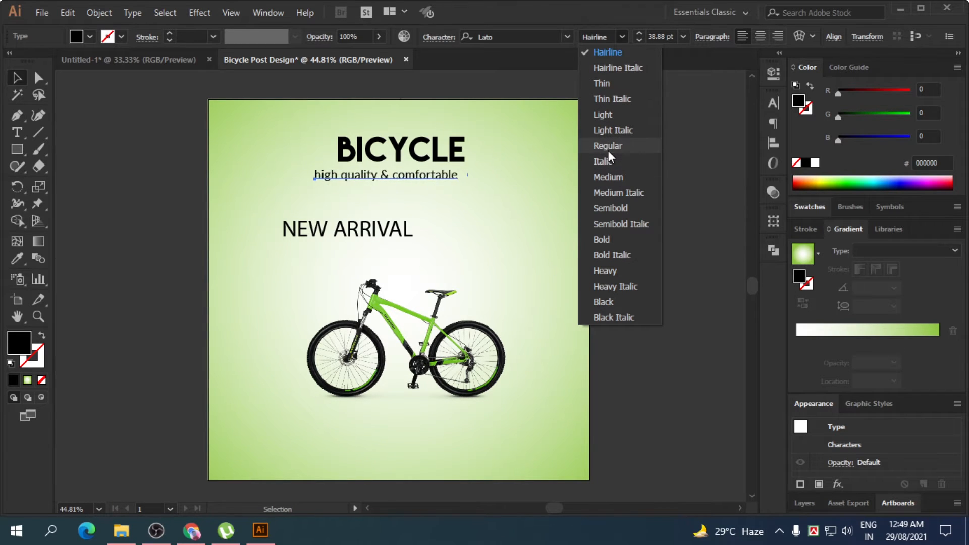
pyautogui.click(607, 177)
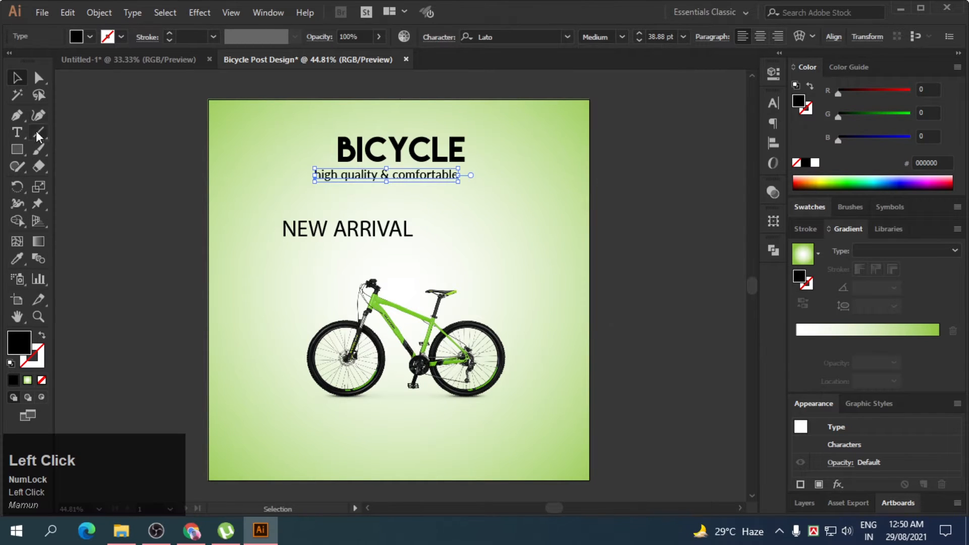
pyautogui.click(92, 170)
pyautogui.click(417, 186)
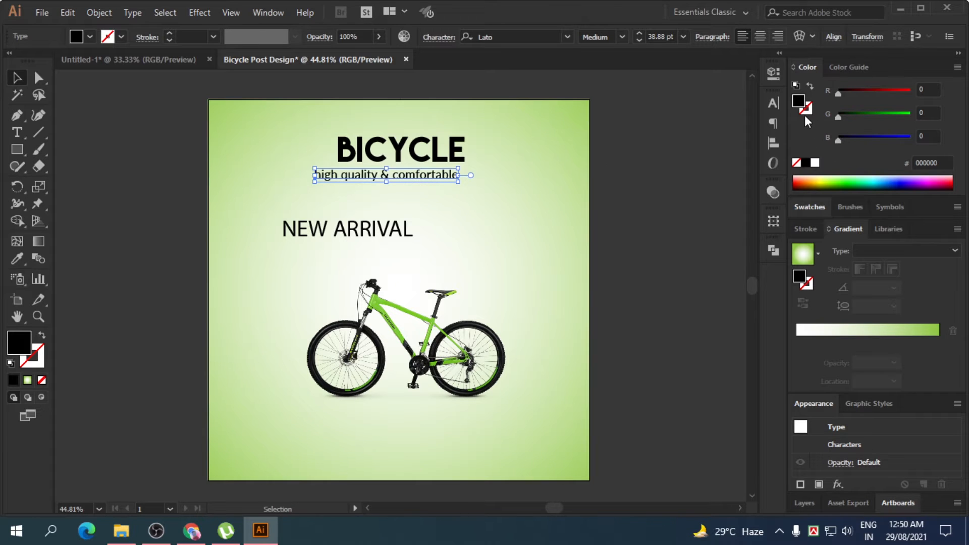
pyautogui.click(196, 208)
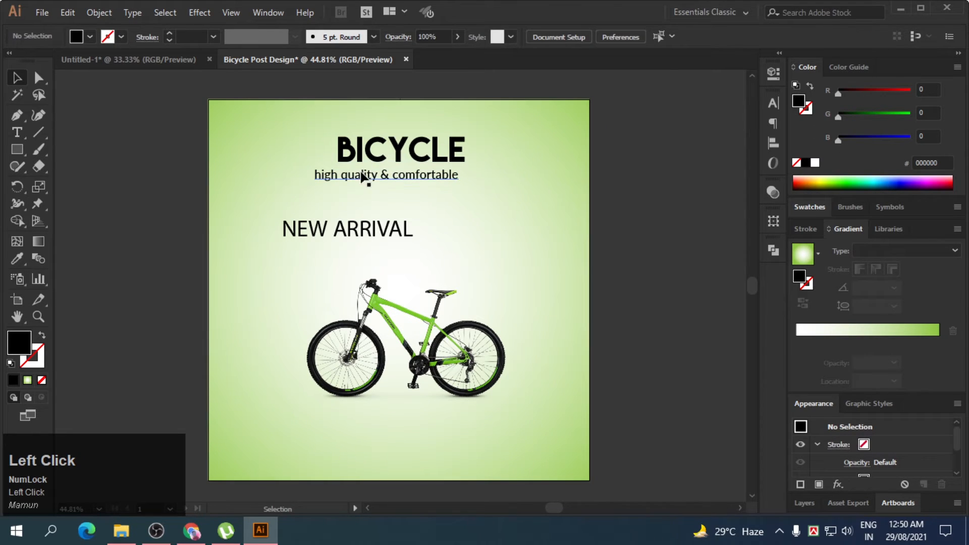
# Centre the "high quality & comfortable" line horizontally on the artboard and enlarge it about its centre until it is wider than the heading.
pyautogui.click(363, 177)
pyautogui.click(833, 37)
pyautogui.click(716, 74)
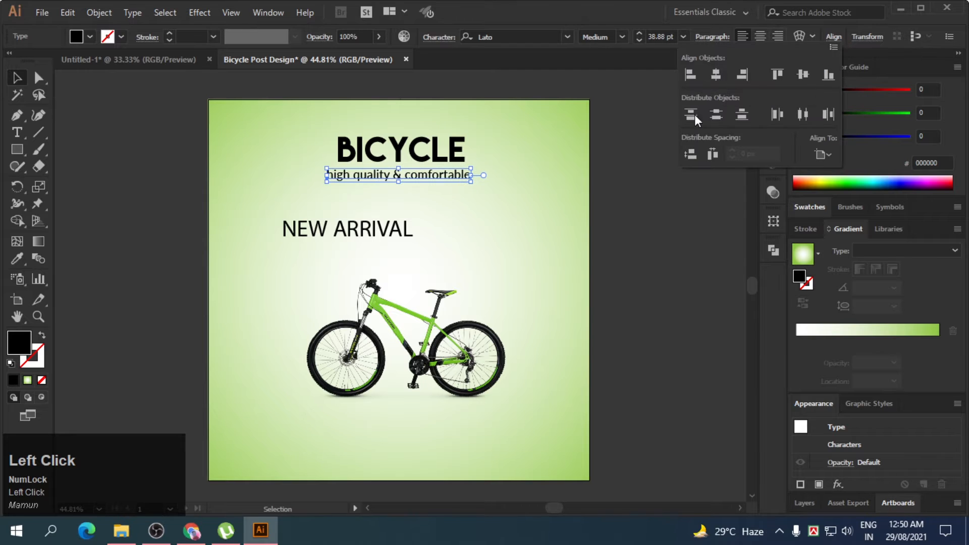
pyautogui.moveTo(478, 187); pyautogui.dragTo(492, 190)
pyautogui.click(589, 251)
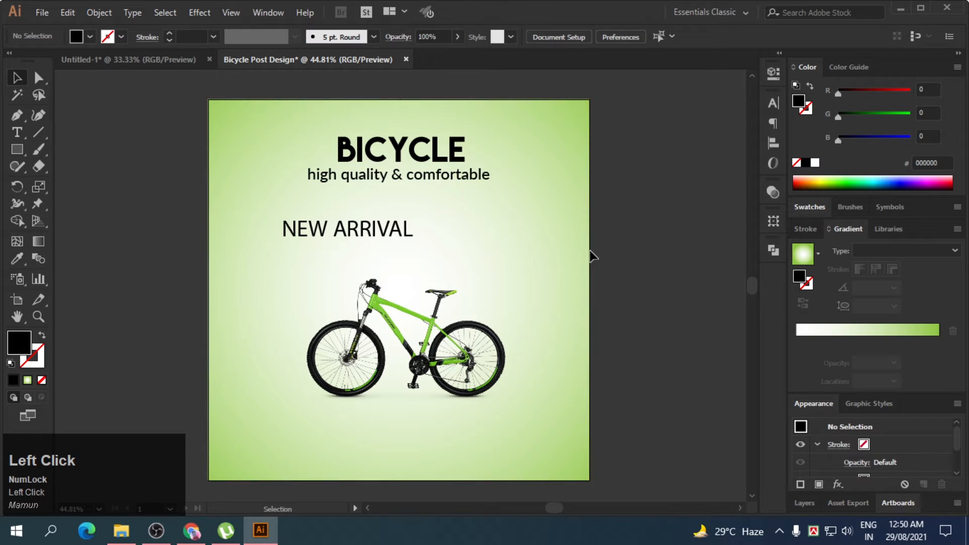
# Change the font of the "NEW ARRIVAL" text to Lato Bold Italic.
pyautogui.click(456, 177)
pyautogui.click(363, 238)
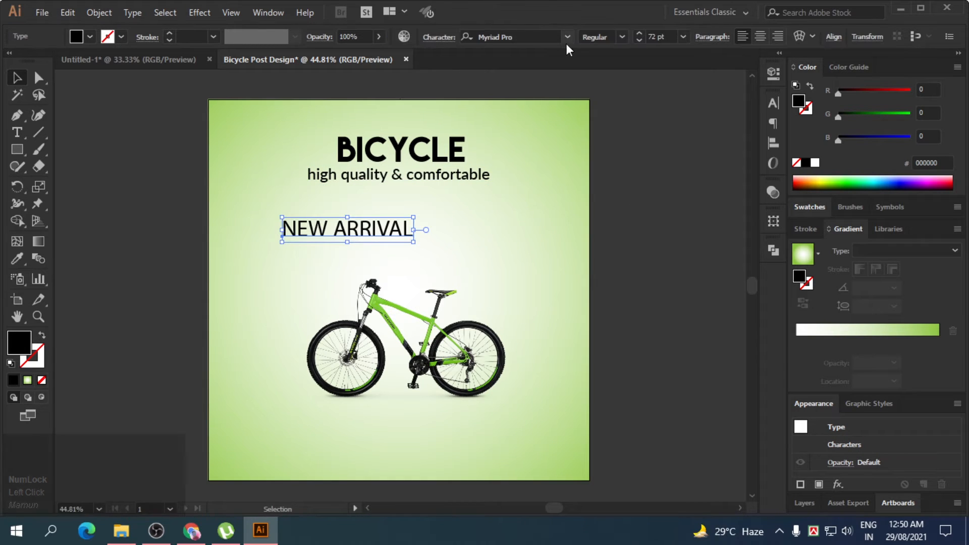
pyautogui.click(570, 37)
pyautogui.scroll(1, 528, 80)
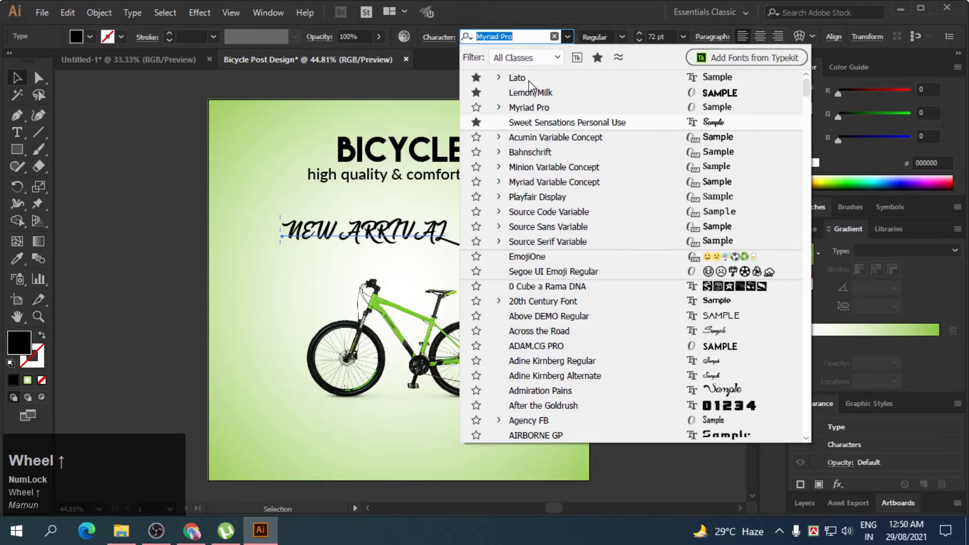
pyautogui.click(528, 80)
pyautogui.click(621, 38)
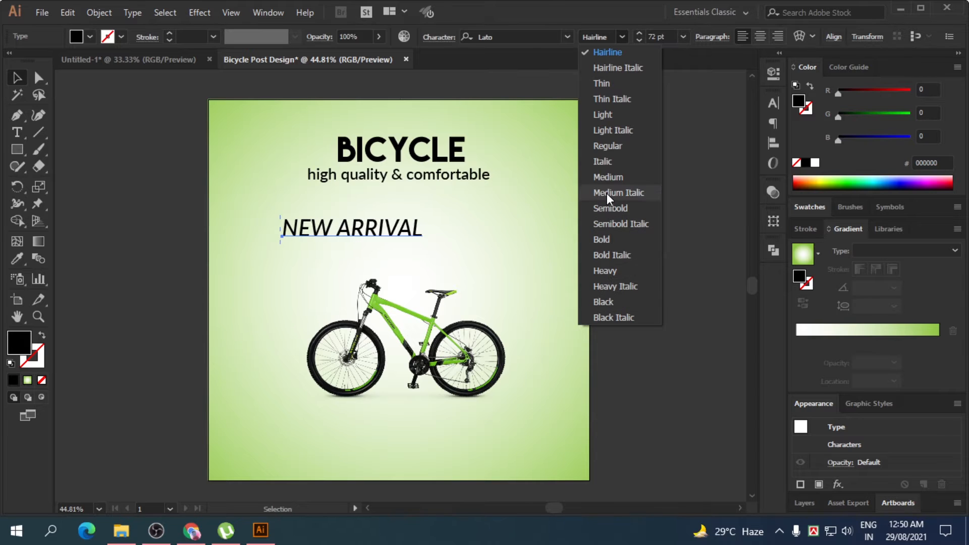
pyautogui.click(607, 256)
# Rotate the "NEW ARRIVAL" text 90 degrees so it reads upward and place it beside the bicycle's rear wheel.
pyautogui.click(340, 242)
pyautogui.moveTo(338, 228); pyautogui.dragTo(308, 279)
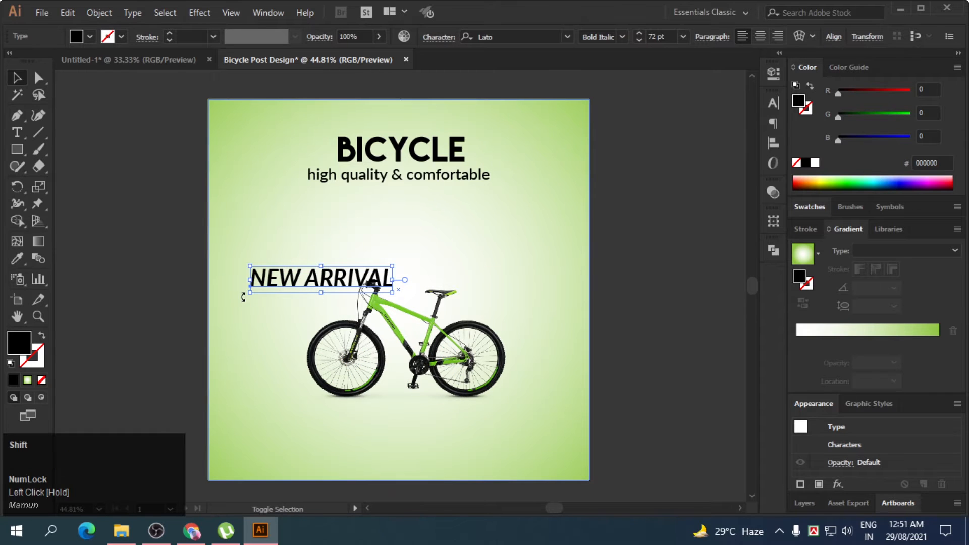
pyautogui.moveTo(244, 296); pyautogui.dragTo(333, 353)
pyautogui.click(160, 259)
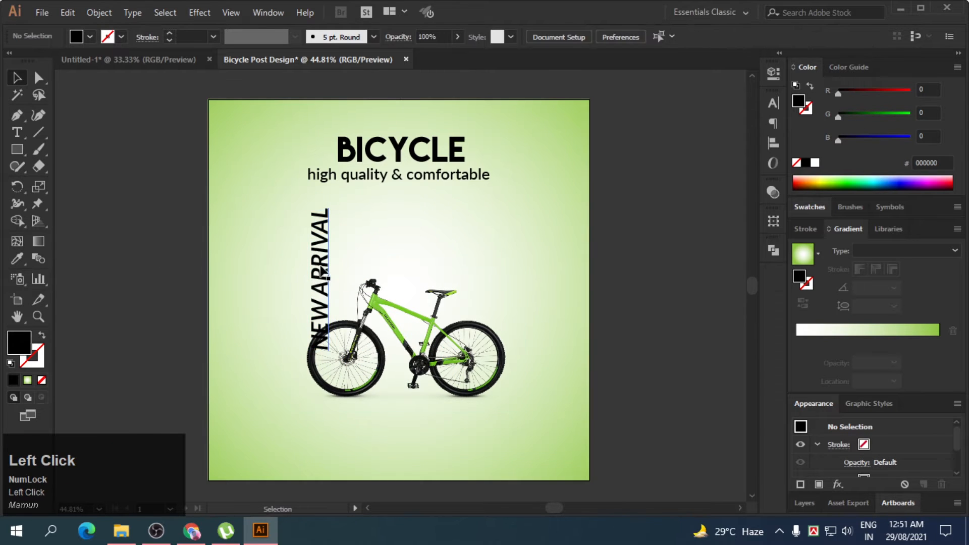
pyautogui.moveTo(321, 277); pyautogui.dragTo(517, 271)
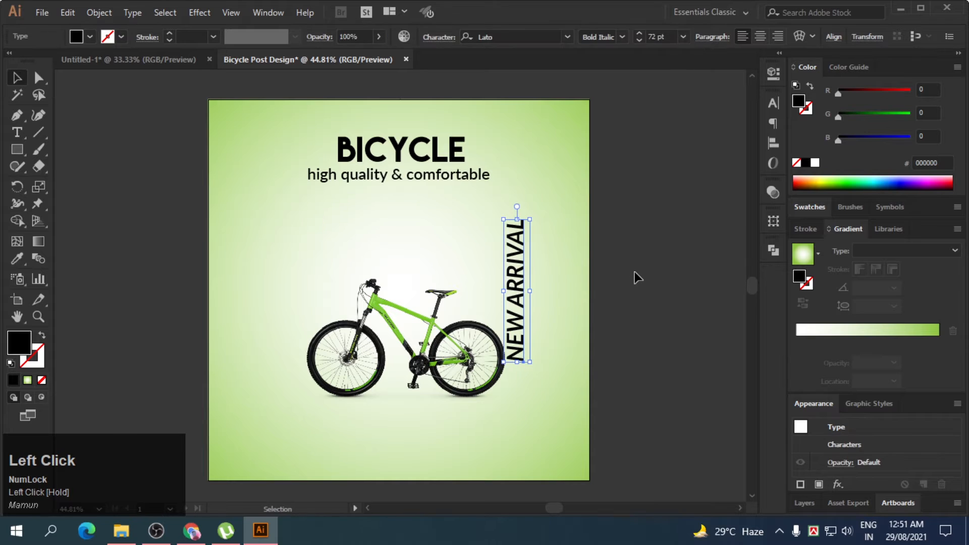
pyautogui.click(623, 274)
# Move the bicycle image up and centre it horizontally and vertically on the artboard.
pyautogui.click(428, 343)
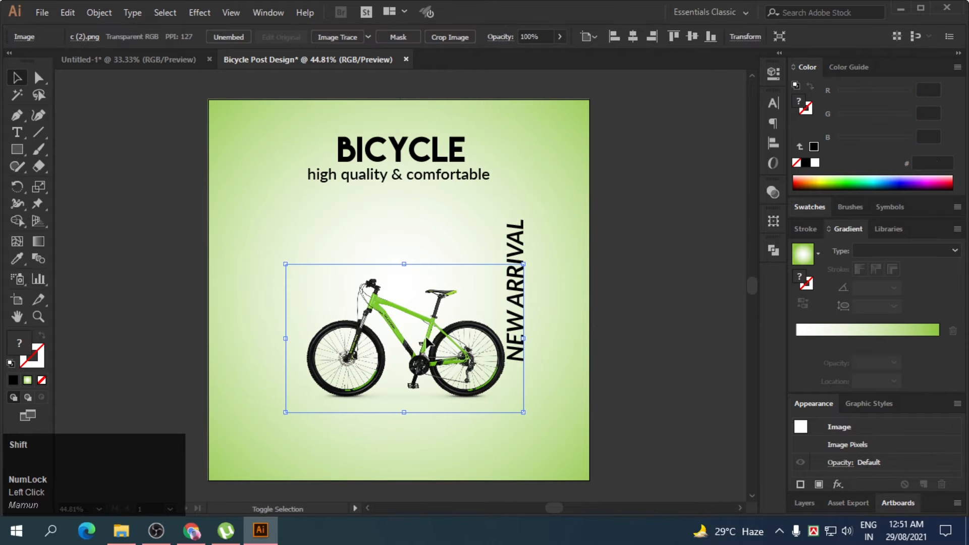
pyautogui.moveTo(427, 343); pyautogui.dragTo(428, 301)
pyautogui.click(634, 37)
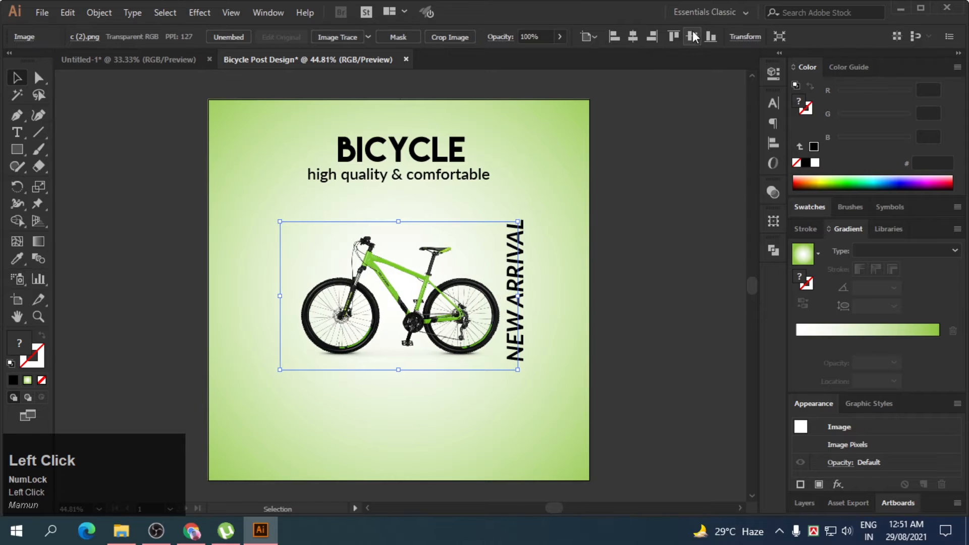
pyautogui.click(678, 199)
# Try to centre the "NEW ARRIVAL" text horizontally on the artboard.
pyautogui.click(520, 306)
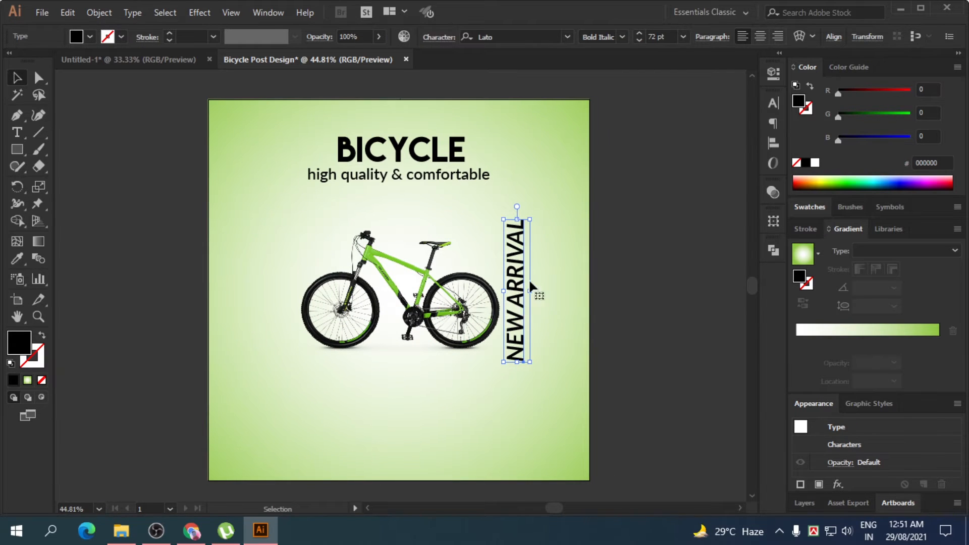
pyautogui.click(799, 36)
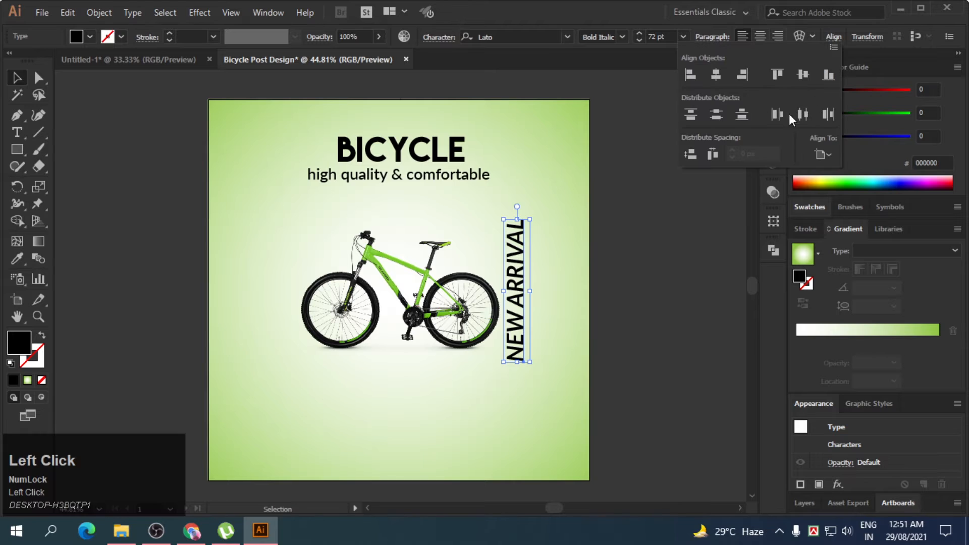
pyautogui.click(717, 74)
pyautogui.hotkey('ctrl', 'z')
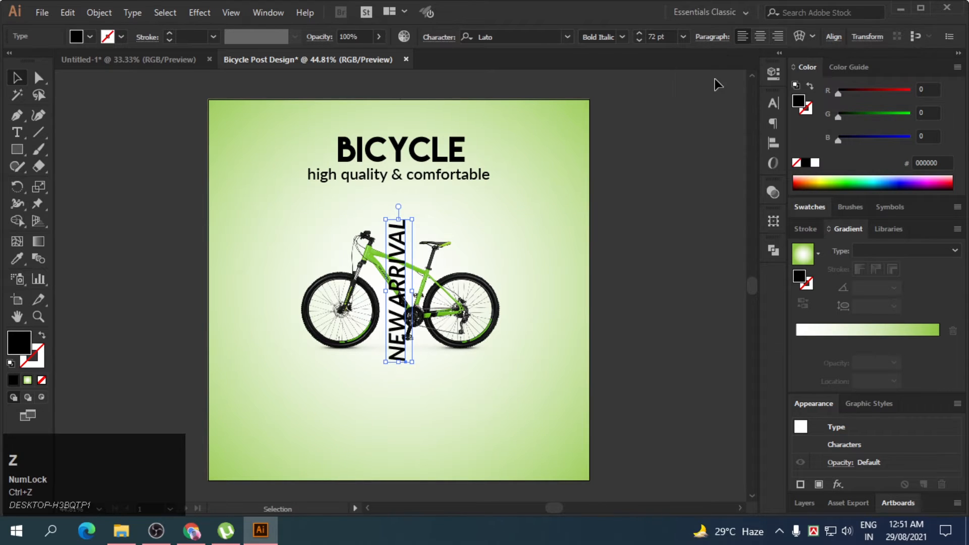
pyautogui.hotkey('ctrl', 'z')
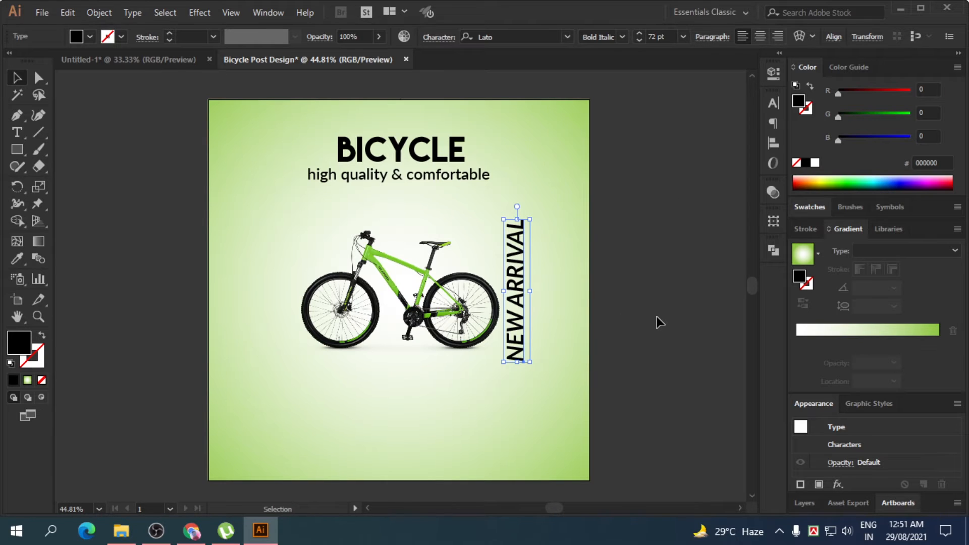
# Nudge the "NEW ARRIVAL" text slightly toward the rear wheel and colour it with the bicycle frame's green, darkened to 3CA421.
pyautogui.press('Left')
pyautogui.press('Left')
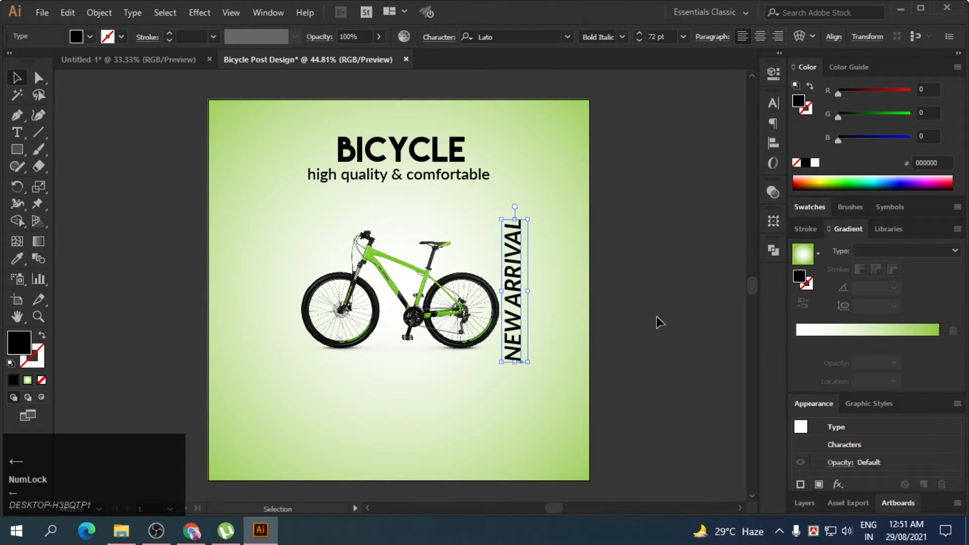
pyautogui.click(16, 261)
pyautogui.click(371, 252)
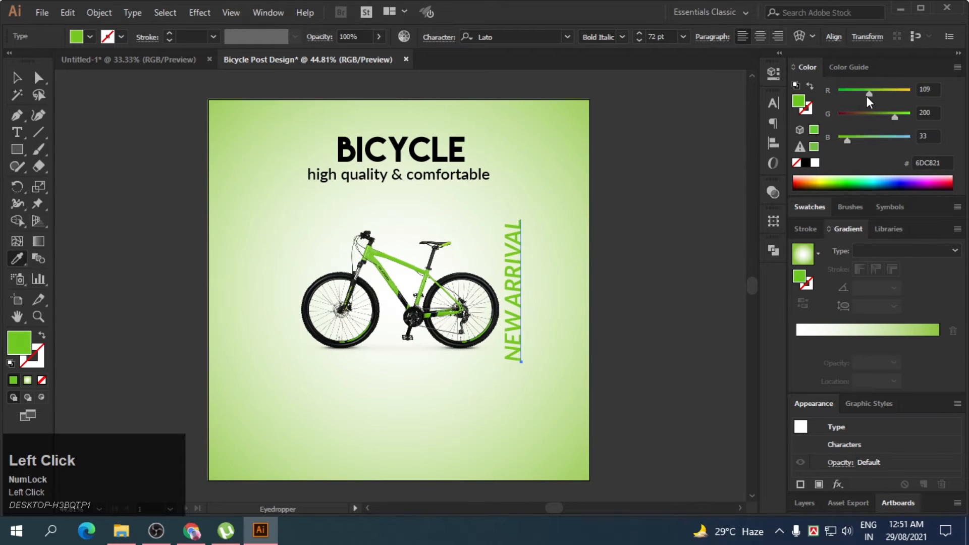
pyautogui.moveTo(865, 96); pyautogui.dragTo(884, 117)
pyautogui.click(17, 78)
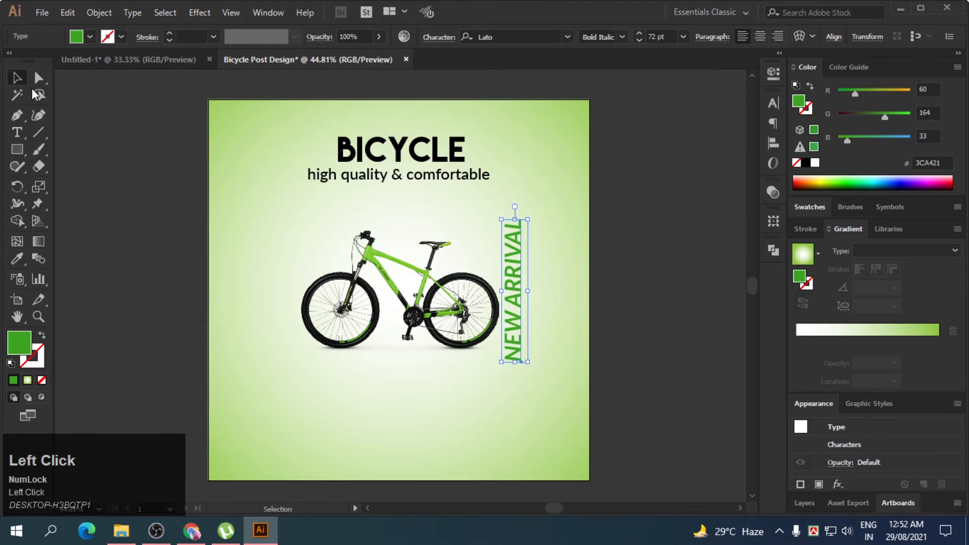
pyautogui.click(76, 162)
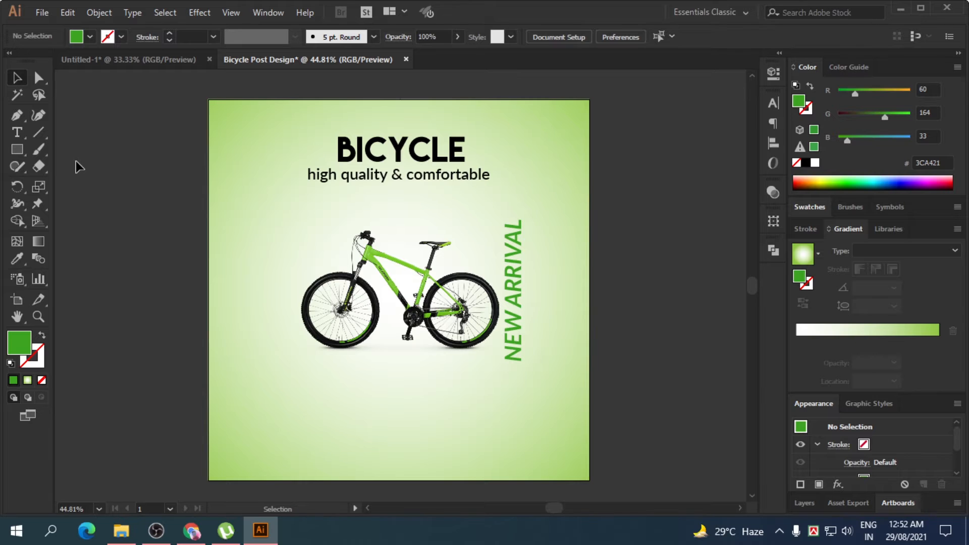
# Add a "SALE" text on the empty canvas beside the artboard.
pyautogui.click(137, 235)
pyautogui.press('t')
pyautogui.click(123, 248)
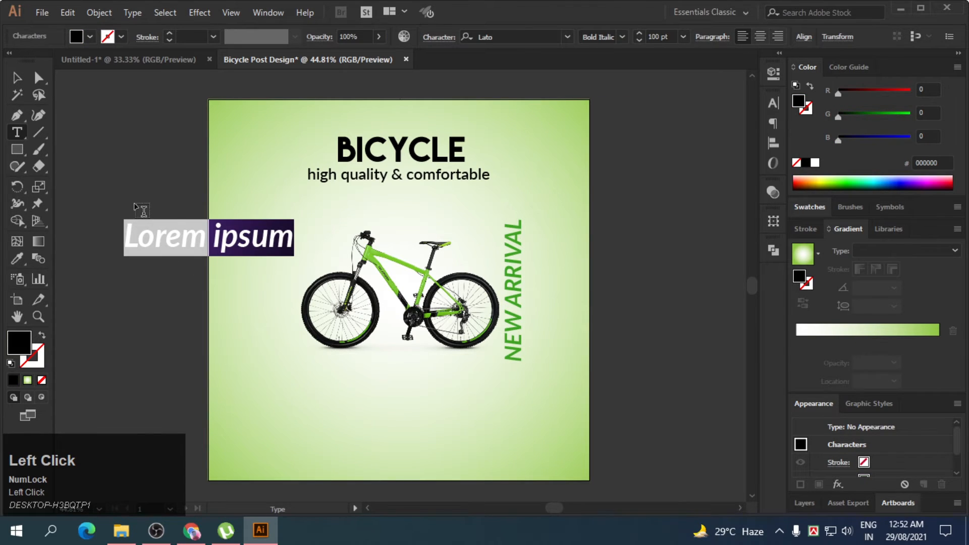
pyautogui.write('SALE')
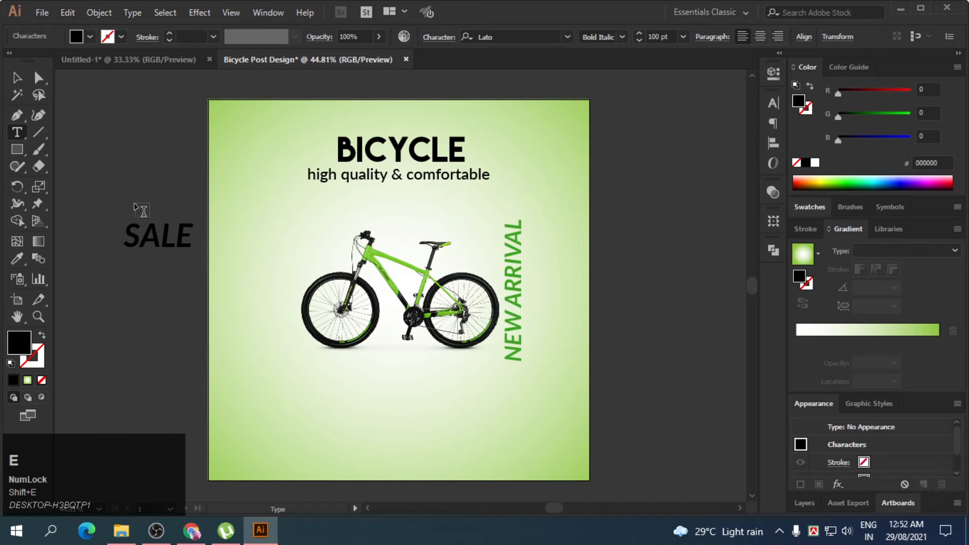
pyautogui.click(16, 77)
pyautogui.click(129, 364)
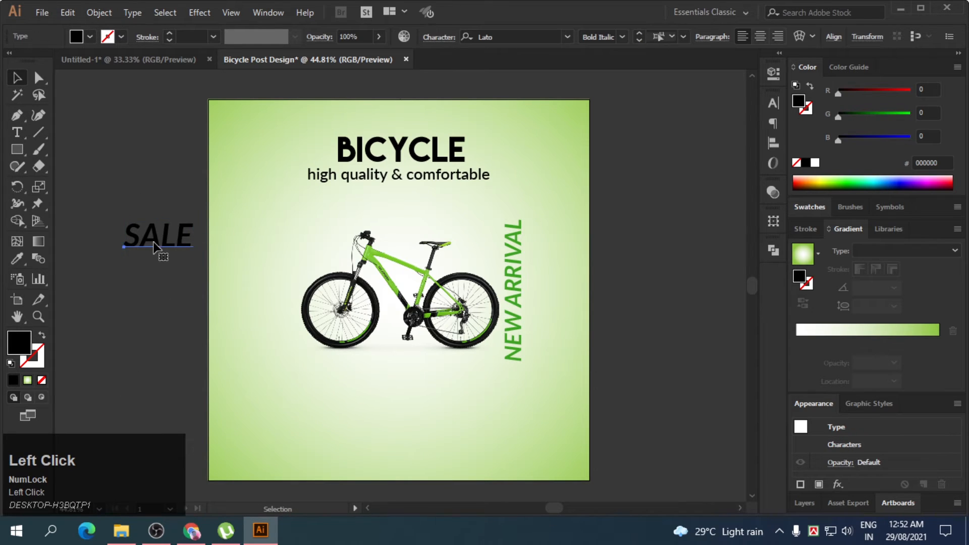
# Duplicate the "SALE" text below itself and change the copy to read "25% OFF".
pyautogui.click(158, 246)
pyautogui.moveTo(158, 246); pyautogui.dragTo(151, 305)
pyautogui.doubleClick(151, 305)
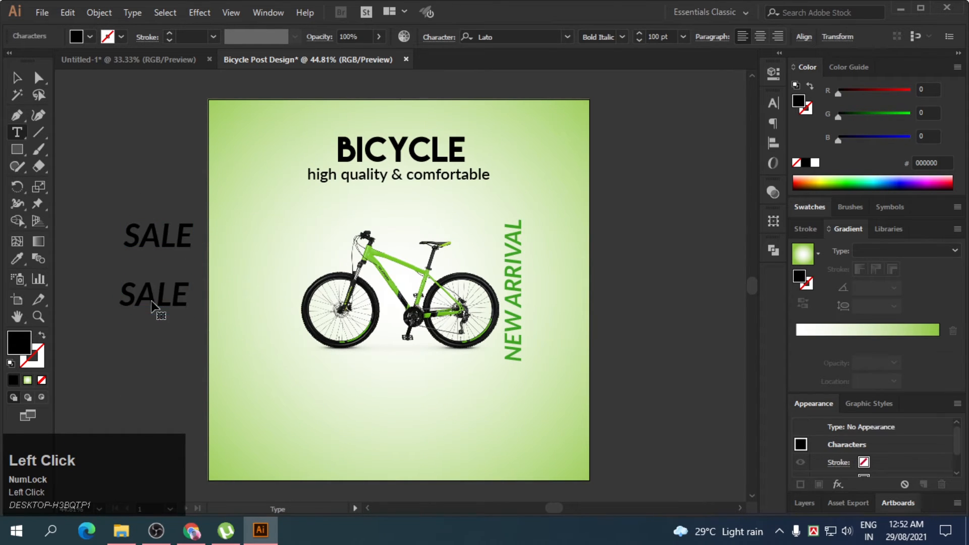
pyautogui.write('25% OFF')
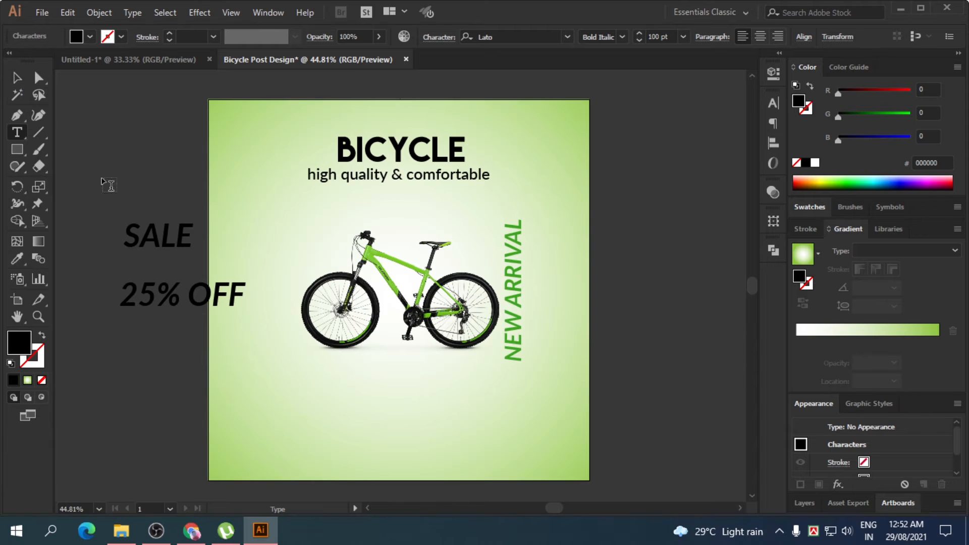
# Split "OFF" out of the "25% OFF" text into a separate text object directly below "25%".
pyautogui.moveTo(187, 295); pyautogui.dragTo(247, 298)
pyautogui.hotkey('ctrl', 'x')
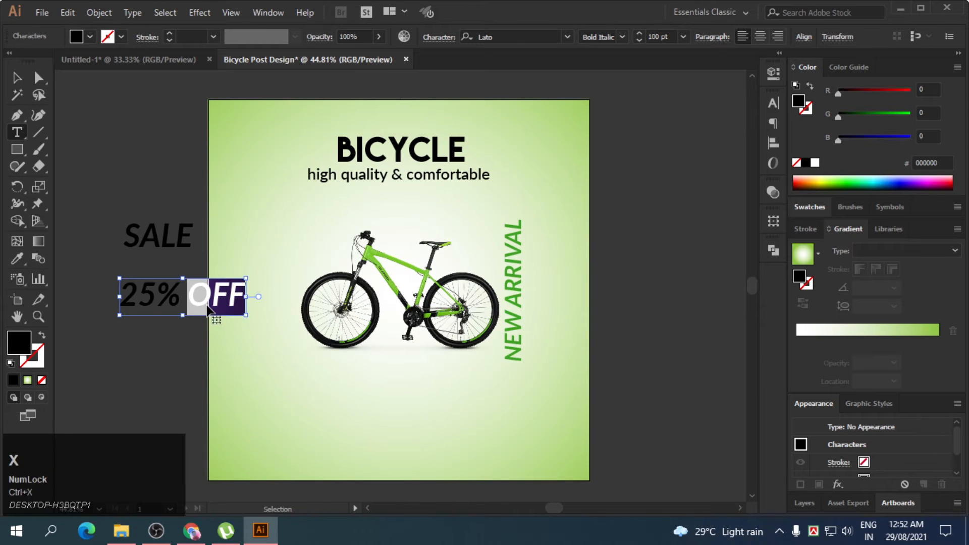
pyautogui.click(16, 77)
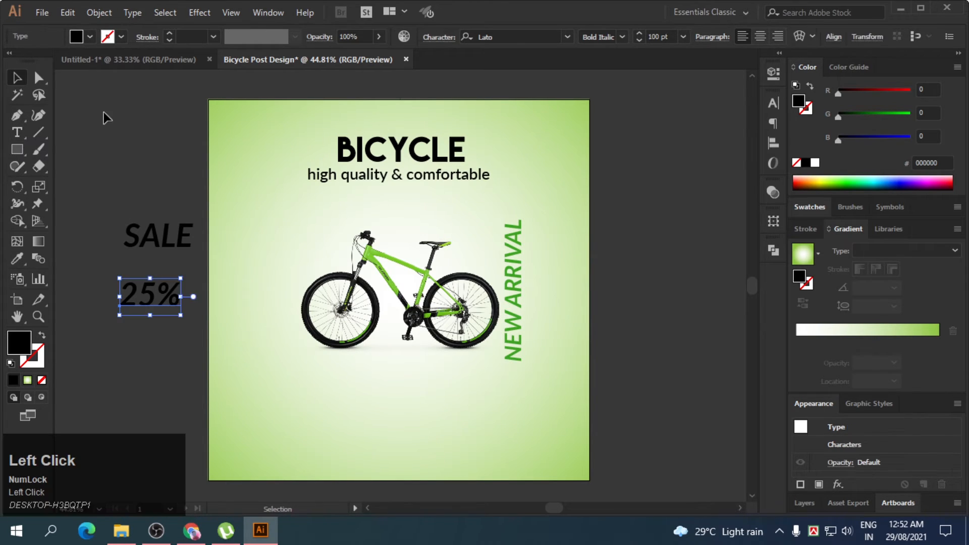
pyautogui.click(102, 115)
pyautogui.click(164, 303)
pyautogui.moveTo(164, 303); pyautogui.dragTo(163, 344)
pyautogui.doubleClick(161, 336)
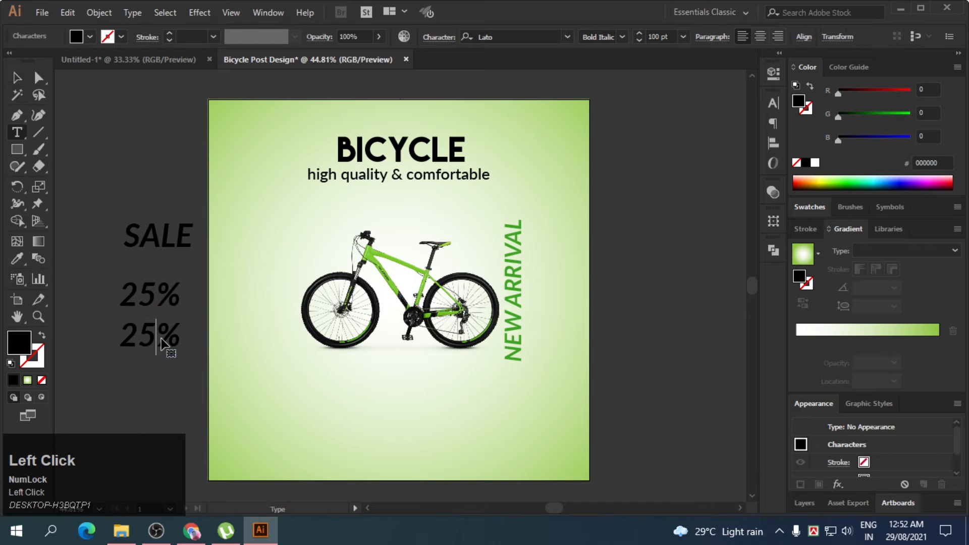
pyautogui.hotkey('ctrl', 'a')
pyautogui.hotkey('ctrl', 'v')
pyautogui.click(17, 77)
pyautogui.click(76, 184)
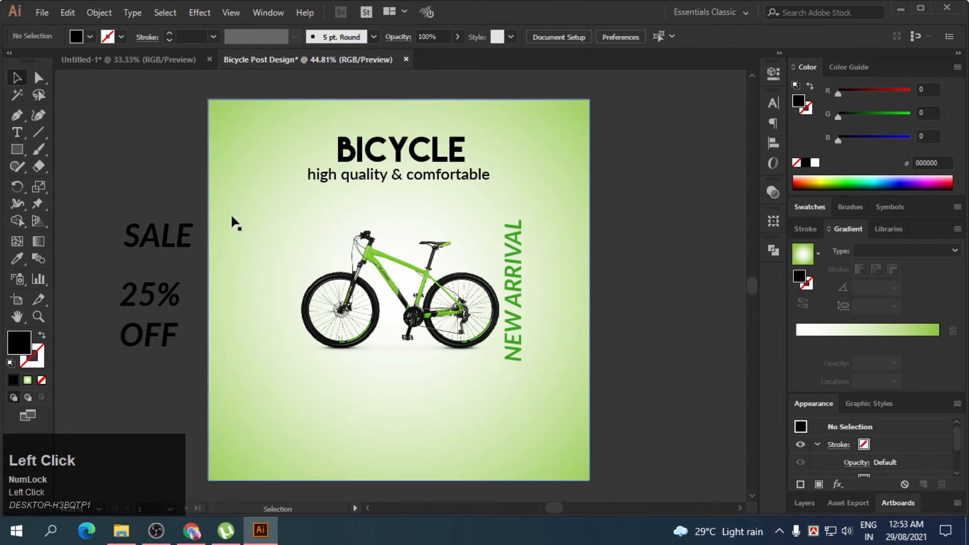
# Lock the gradient background and move the "SALE" text onto the artboard, above the bicycle's front wheel.
pyautogui.click(241, 190)
pyautogui.hotkey('ctrl', 'shift', 'a')
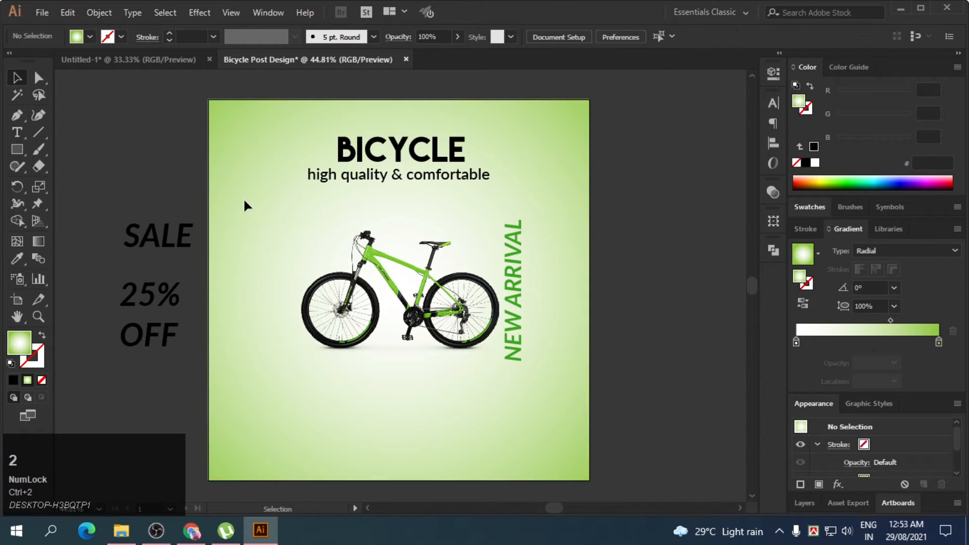
pyautogui.moveTo(120, 236); pyautogui.dragTo(304, 236)
pyautogui.click(442, 285)
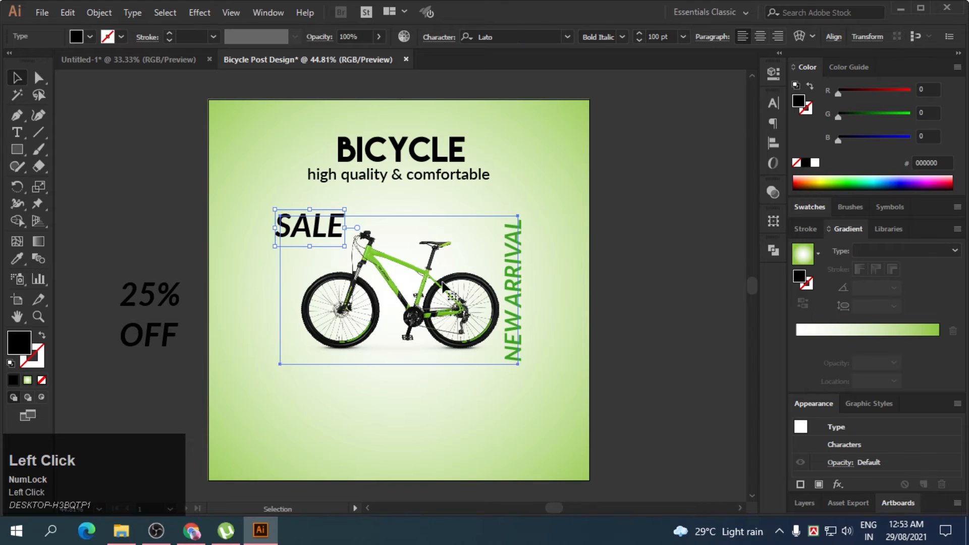
pyautogui.click(574, 281)
# Set the "SALE" text to Lato Black Italic and enlarge it to 120 pt.
pyautogui.click(283, 224)
pyautogui.click(623, 37)
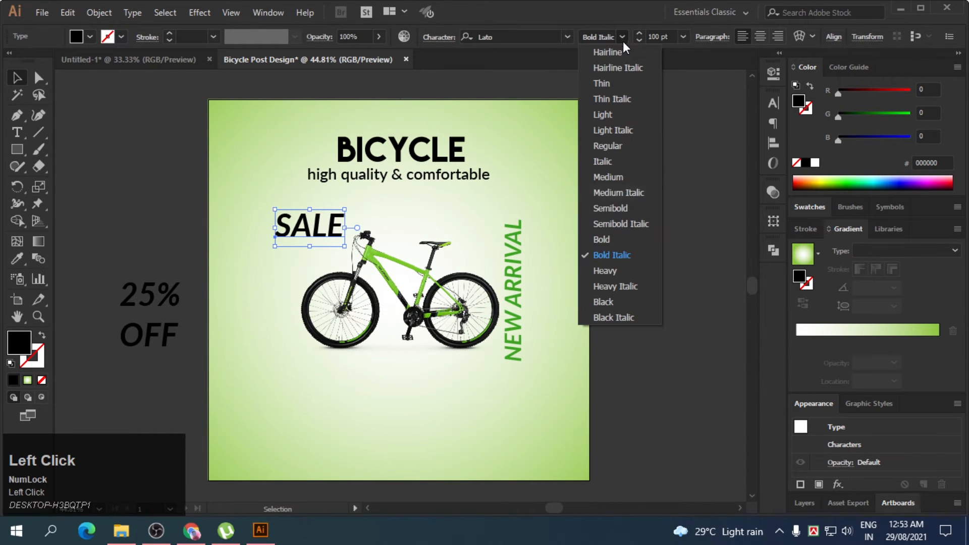
pyautogui.click(609, 317)
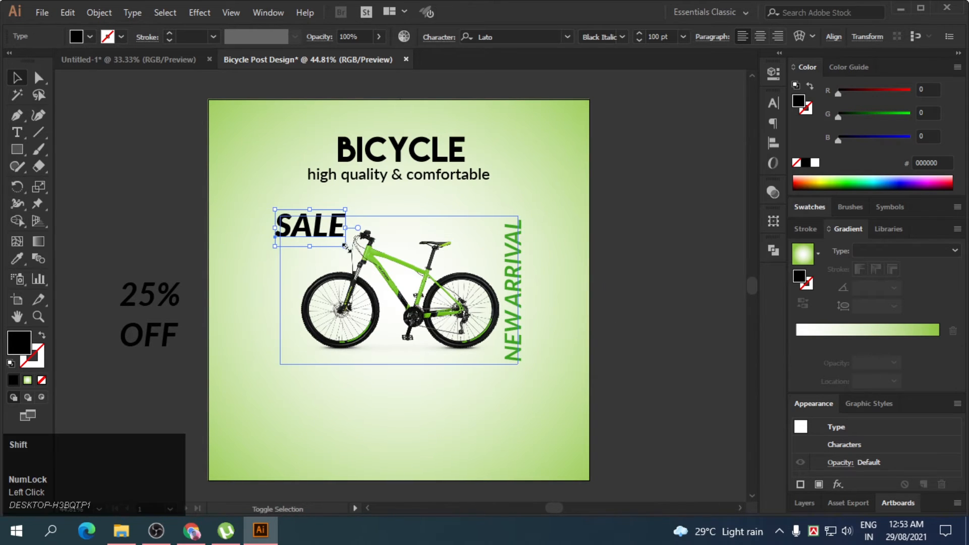
pyautogui.moveTo(345, 246)
pyautogui.mouseDown()
pyautogui.moveTo(367, 247)
pyautogui.moveTo(379, 264)
pyautogui.moveTo(358, 253)
pyautogui.mouseUp()
pyautogui.moveTo(276, 254)
pyautogui.mouseDown()
pyautogui.moveTo(262, 273)
pyautogui.moveTo(264, 259)
pyautogui.mouseUp()
pyautogui.moveTo(357, 260)
pyautogui.mouseDown()
pyautogui.moveTo(383, 262)
pyautogui.moveTo(348, 255)
pyautogui.mouseUp()
pyautogui.click(639, 40)
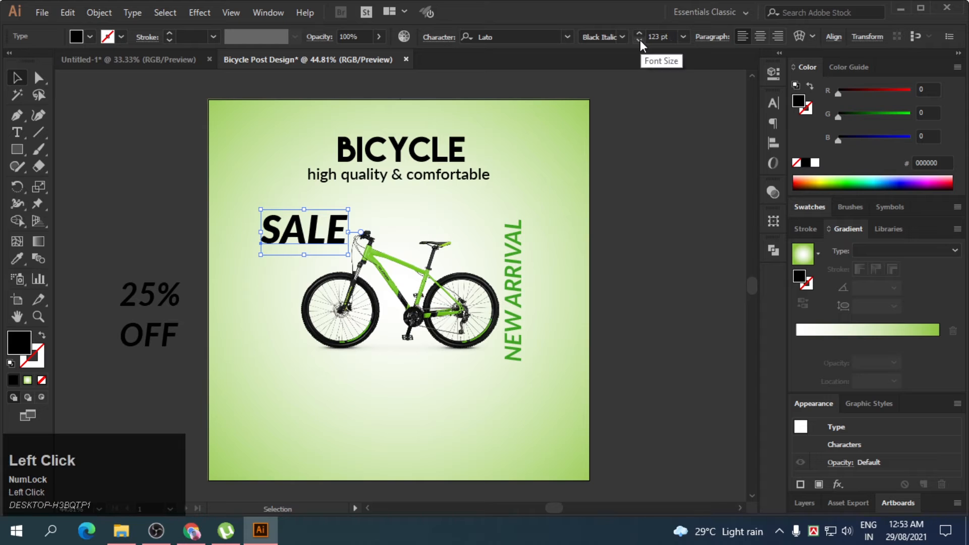
pyautogui.click(216, 255)
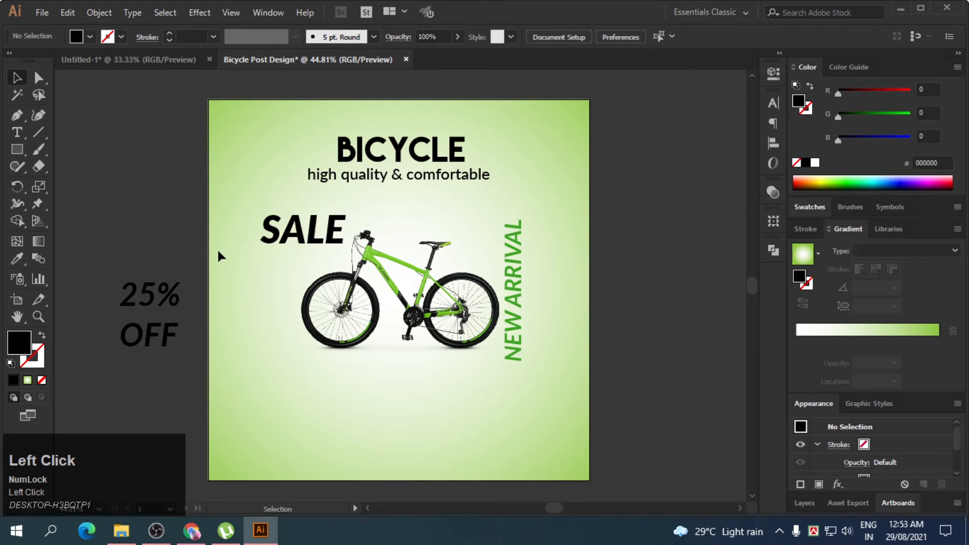
pyautogui.click(311, 233)
pyautogui.click(677, 383)
# Move the bicycle image and the "NEW ARRIVAL" text down together to clear space around the "SALE" text.
pyautogui.click(513, 319)
pyautogui.keyDown('shift'); pyautogui.click(467, 318); pyautogui.keyUp('shift')
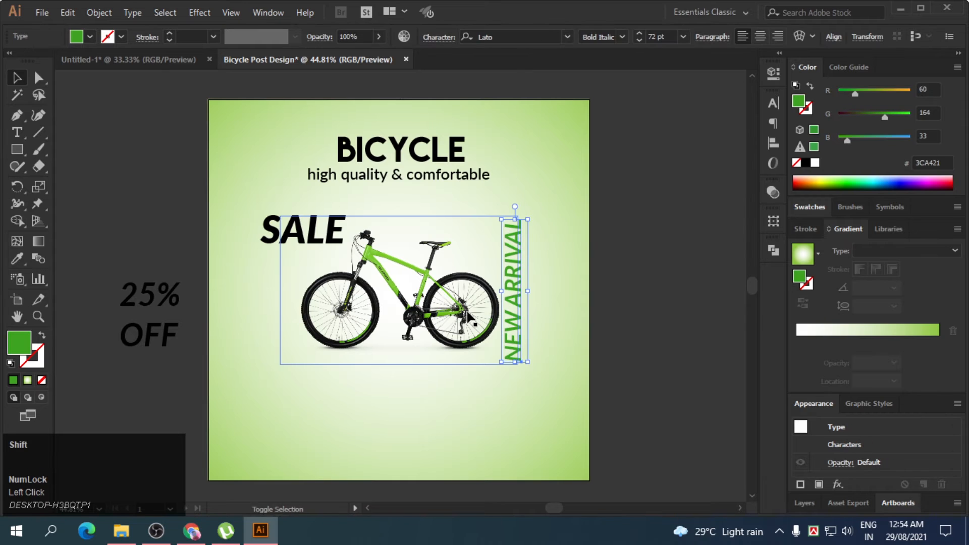
pyautogui.hotkey('shift', 'Down')
pyautogui.hotkey('shift', 'Down')
pyautogui.hotkey('shift', 'Down')
pyautogui.hotkey('shift', 'Down')
pyautogui.hotkey('shift', 'Down')
pyautogui.hotkey('shift', 'Down')
pyautogui.hotkey('shift', 'Down')
pyautogui.hotkey('shift', 'Down')
pyautogui.hotkey('shift', 'Down')
pyautogui.hotkey('shift', 'Down')
pyautogui.hotkey('shift', 'Down')
pyautogui.hotkey('shift', 'Down')
pyautogui.hotkey('shift', 'Down')
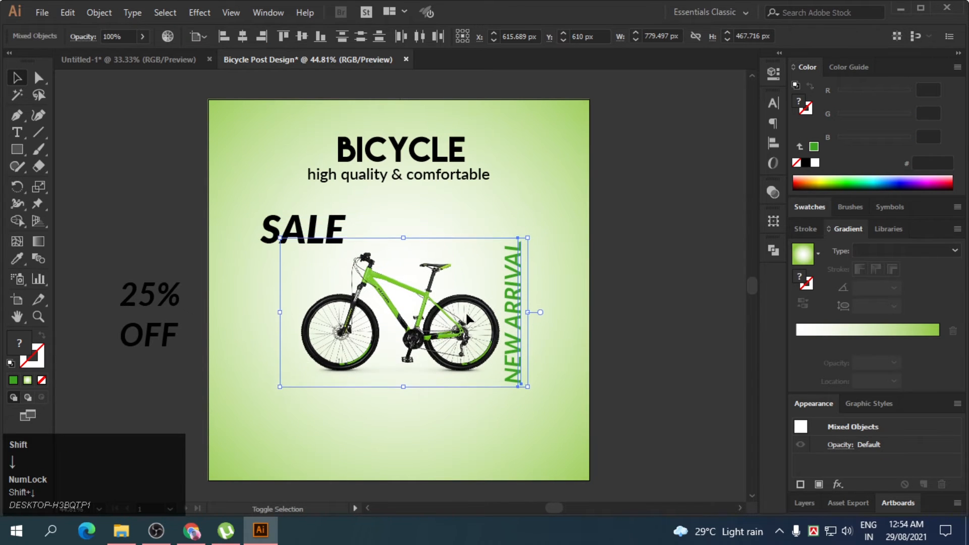
pyautogui.hotkey('shift', 'Down')
pyautogui.hotkey('shift', 'Down')
pyautogui.hotkey('shift', 'Down')
pyautogui.hotkey('shift', 'Down')
pyautogui.hotkey('shift', 'Down')
pyautogui.hotkey('shift', 'Down')
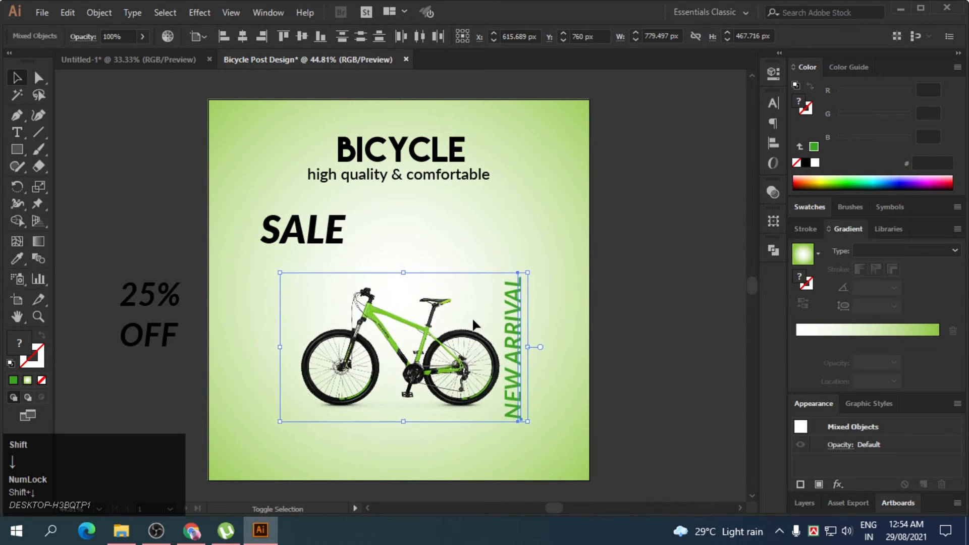
pyautogui.click(632, 315)
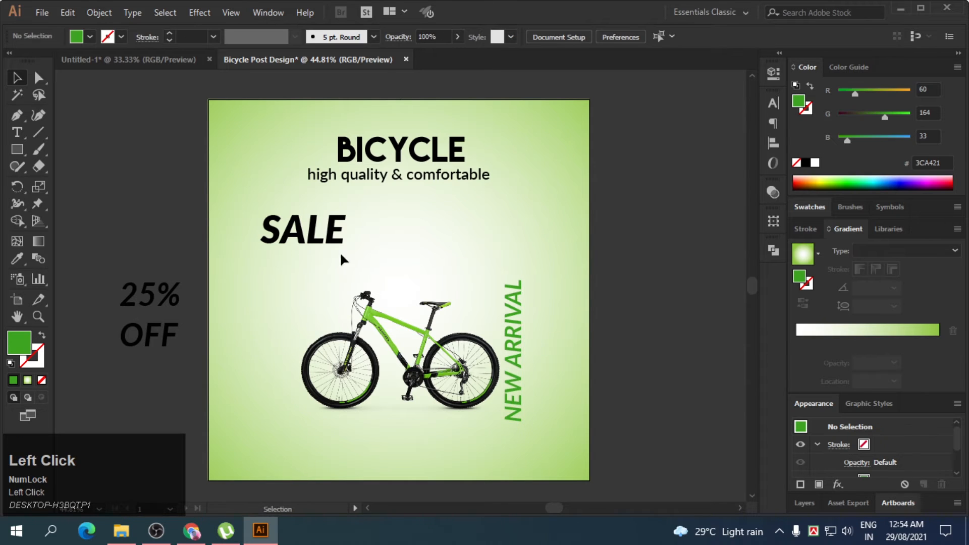
# Move the "SALE" text above the bicycle and centre it horizontally on the artboard.
pyautogui.moveTo(336, 238); pyautogui.dragTo(423, 237)
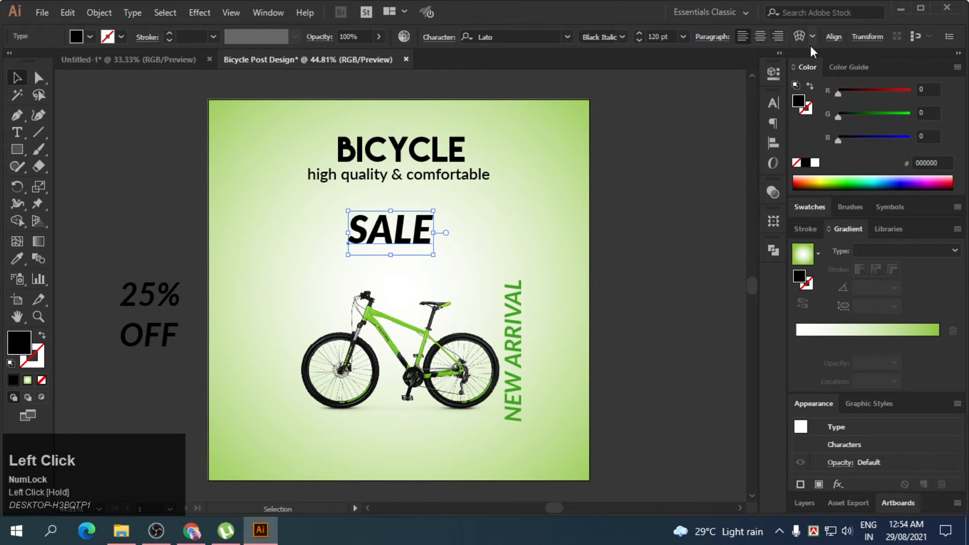
pyautogui.click(834, 37)
pyautogui.click(716, 75)
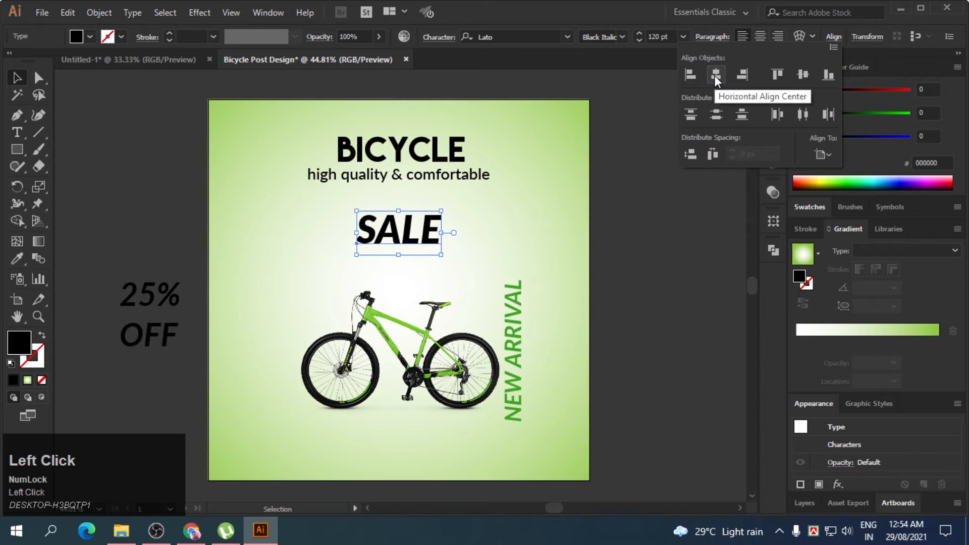
pyautogui.click(235, 304)
# Set only the digits "25" in the "25%" text to Lato Heavy Italic.
pyautogui.click(149, 302)
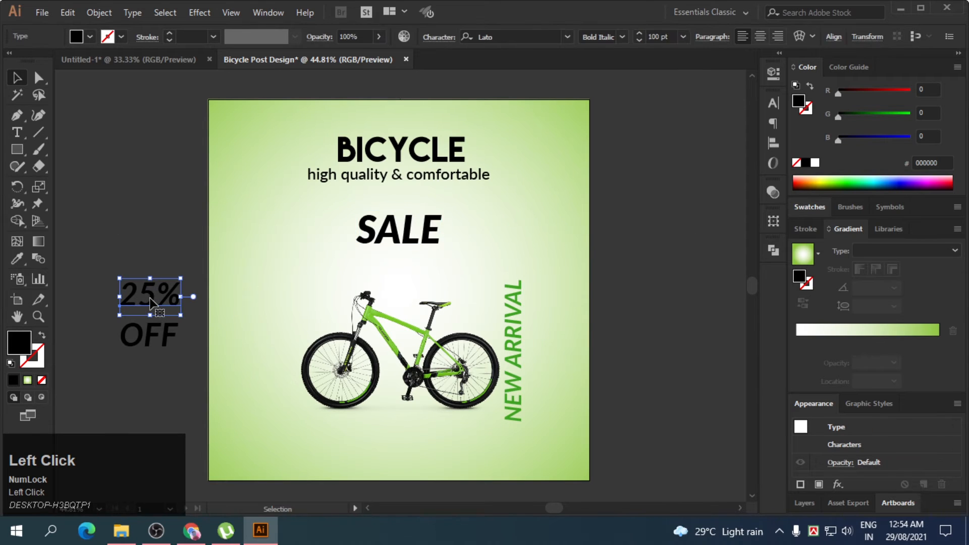
pyautogui.doubleClick(152, 303)
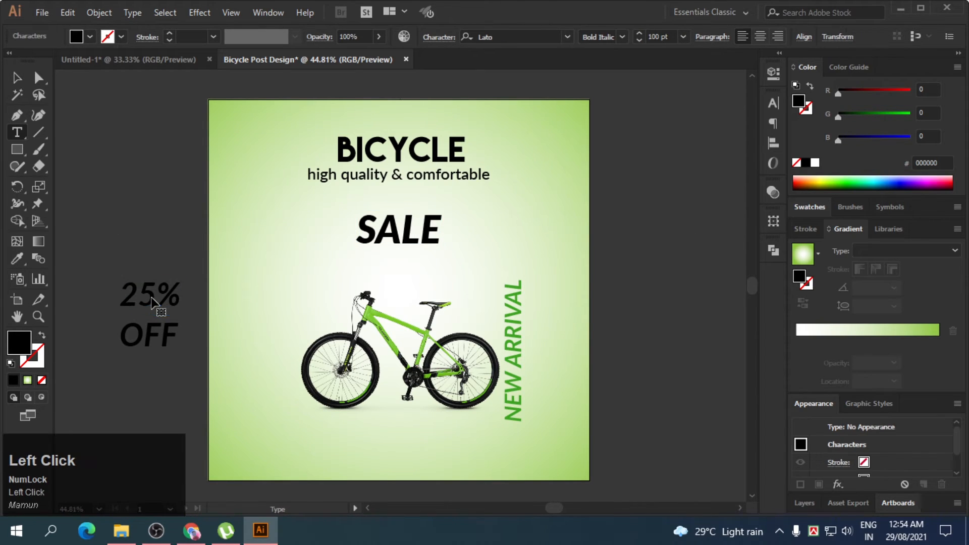
pyautogui.moveTo(132, 295); pyautogui.dragTo(120, 296)
pyautogui.click(683, 36)
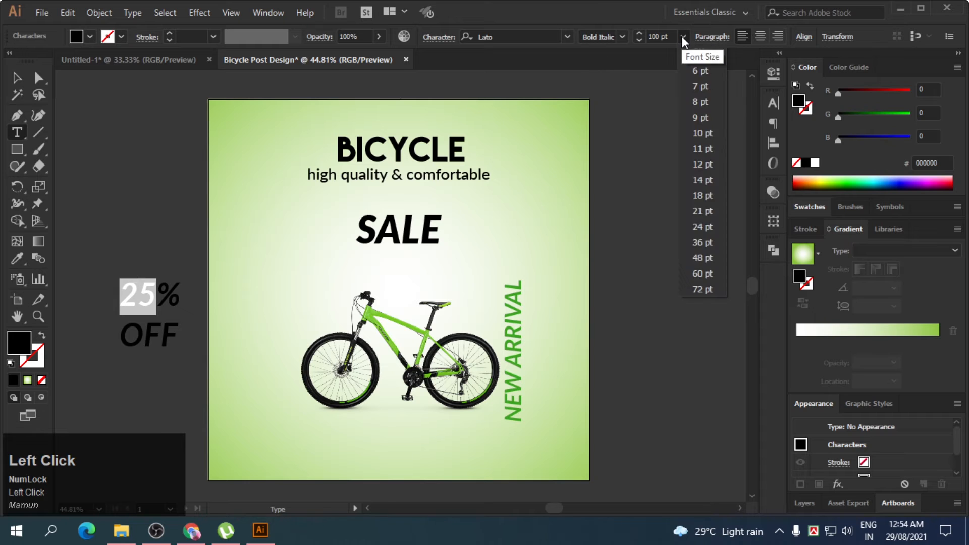
pyautogui.click(682, 36)
pyautogui.click(624, 36)
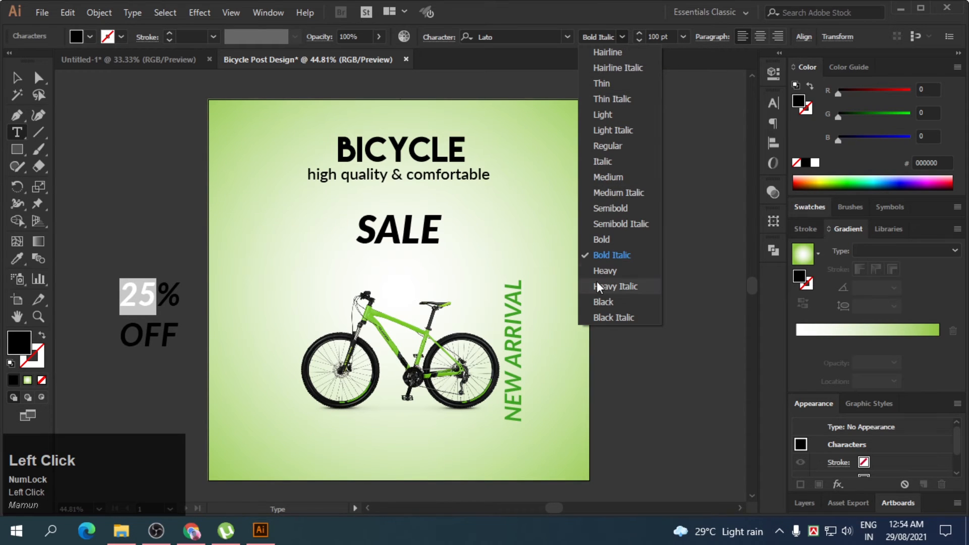
pyautogui.click(598, 271)
pyautogui.click(622, 36)
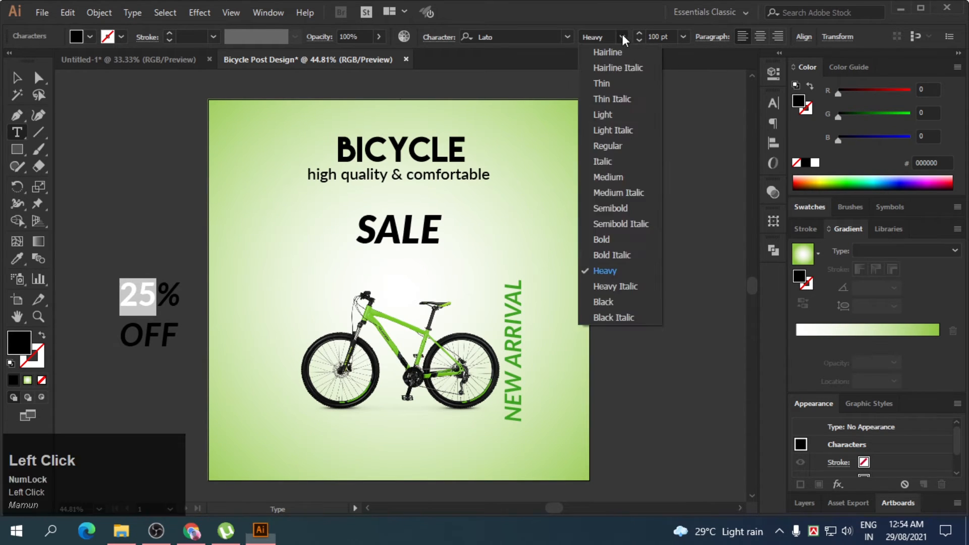
pyautogui.click(605, 298)
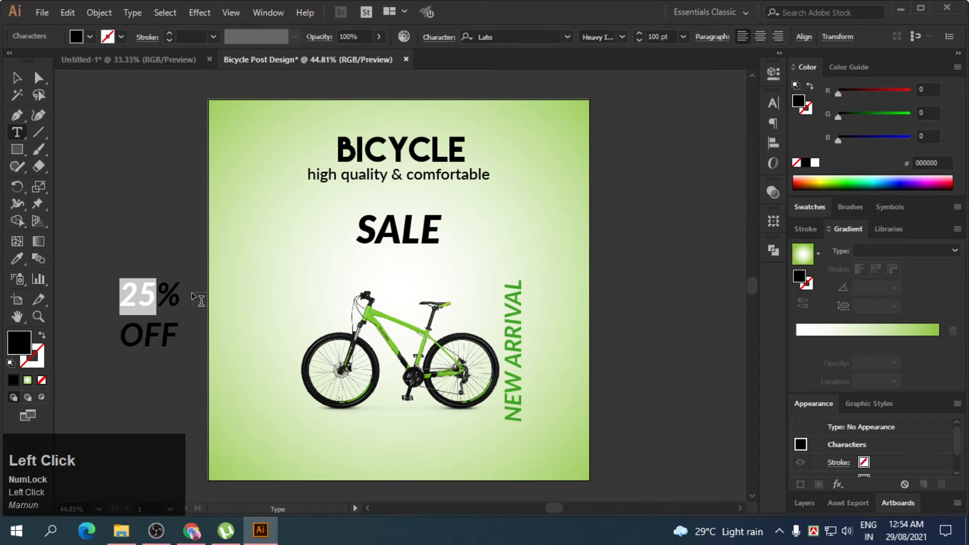
# Set only the percent sign in the "25%" text to 50 pt.
pyautogui.doubleClick(170, 301)
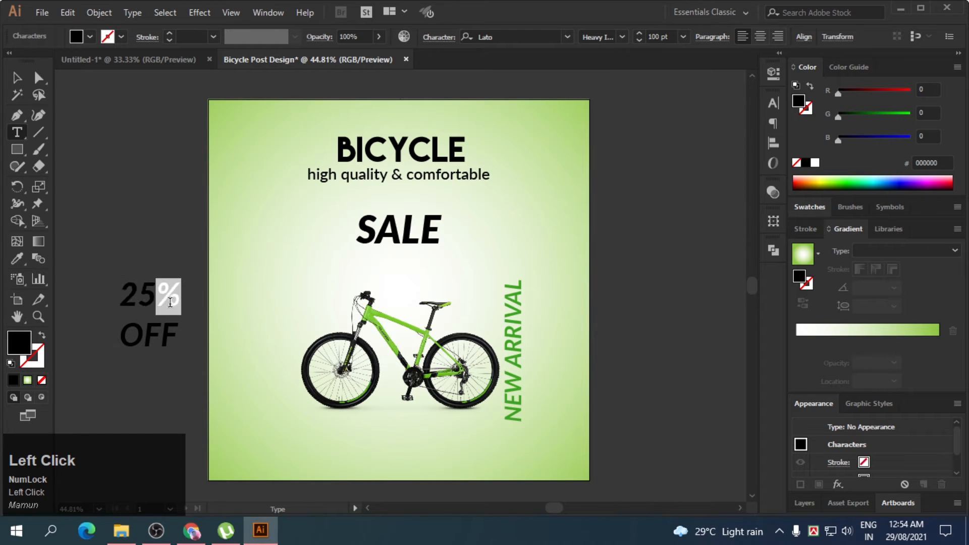
pyautogui.click(639, 41)
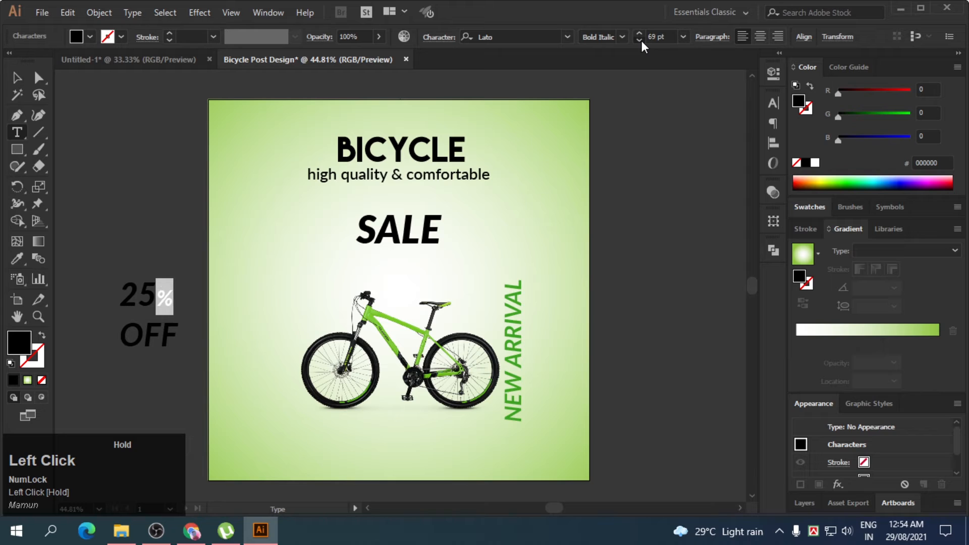
pyautogui.click(652, 37)
pyautogui.write('5')
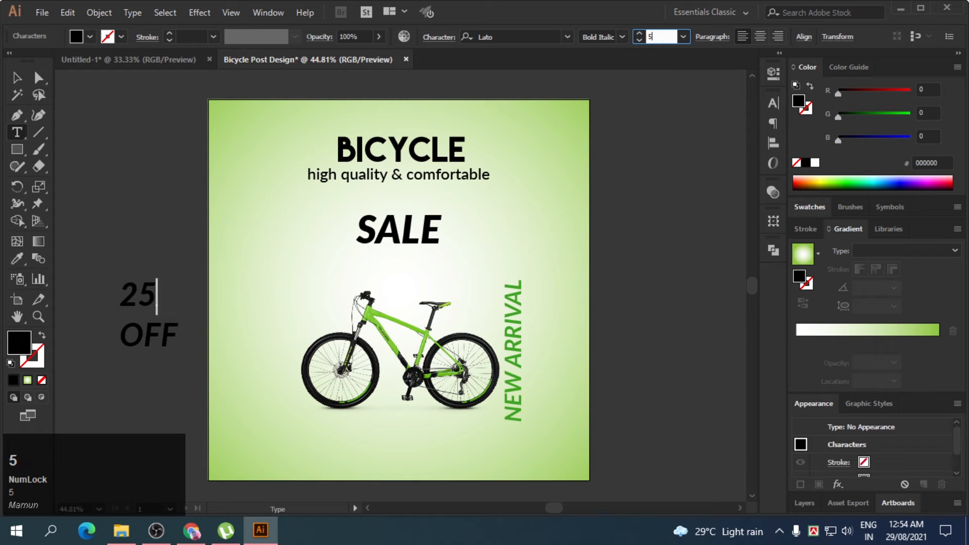
pyautogui.write('0')
pyautogui.press('Return')
pyautogui.click(17, 77)
pyautogui.click(96, 147)
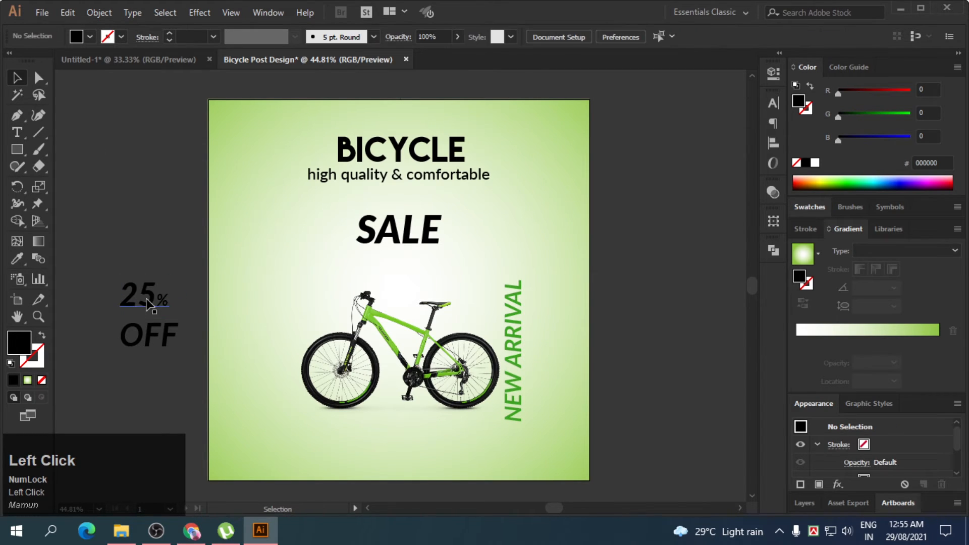
# Move the "25%" text directly below "SALE" and centre it horizontally on the artboard.
pyautogui.moveTo(147, 304); pyautogui.dragTo(404, 261)
pyautogui.click(833, 37)
pyautogui.click(739, 114)
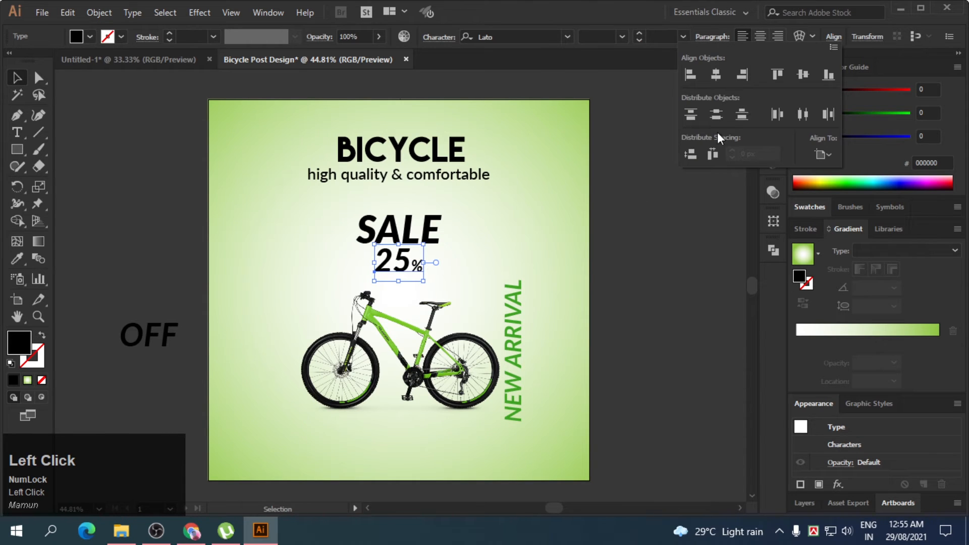
pyautogui.click(635, 212)
pyautogui.click(160, 245)
# Set only the digits "25" in the "25%" text to 80 pt.
pyautogui.click(150, 334)
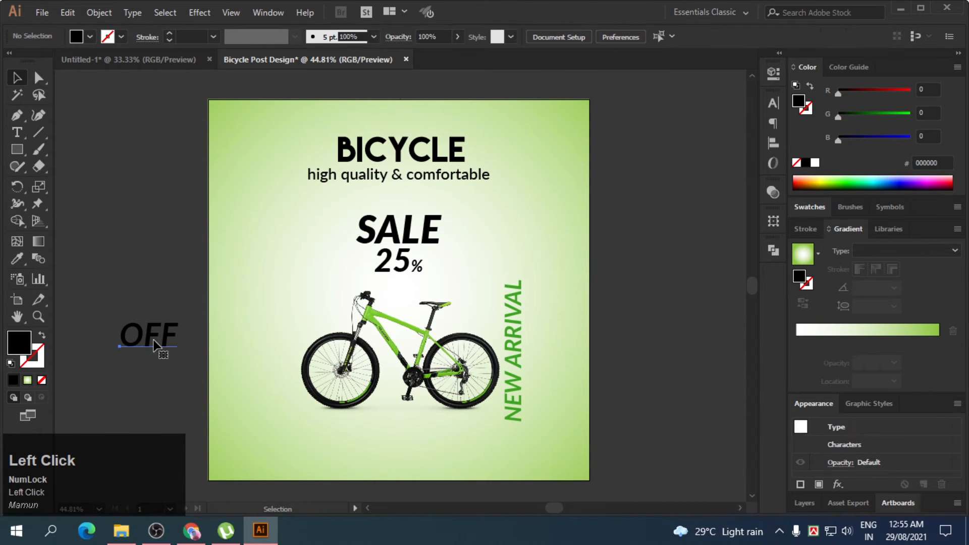
pyautogui.click(399, 241)
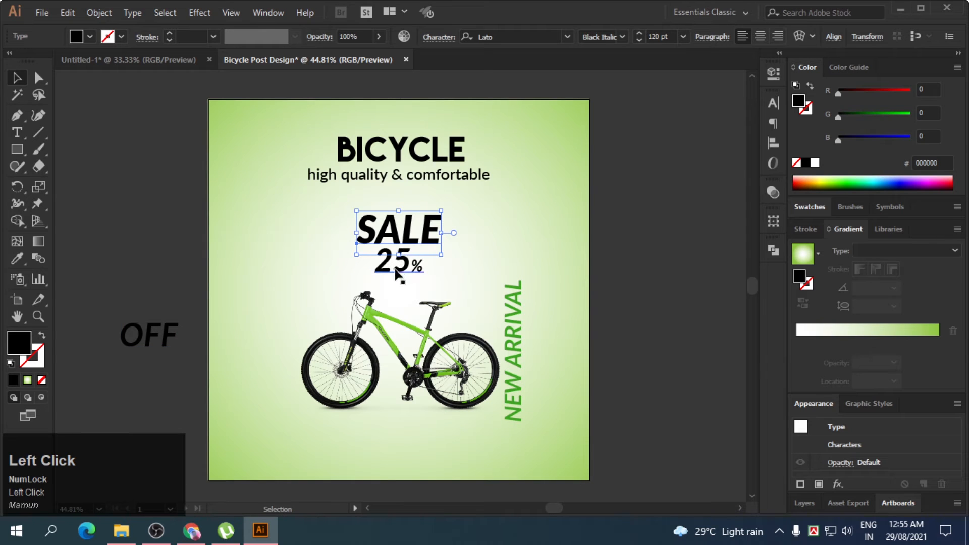
pyautogui.click(387, 272)
pyautogui.doubleClick(388, 270)
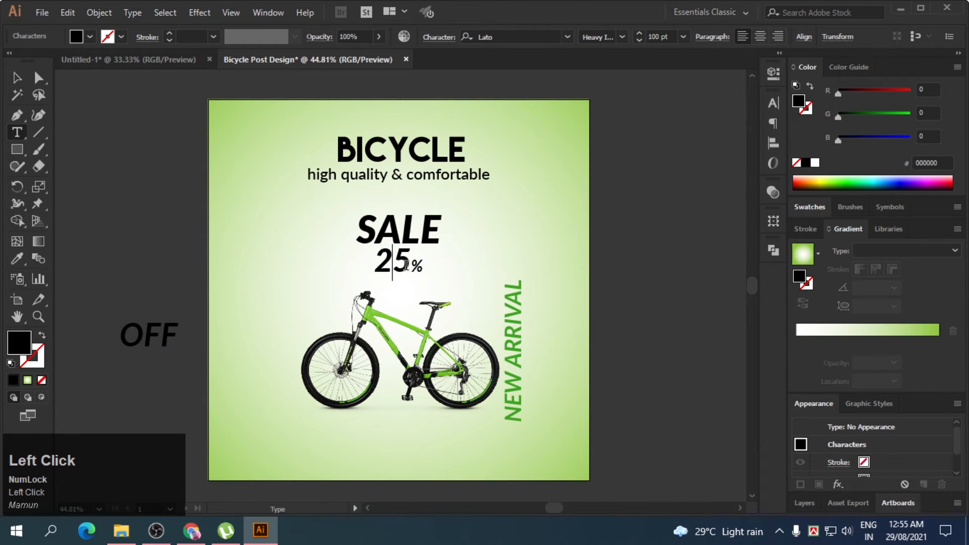
pyautogui.moveTo(406, 265); pyautogui.dragTo(377, 265)
pyautogui.moveTo(670, 37); pyautogui.dragTo(635, 41)
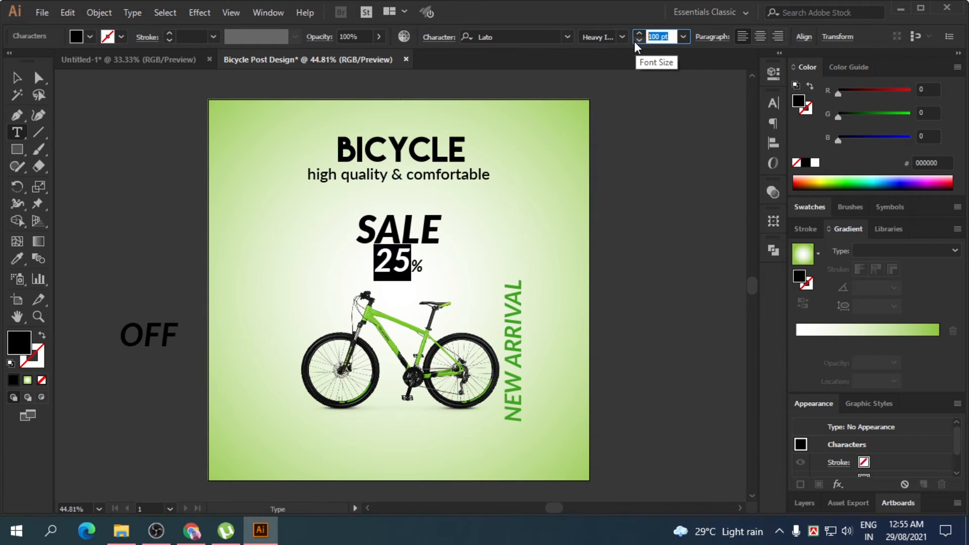
pyautogui.write('80')
pyautogui.click(17, 77)
pyautogui.click(181, 309)
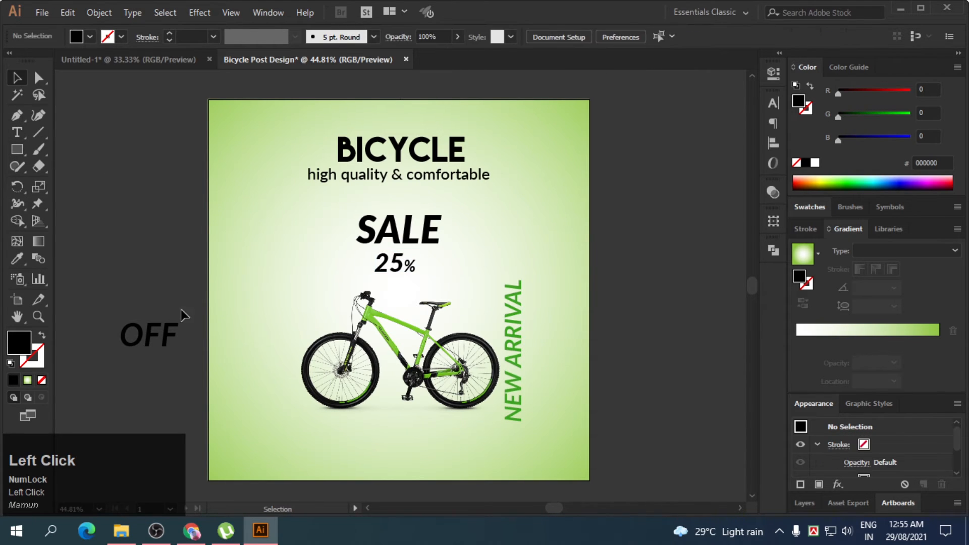
# Set the "OFF" text to 60 pt and place it directly below the "25%" text.
pyautogui.click(149, 335)
pyautogui.doubleClick(148, 335)
pyautogui.doubleClick(148, 334)
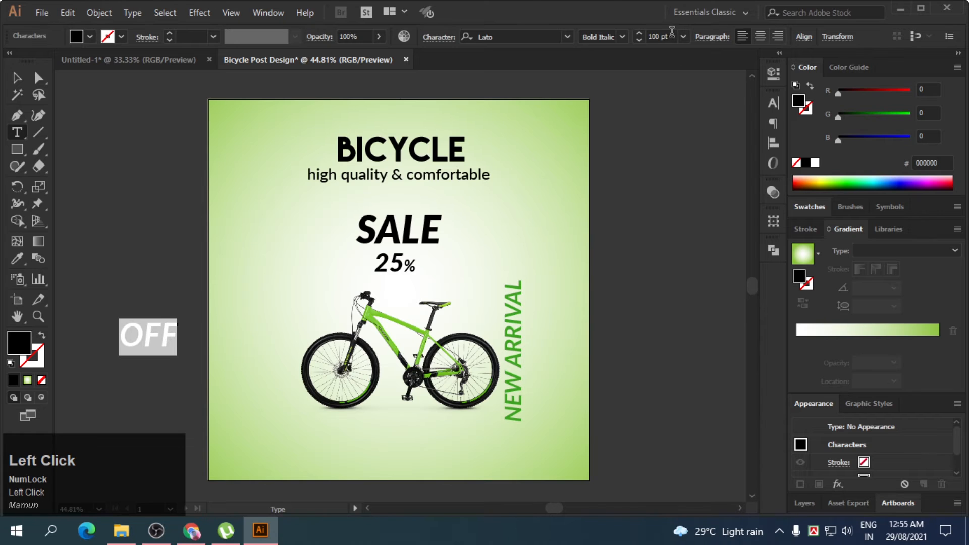
pyautogui.moveTo(672, 31); pyautogui.dragTo(625, 53)
pyautogui.write('60')
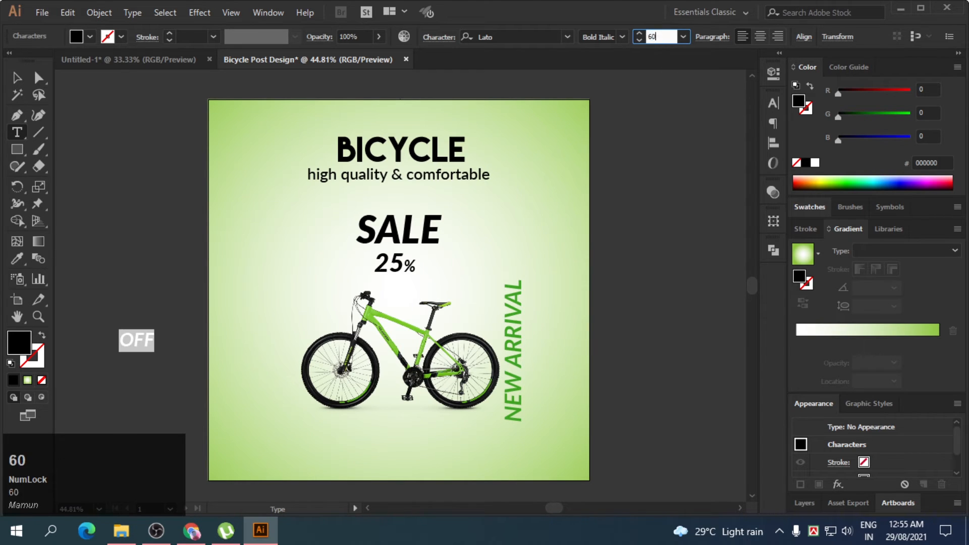
pyautogui.press('Return')
pyautogui.click(16, 78)
pyautogui.click(139, 354)
pyautogui.moveTo(136, 346); pyautogui.dragTo(392, 286)
# Replace the word "OFF" with "DISCOUNT" and reduce its size to 25 pt.
pyautogui.doubleClick(392, 284)
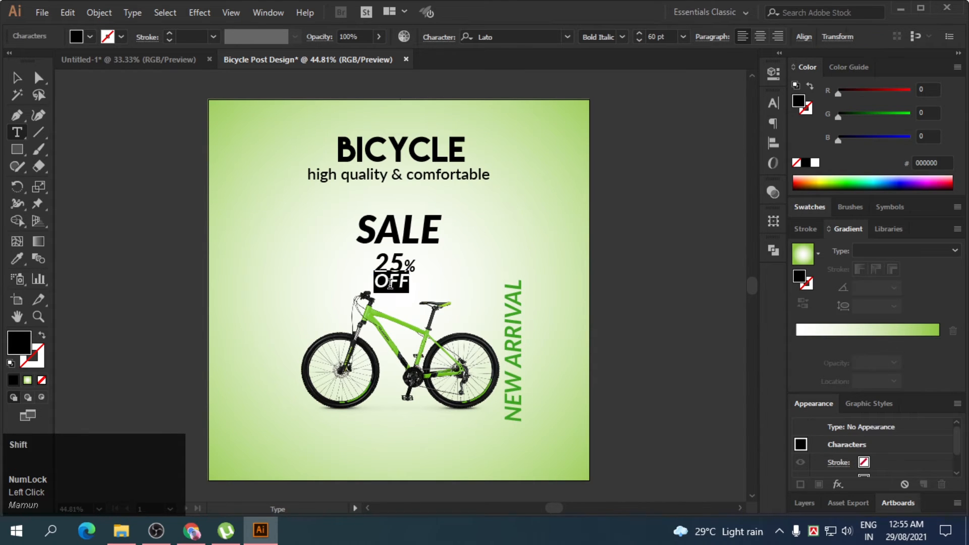
pyautogui.write('DISCOU')
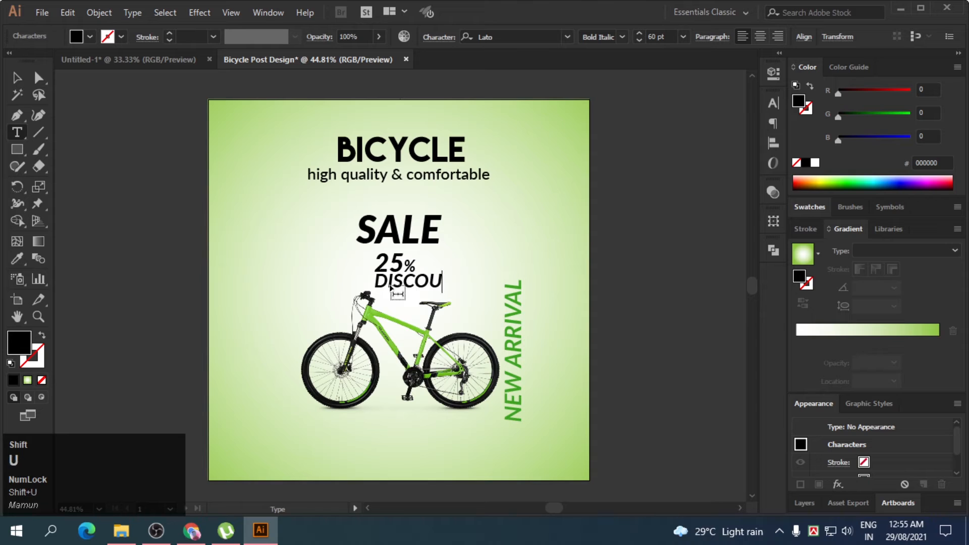
pyautogui.write('NT')
pyautogui.moveTo(464, 279); pyautogui.dragTo(516, 115)
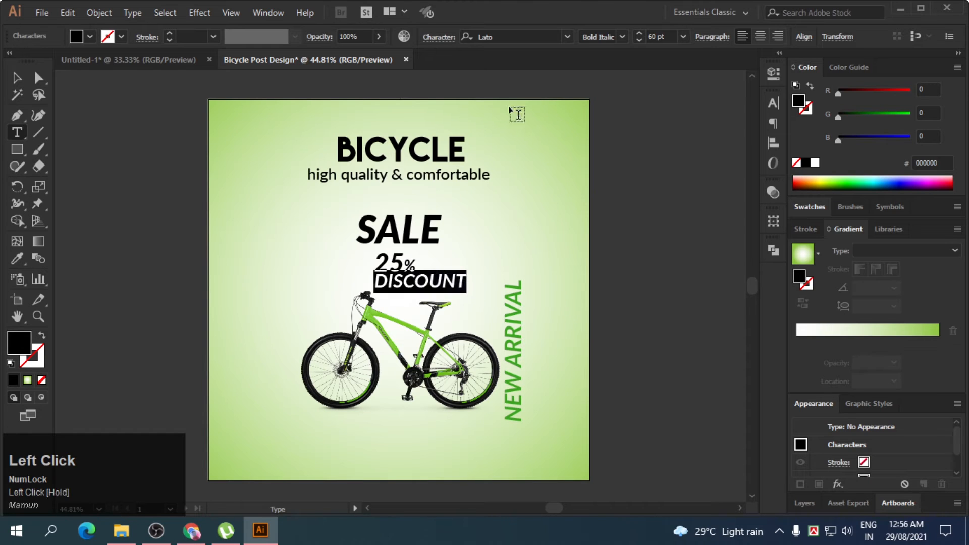
pyautogui.click(639, 40)
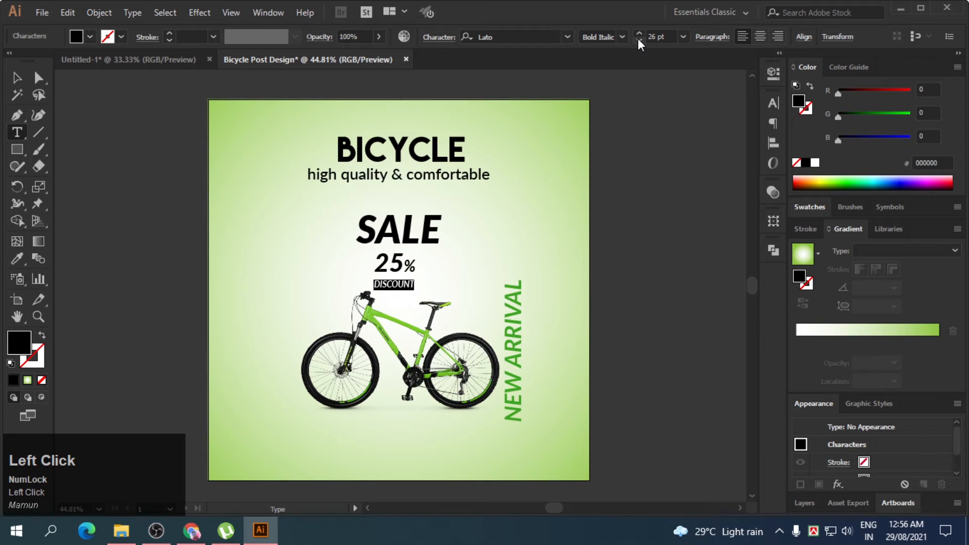
pyautogui.press('Escape')
pyautogui.click(398, 310)
pyautogui.click(180, 301)
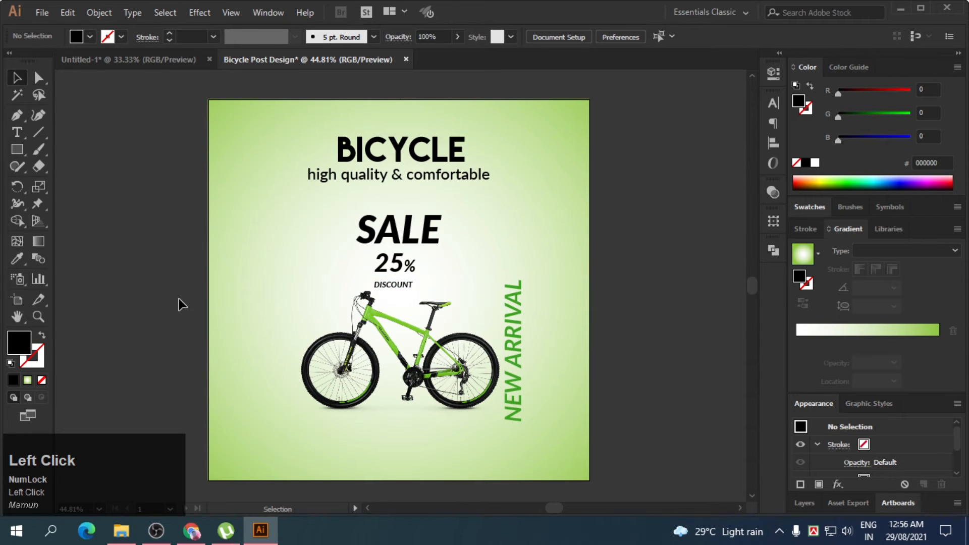
# Nudge the "DISCOUNT" text up so it sits close beneath "25%".
pyautogui.hotkey('ctrl', '=')
pyautogui.click(398, 283)
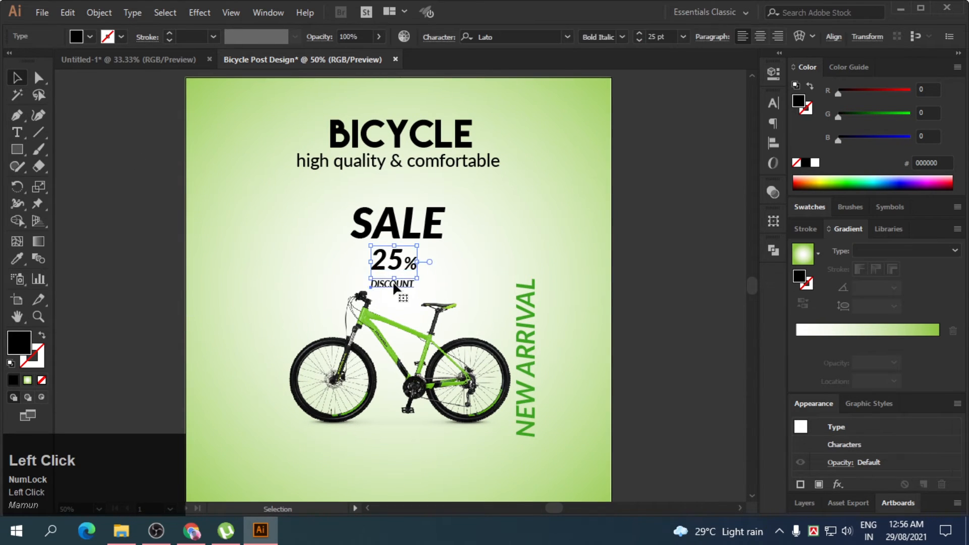
pyautogui.hotkey('shift', 'Up')
pyautogui.hotkey('shift', 'Up')
pyautogui.hotkey('shift', 'Up')
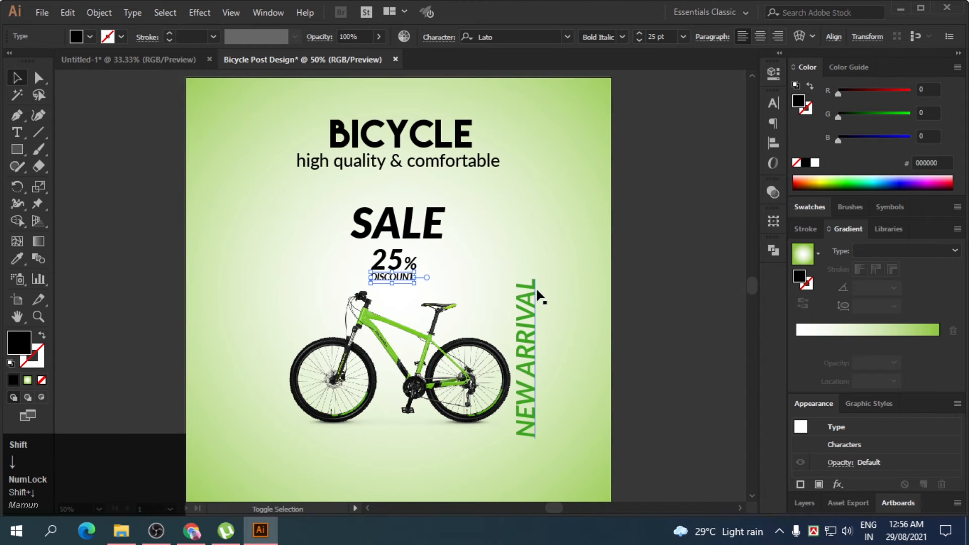
pyautogui.click(472, 238)
pyautogui.click(401, 265)
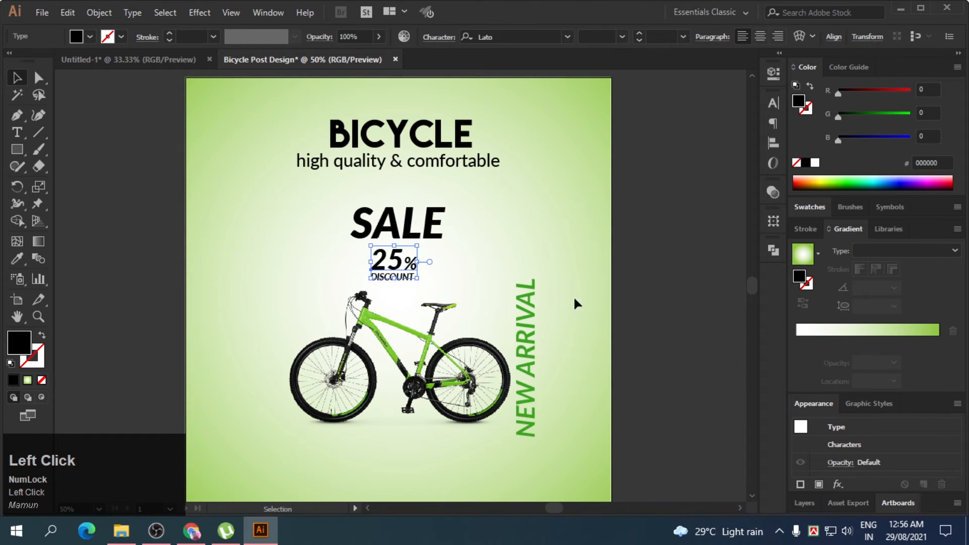
# Nudge the "DISCOUNT" text slightly left and enlarge it proportionally to nearly the width of "25%".
pyautogui.hotkey('ctrl', '=')
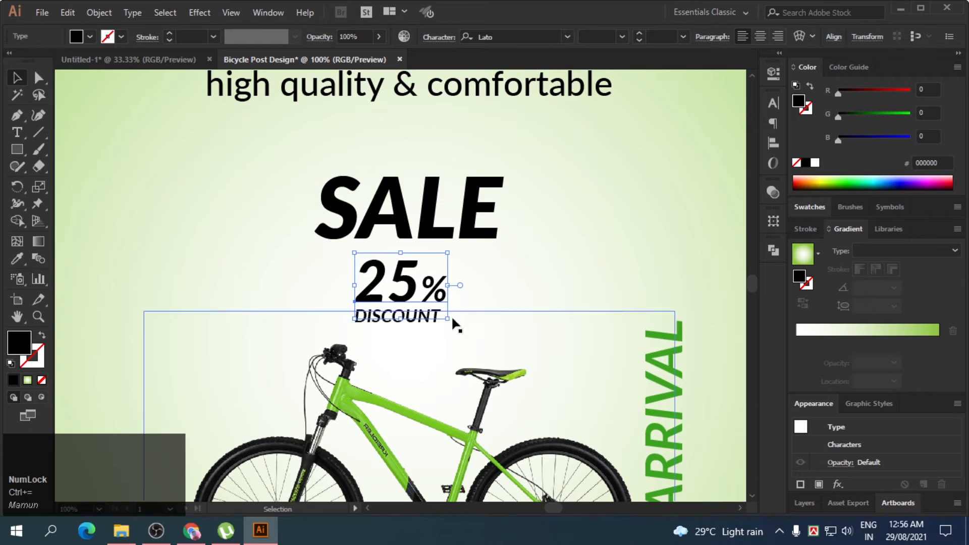
pyautogui.click(407, 352)
pyautogui.click(385, 324)
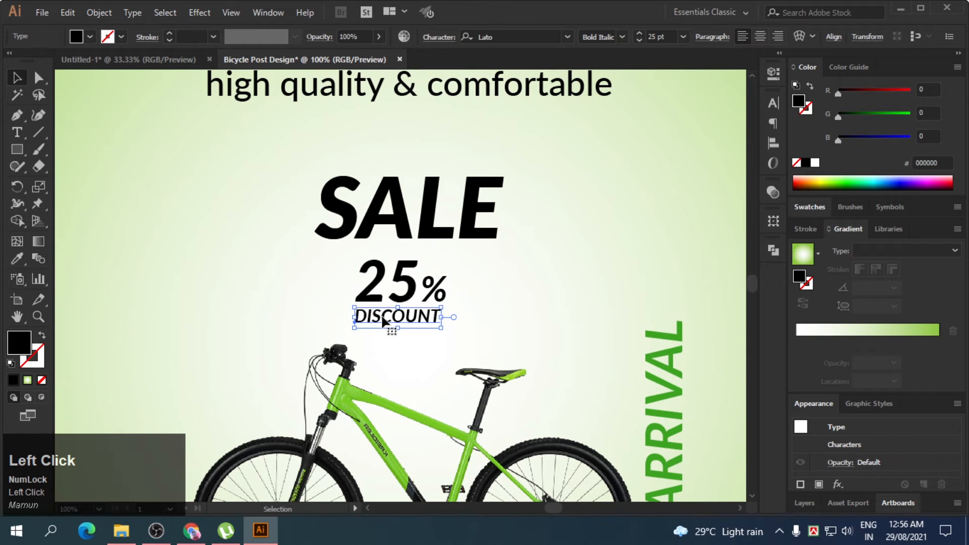
pyautogui.press('Left')
pyautogui.press('Left')
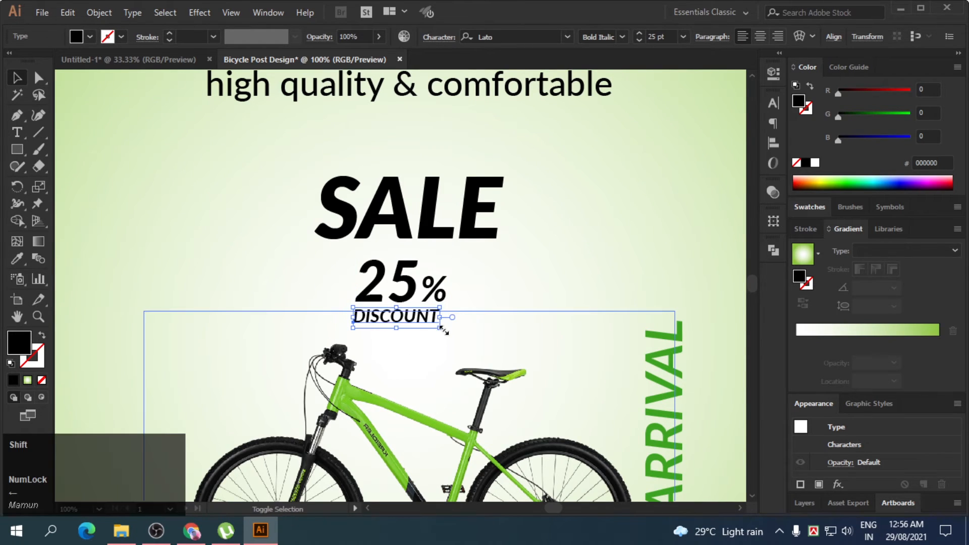
pyautogui.moveTo(439, 328); pyautogui.dragTo(446, 332)
pyautogui.click(250, 253)
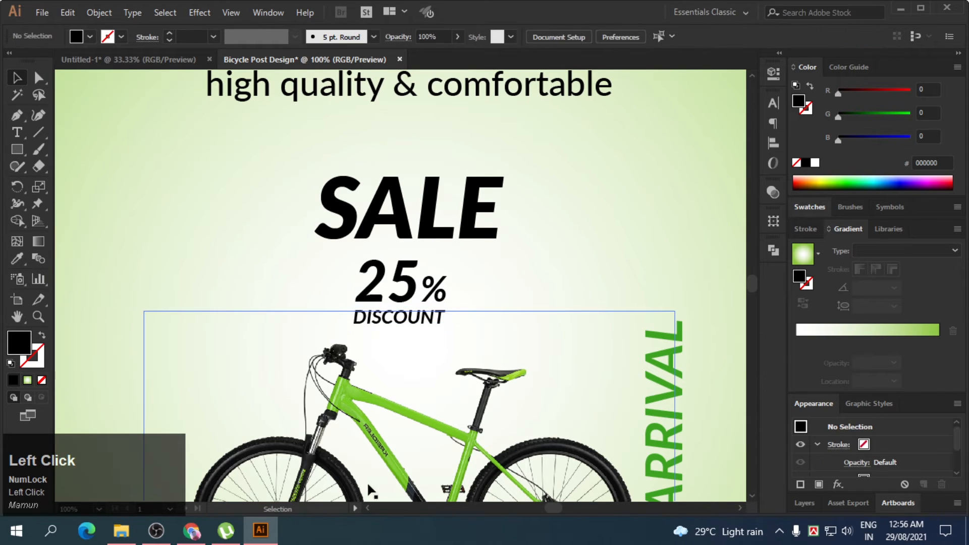
# Lock the bicycle image so it cannot be selected with the texts.
pyautogui.click(378, 452)
pyautogui.hotkey('ctrl', '2')
pyautogui.click(192, 258)
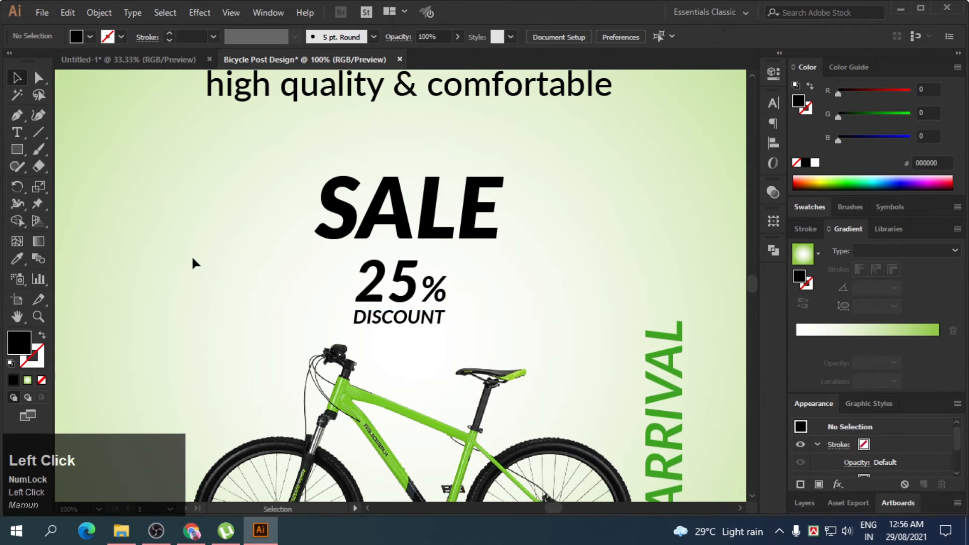
# Group the "25%" and "DISCOUNT" texts and nudge the group up closer to "SALE".
pyautogui.moveTo(460, 339); pyautogui.dragTo(379, 296)
pyautogui.hotkey('ctrl', 'g')
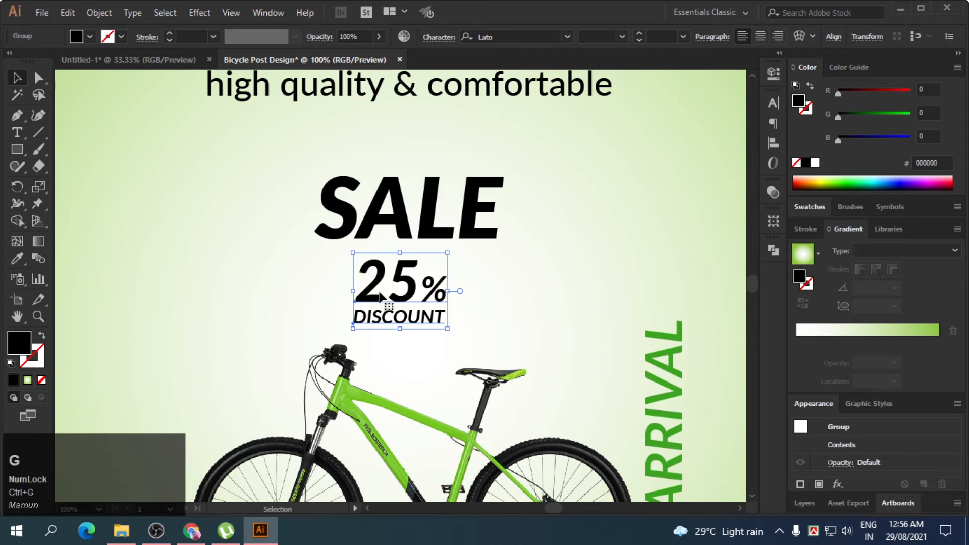
pyautogui.hotkey('shift', 'Up')
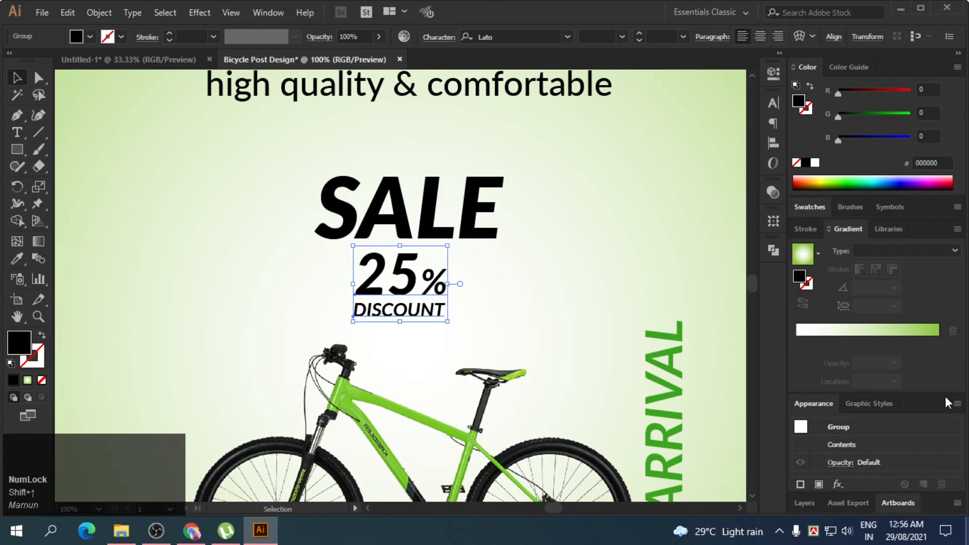
# Recolour the "25% DISCOUNT" group with dark grey sampled from the bicycle, fine-tuning red and blue to a dark olive tone.
pyautogui.moveTo(843, 140)
pyautogui.mouseDown()
pyautogui.moveTo(876, 141)
pyautogui.moveTo(847, 142)
pyautogui.mouseUp()
pyautogui.click(17, 258)
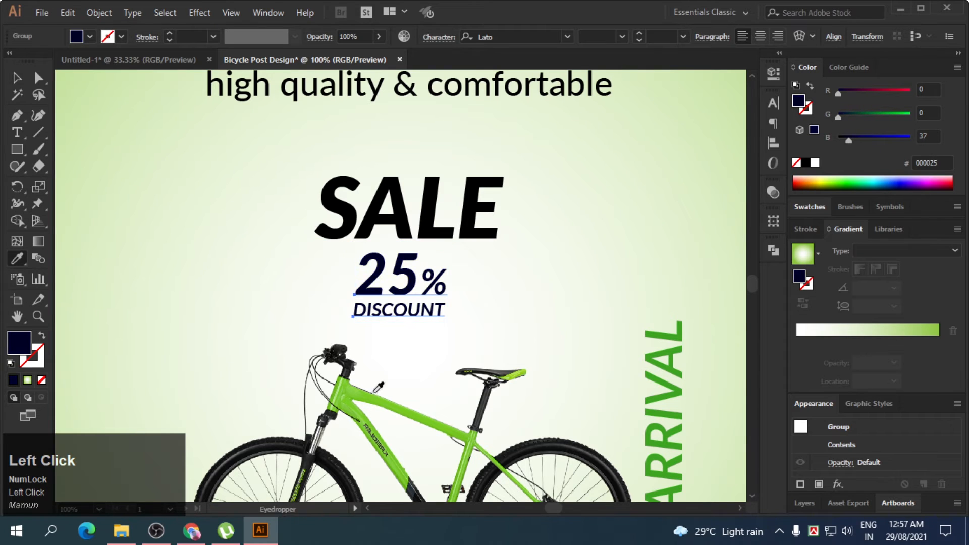
pyautogui.click(346, 371)
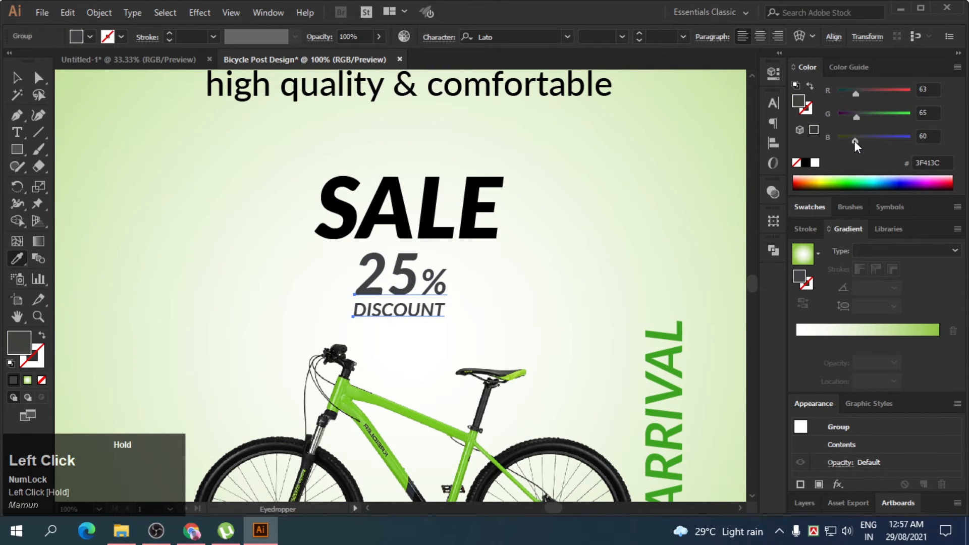
pyautogui.moveTo(856, 96); pyautogui.dragTo(854, 92)
pyautogui.moveTo(853, 140); pyautogui.dragTo(849, 139)
pyautogui.click(17, 77)
pyautogui.click(262, 191)
pyautogui.click(381, 223)
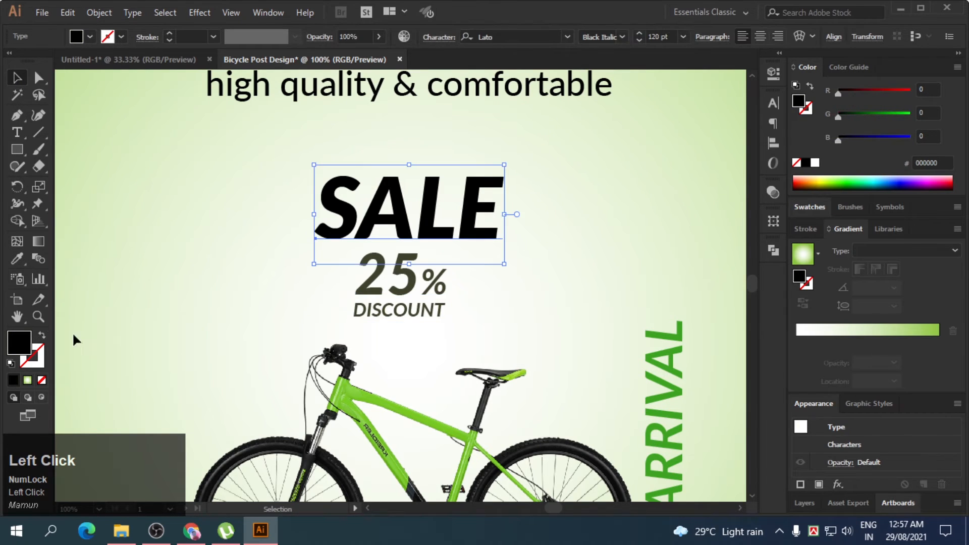
pyautogui.click(19, 258)
pyautogui.click(17, 77)
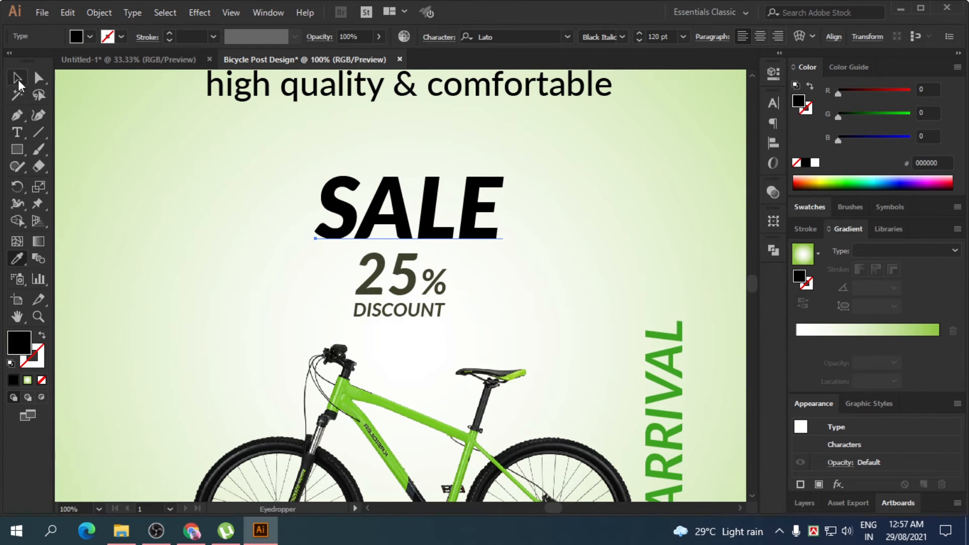
pyautogui.click(133, 223)
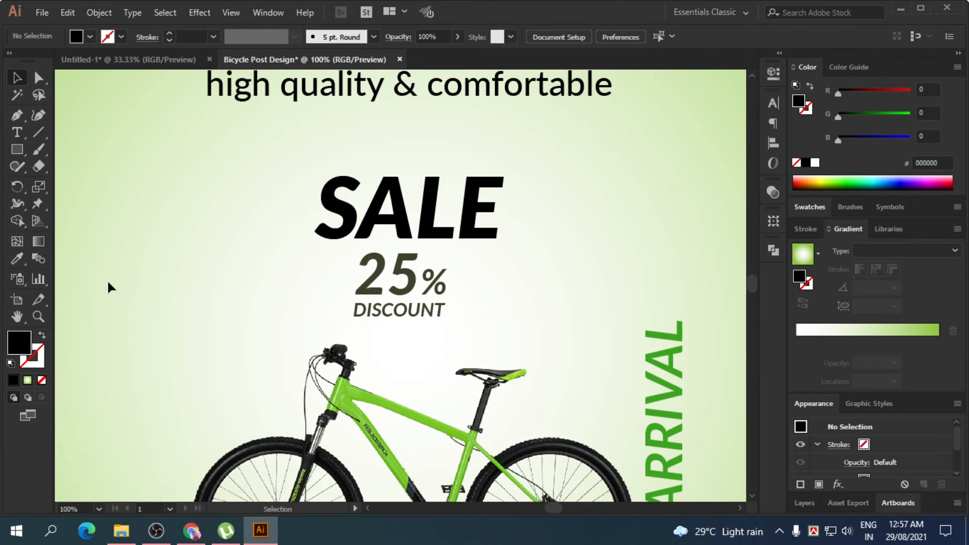
pyautogui.click(367, 225)
pyautogui.click(232, 260)
# Recolour the "SALE" text with the green 3CA421 copied from the "NEW ARRIVAL" text.
pyautogui.hotkey('ctrl', '-')
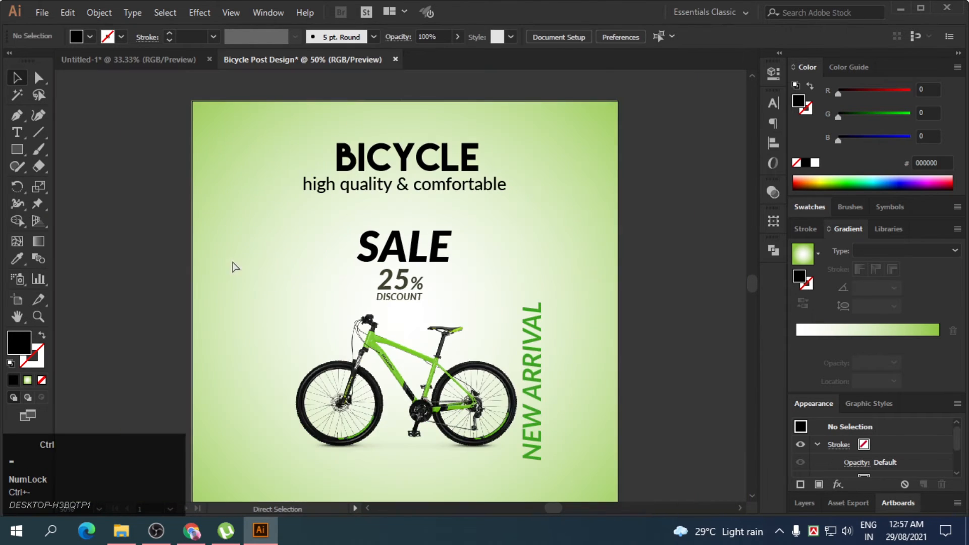
pyautogui.scroll(-1, 219, 246)
pyautogui.click(13, 152)
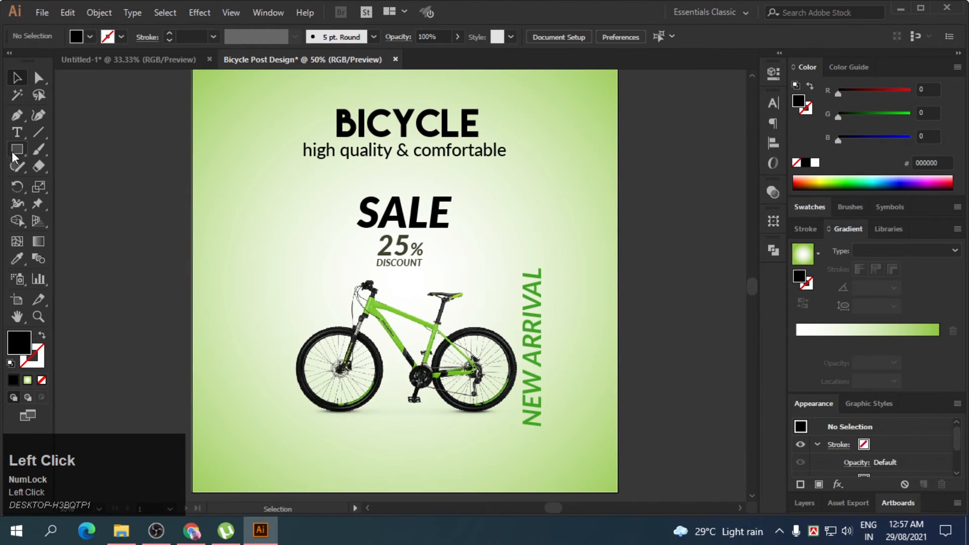
pyautogui.click(531, 304)
pyautogui.doubleClick(20, 345)
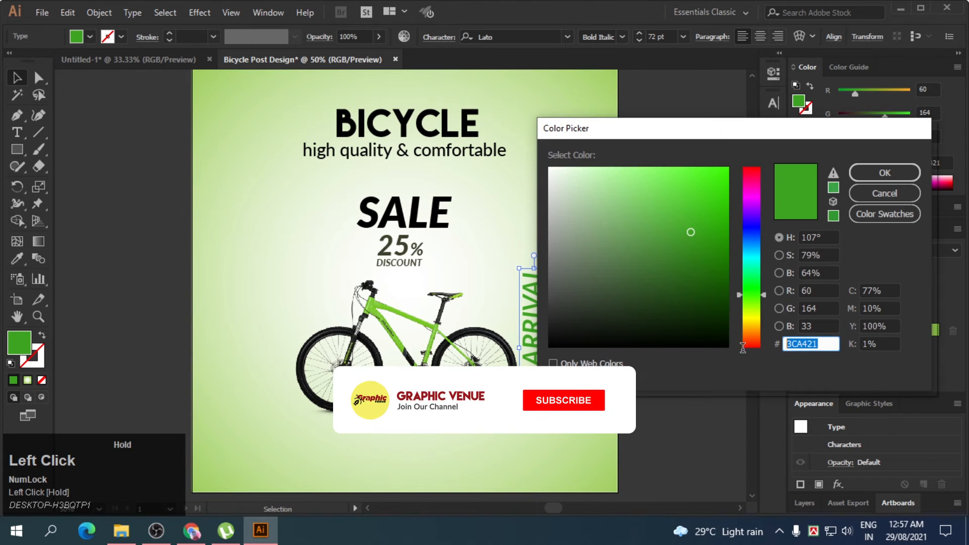
pyautogui.hotkey('ctrl', 'c')
pyautogui.click(884, 172)
pyautogui.click(401, 225)
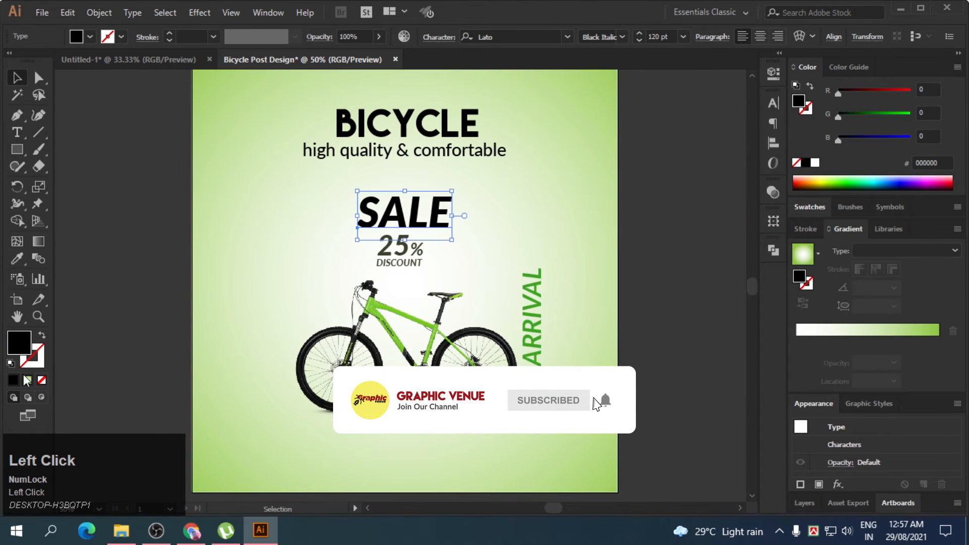
pyautogui.doubleClick(18, 344)
pyautogui.hotkey('ctrl', 'v')
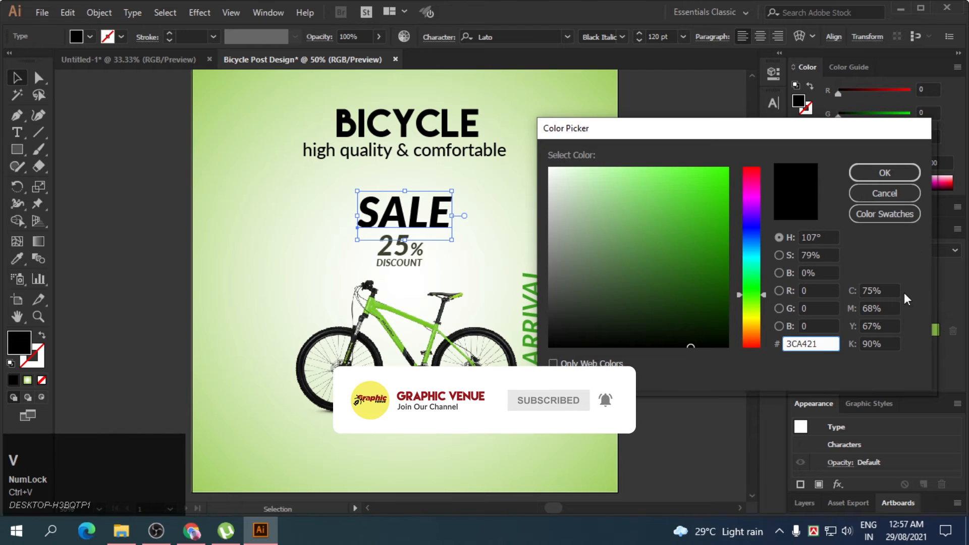
pyautogui.click(884, 173)
pyautogui.click(89, 176)
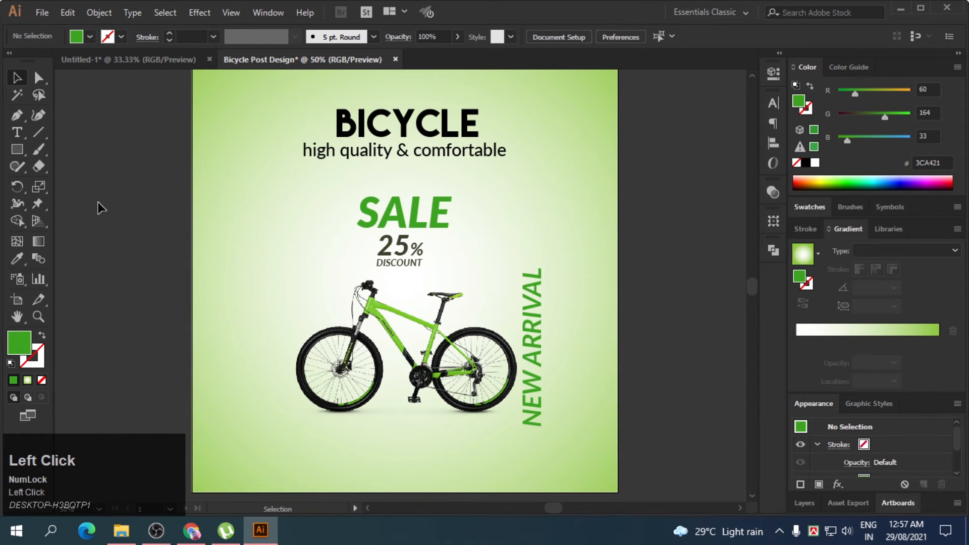
# Enlarge the "SALE" text slightly and proportionally about its centre.
pyautogui.click(440, 216)
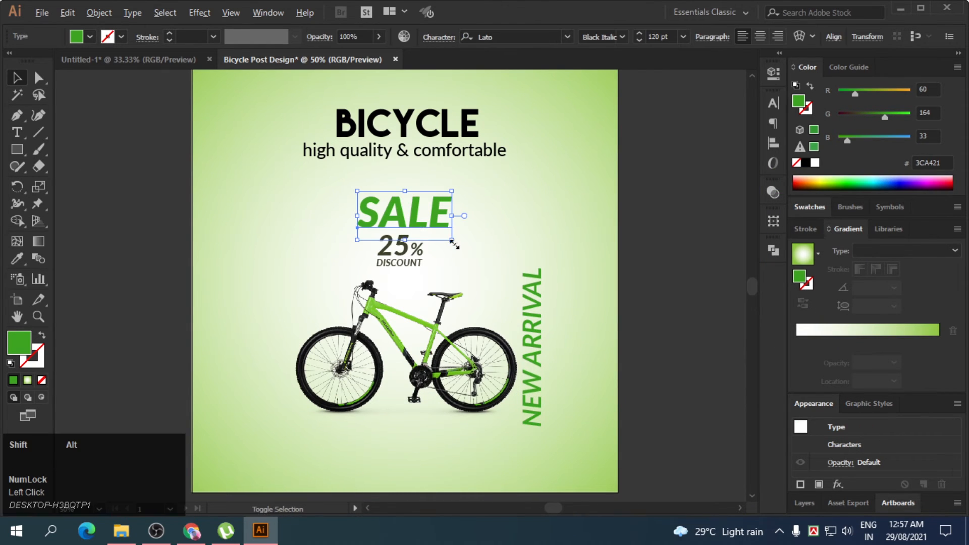
pyautogui.moveTo(451, 240); pyautogui.dragTo(462, 254)
pyautogui.click(485, 281)
pyautogui.click(407, 227)
pyautogui.click(358, 258)
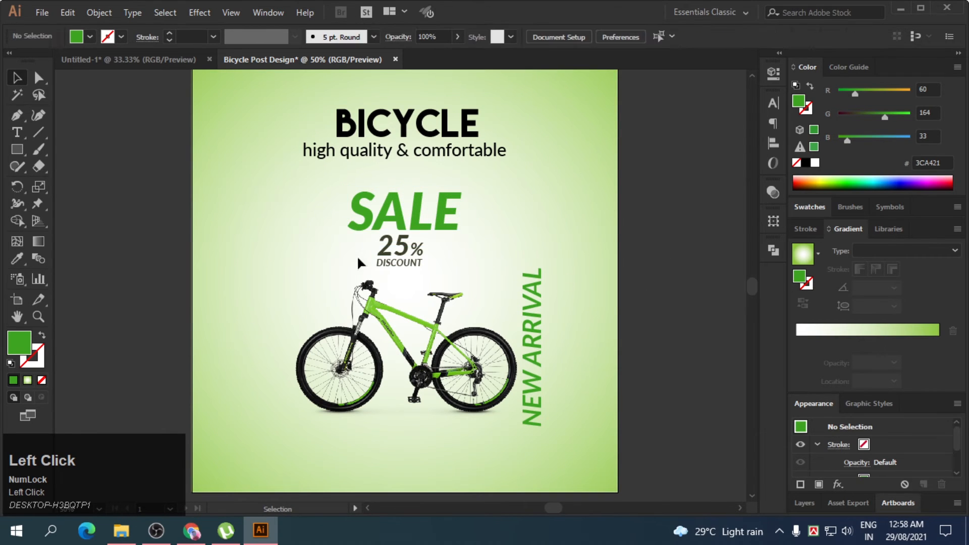
# Move "SALE" and the "25% DISCOUNT" group together straight up, closer to the "high quality & comfortable" tagline.
pyautogui.click(394, 259)
pyautogui.keyDown('shift'); pyautogui.click(402, 221); pyautogui.keyUp('shift')
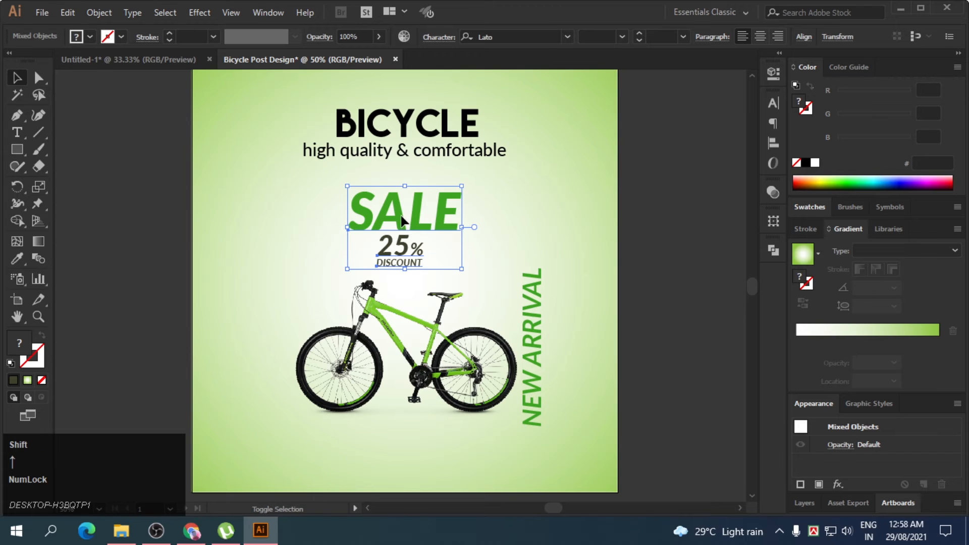
pyautogui.hotkey('shift', 'Up')
pyautogui.hotkey('shift', 'Up')
pyautogui.hotkey('shift', 'Up')
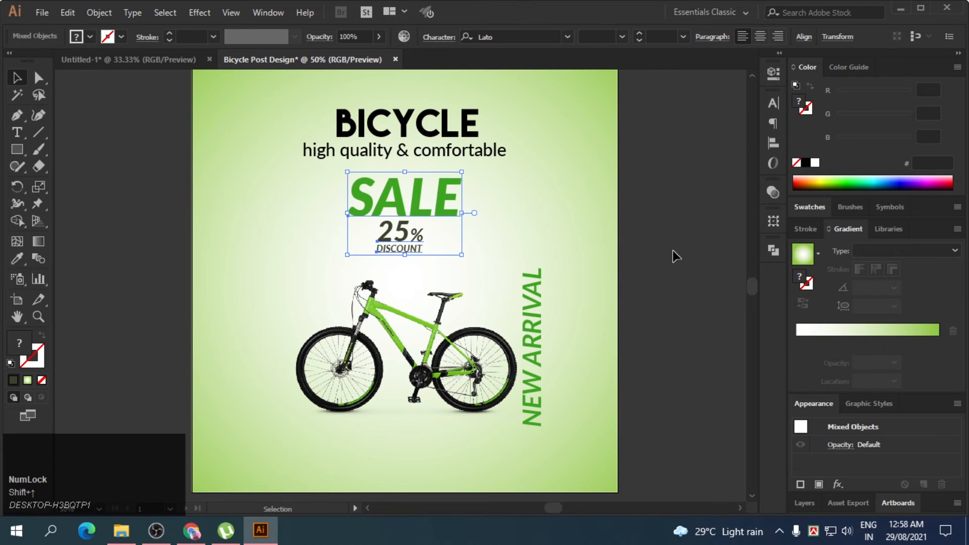
pyautogui.click(673, 249)
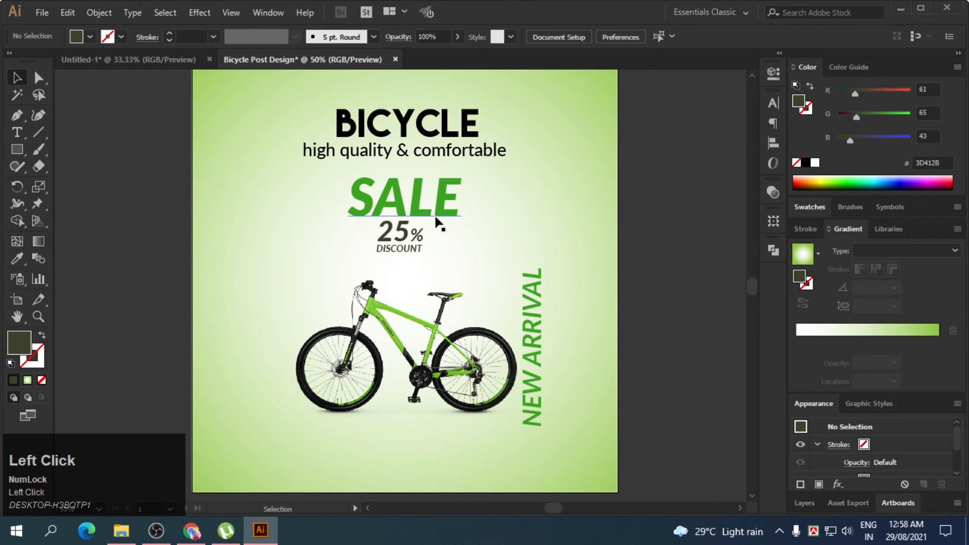
# Ungroup the "25%" and "DISCOUNT" texts.
pyautogui.click(403, 231)
pyautogui.rightClick(397, 238)
pyautogui.click(439, 354)
pyautogui.click(422, 245)
# Recolour the "high quality & comfortable" tagline with the dark olive 3D412B copied from the "25%" text.
pyautogui.click(400, 237)
pyautogui.doubleClick(20, 343)
pyautogui.hotkey('ctrl', 'c')
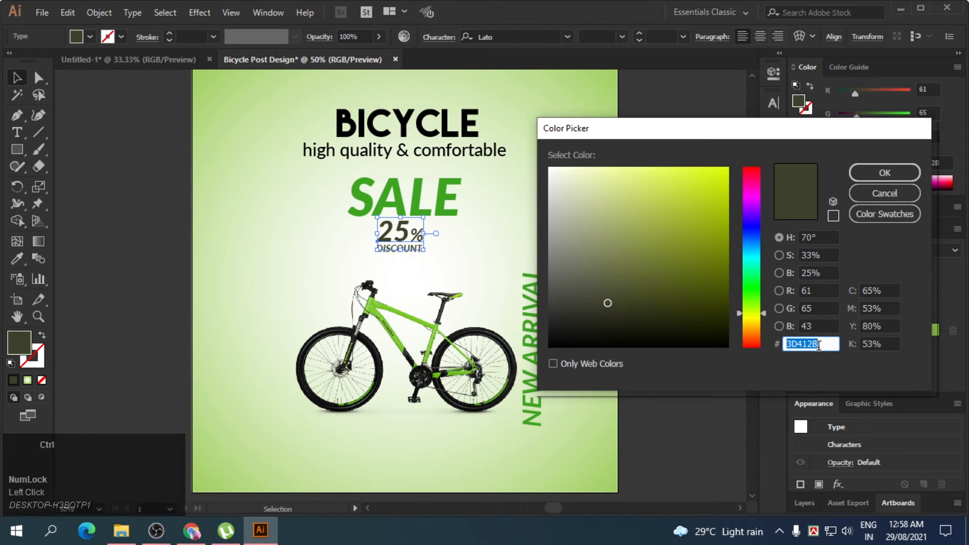
pyautogui.click(862, 168)
pyautogui.click(442, 157)
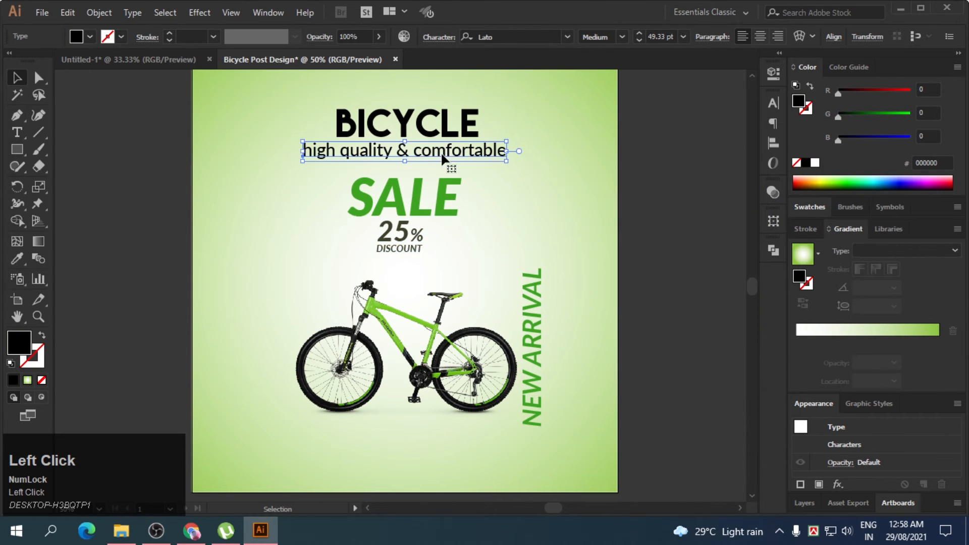
pyautogui.doubleClick(31, 345)
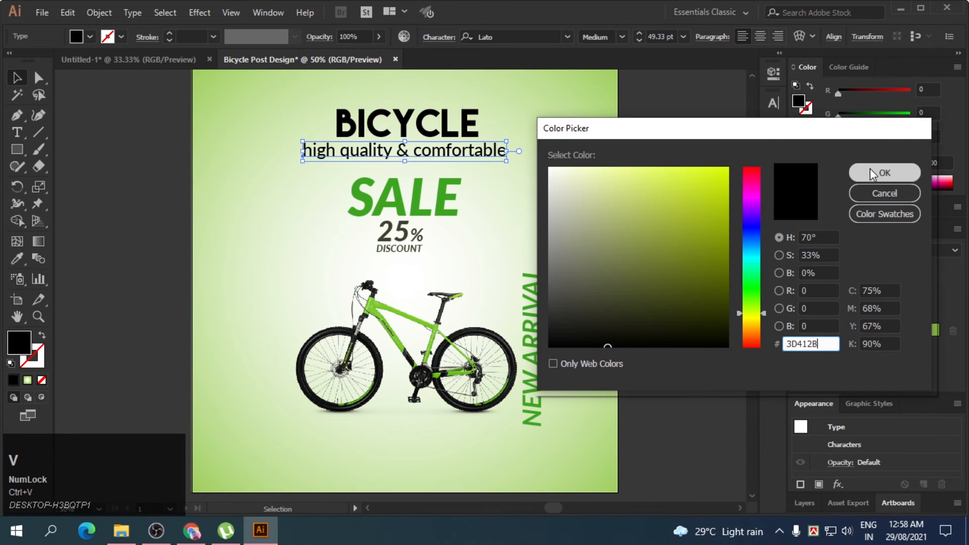
pyautogui.click(870, 168)
pyautogui.click(78, 166)
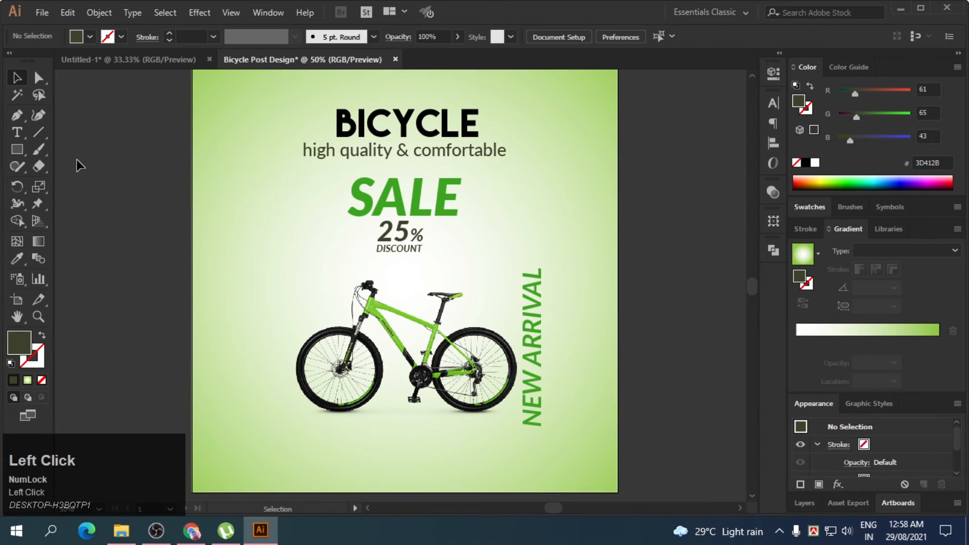
# Recolour the "BICYCLE" headline with the same dark olive 3D412B.
pyautogui.click(371, 135)
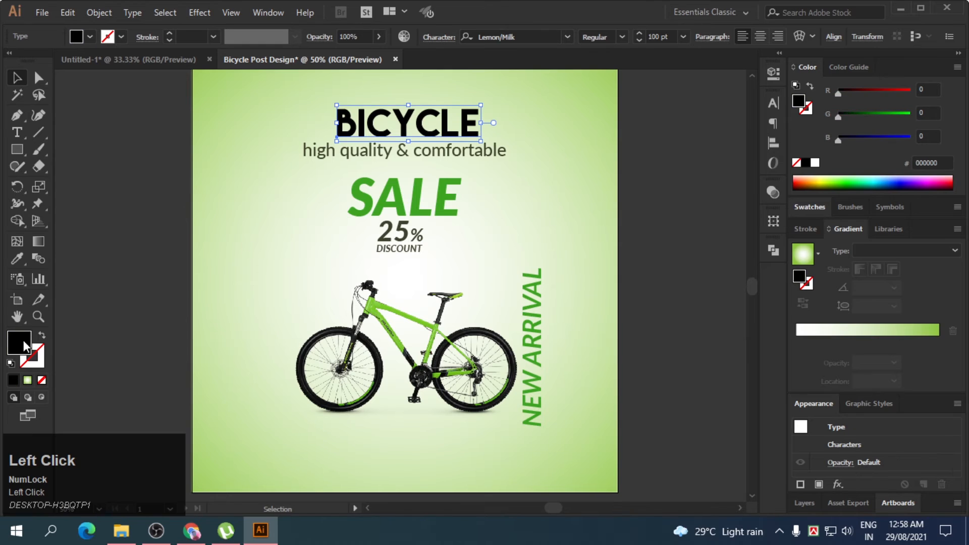
pyautogui.doubleClick(19, 343)
pyautogui.hotkey('ctrl', 'v')
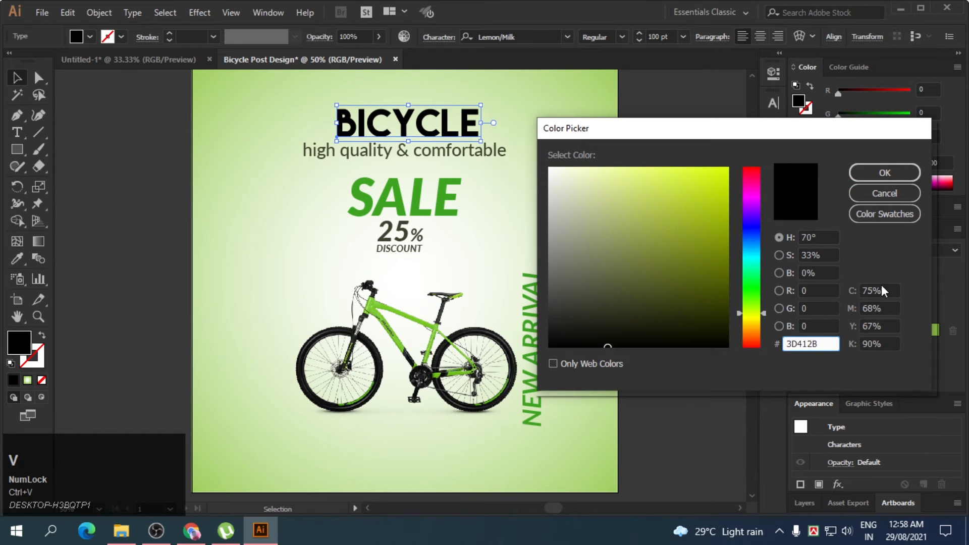
pyautogui.click(865, 174)
pyautogui.click(119, 206)
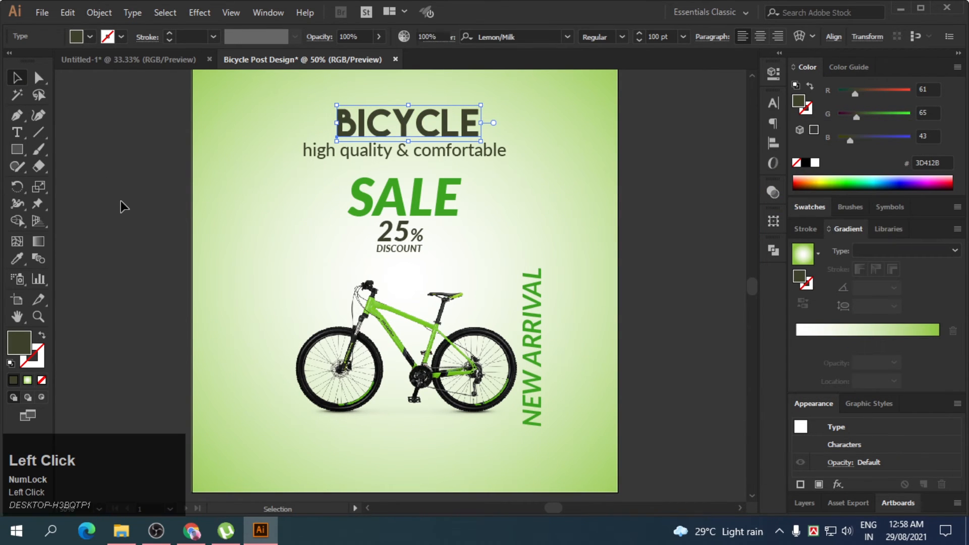
# Reduce the font size of the "high quality & comfortable" tagline to 40 pt.
pyautogui.click(407, 154)
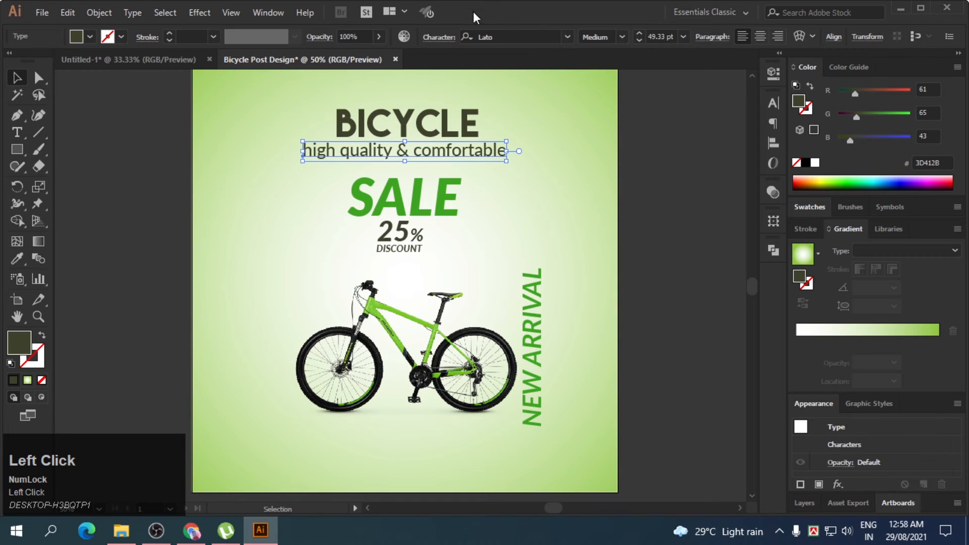
pyautogui.click(639, 40)
pyautogui.click(639, 40)
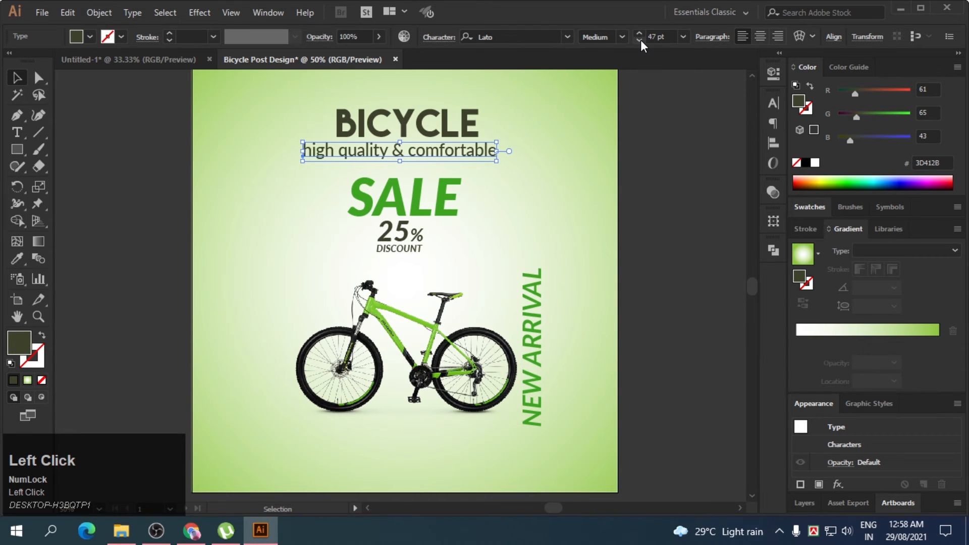
pyautogui.click(638, 40)
pyautogui.click(639, 40)
pyautogui.click(639, 40)
pyautogui.click(639, 40)
pyautogui.click(639, 41)
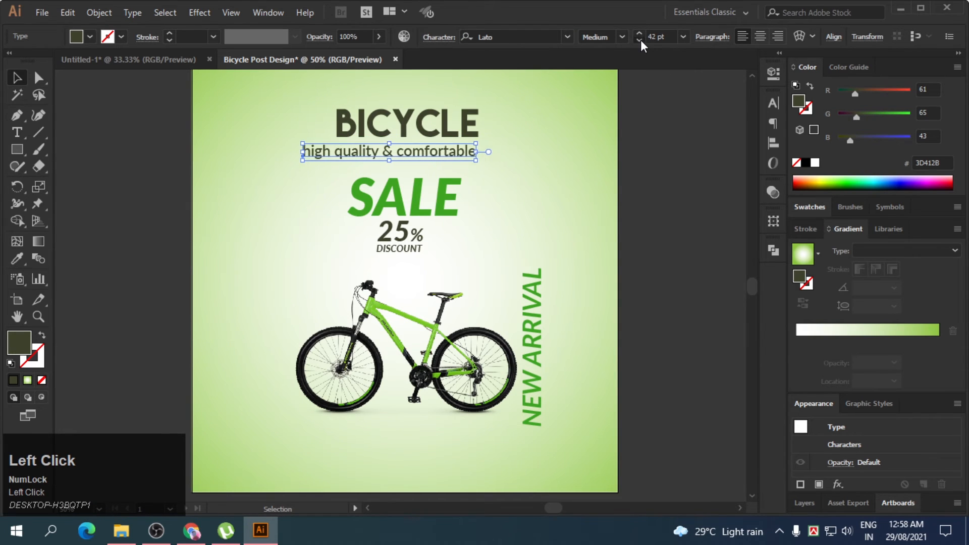
pyautogui.click(639, 41)
pyautogui.write('40')
pyautogui.press('Return')
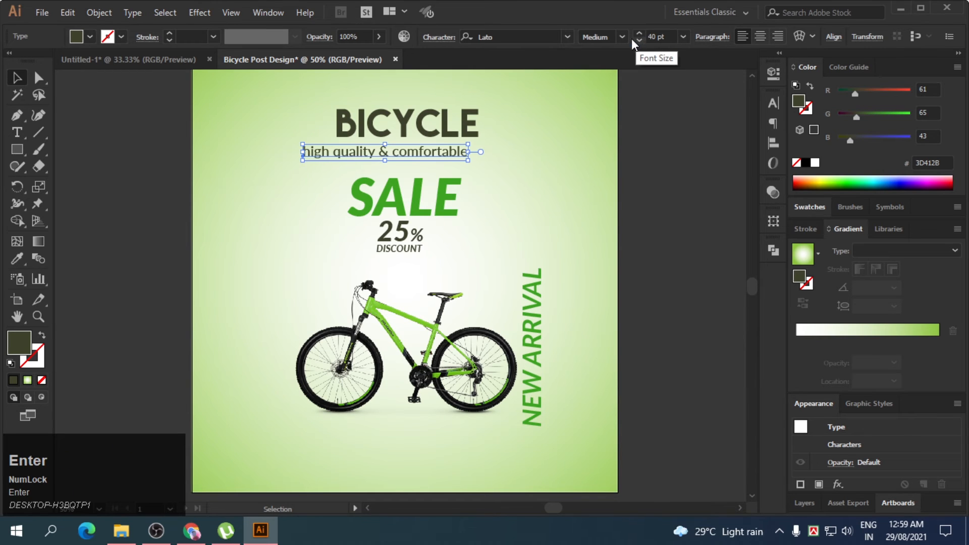
pyautogui.click(124, 227)
# Set the "high quality & comfortable" tagline to Lato Bold at 30 pt.
pyautogui.click(338, 157)
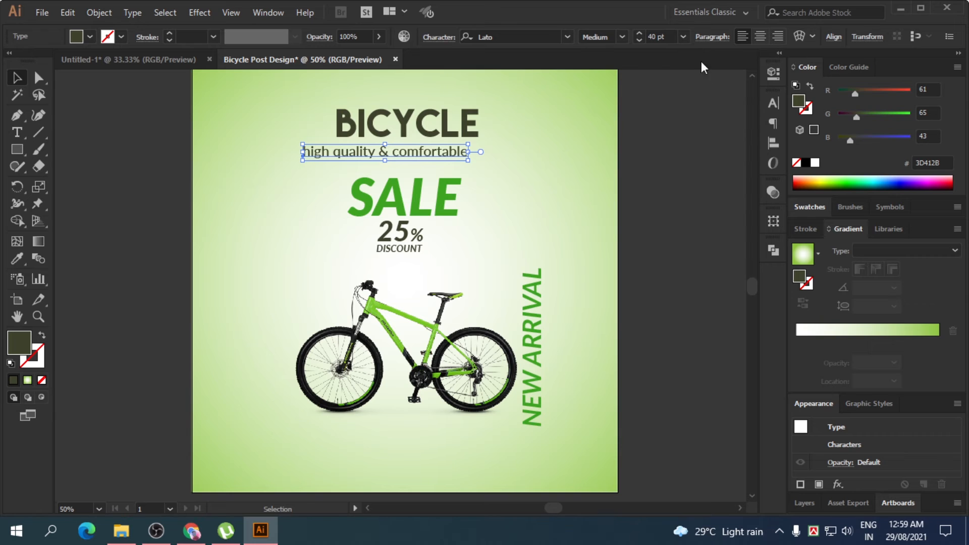
pyautogui.click(622, 37)
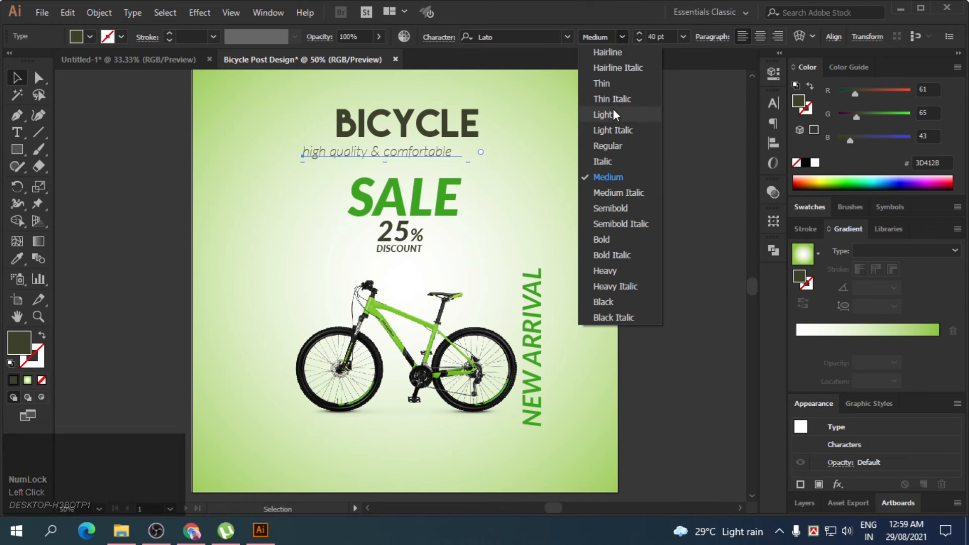
pyautogui.click(600, 239)
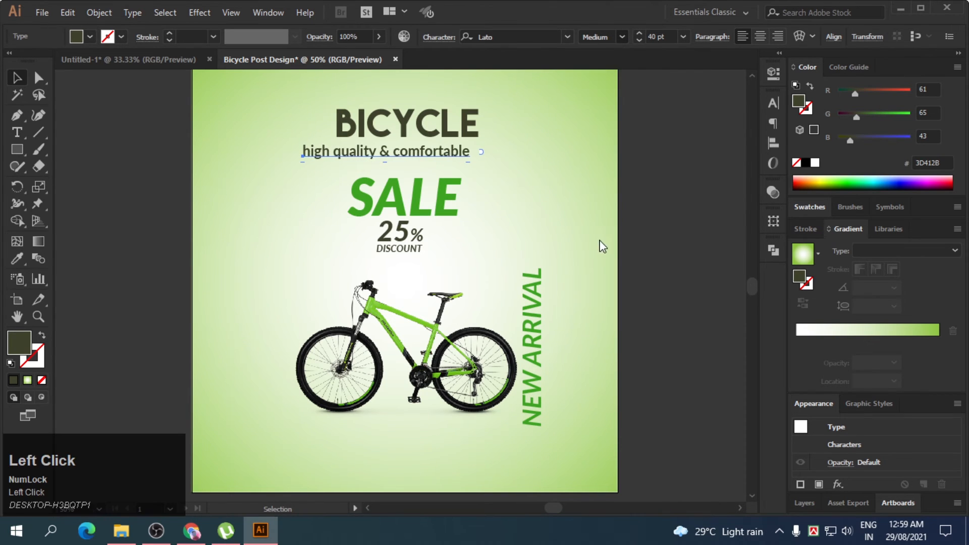
pyautogui.moveTo(673, 36); pyautogui.dragTo(625, 41)
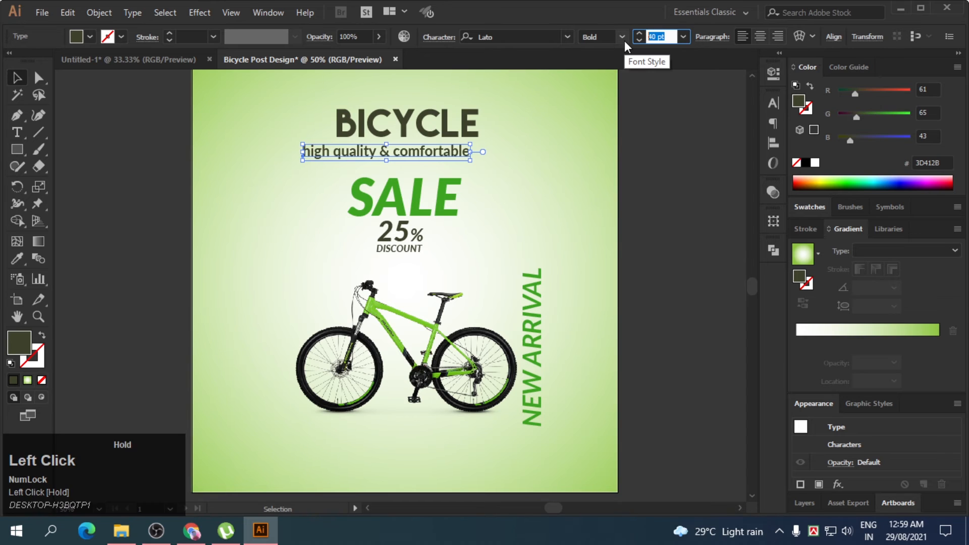
pyautogui.write('30')
pyautogui.press('Return')
pyautogui.click(469, 181)
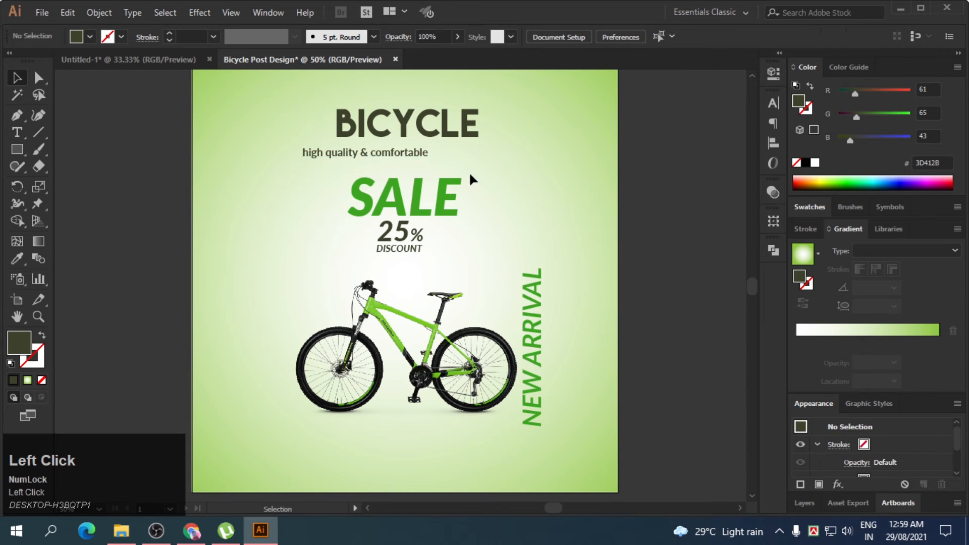
# Centre the "high quality & comfortable" tagline horizontally on the artboard, under the "BICYCLE" headline.
pyautogui.click(394, 153)
pyautogui.click(833, 36)
pyautogui.click(716, 75)
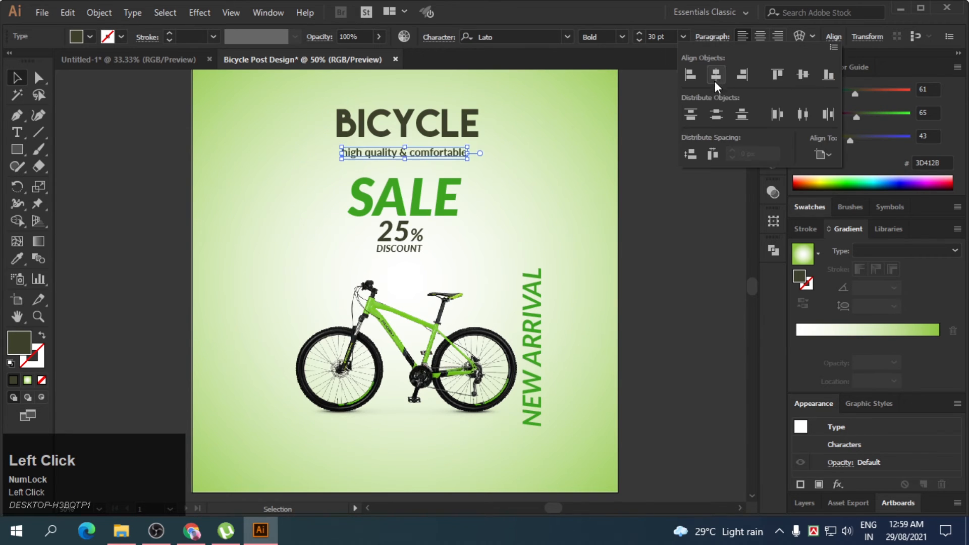
pyautogui.click(867, 37)
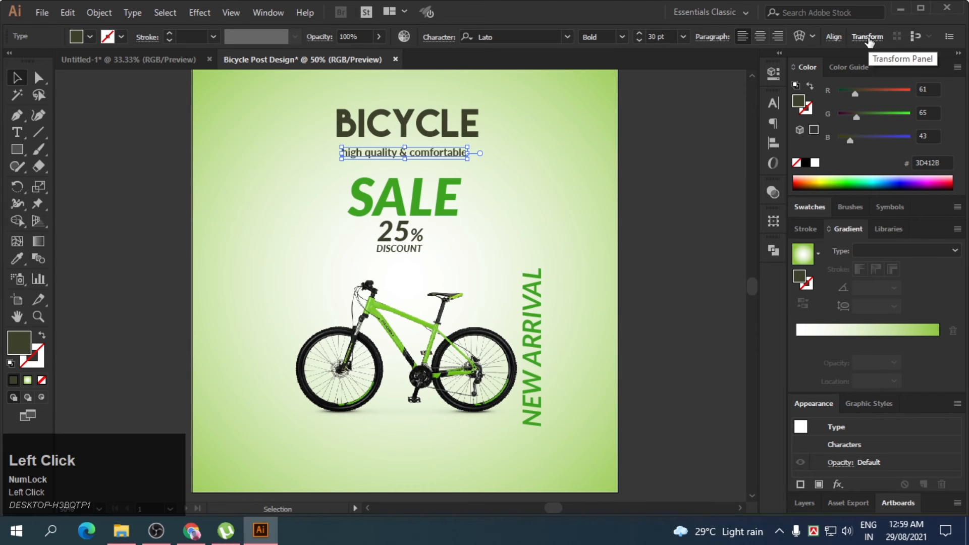
pyautogui.click(871, 38)
pyautogui.click(726, 117)
pyautogui.click(726, 117)
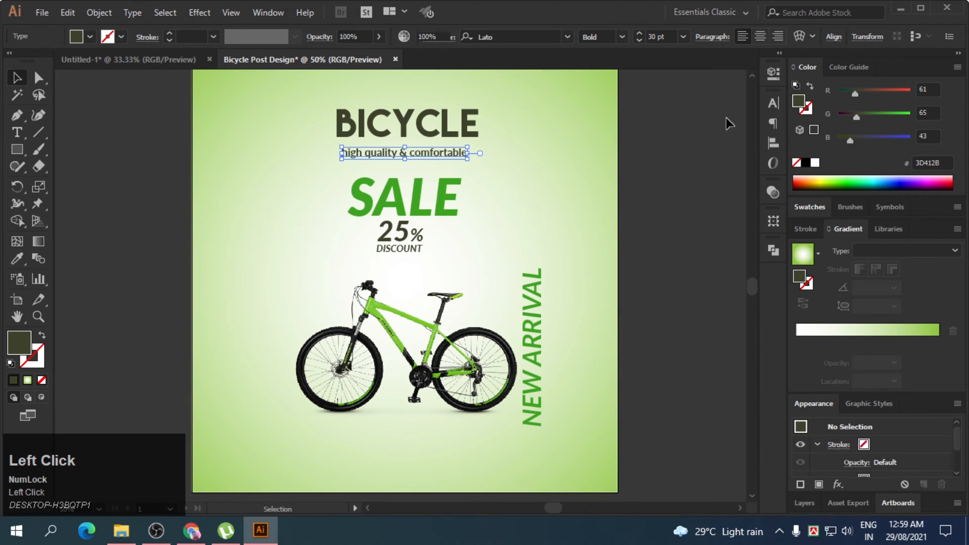
# Set the "high quality & comfortable" tagline's leading to 37 pt and its tracking to 300.
pyautogui.click(398, 154)
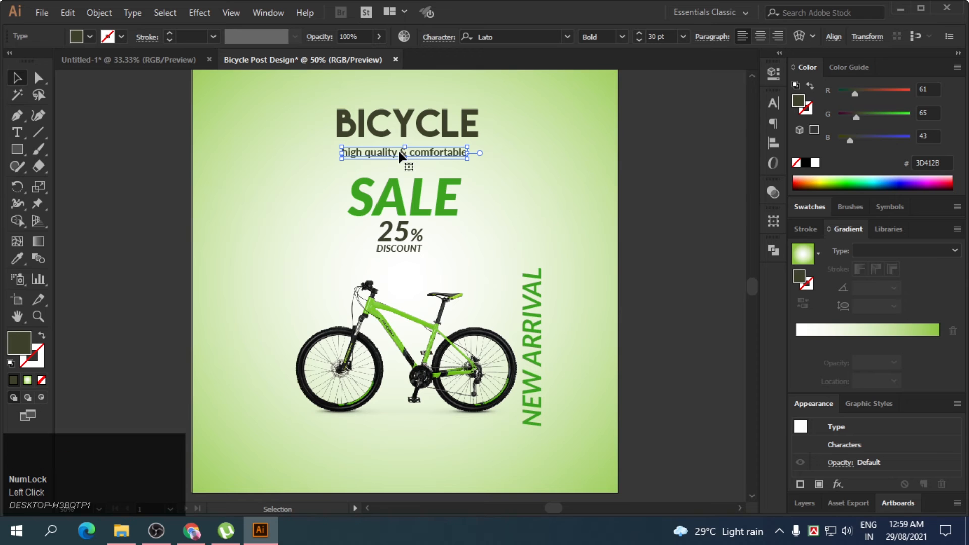
pyautogui.click(773, 103)
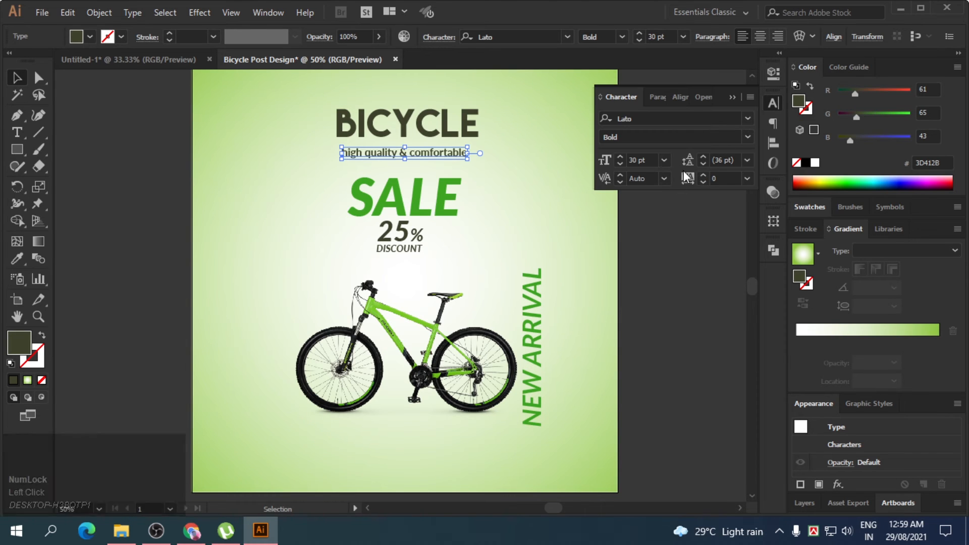
pyautogui.click(703, 157)
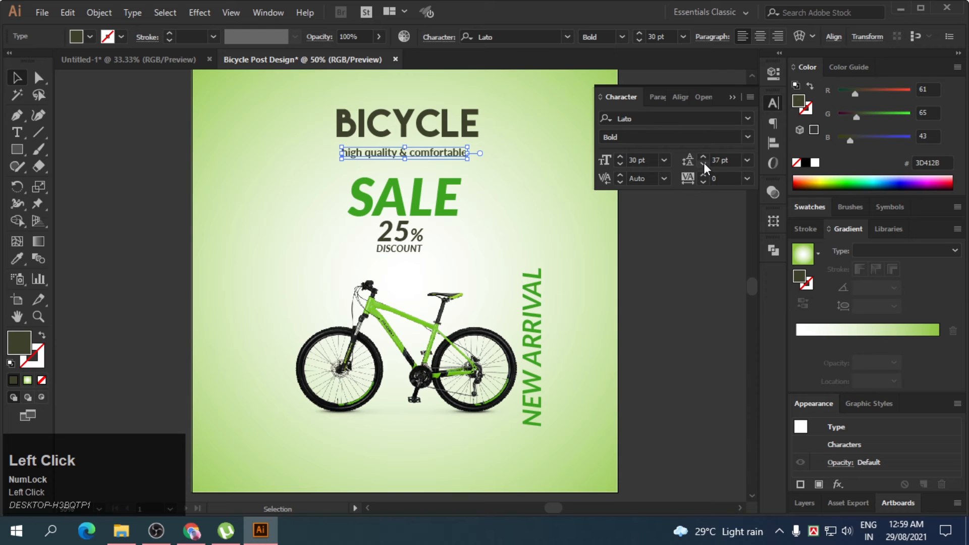
pyautogui.click(704, 173)
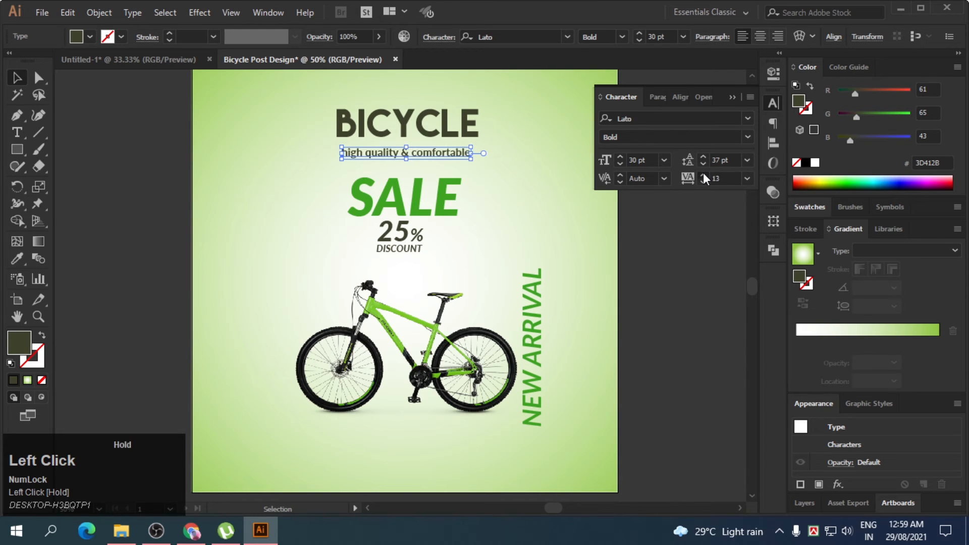
pyautogui.click(704, 183)
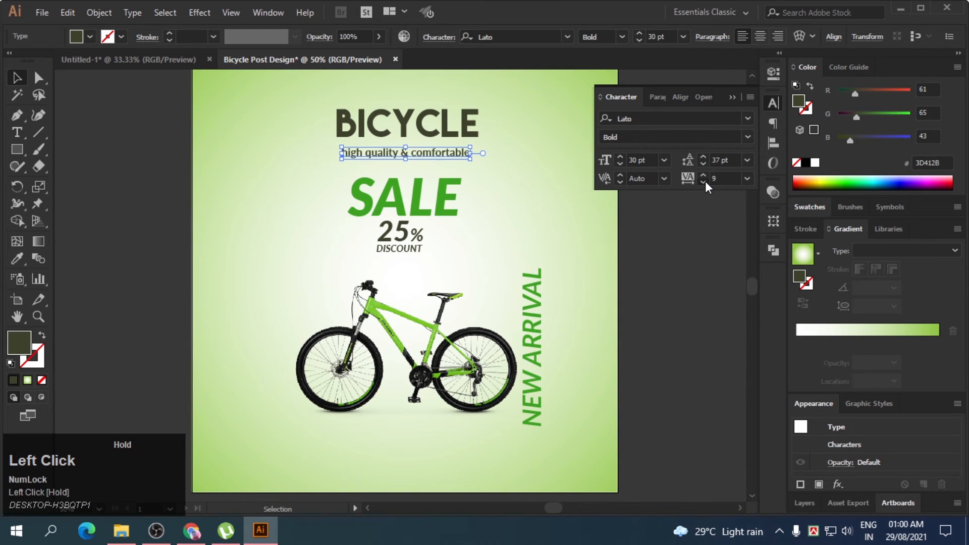
pyautogui.click(704, 182)
pyautogui.click(704, 182)
pyautogui.click(747, 178)
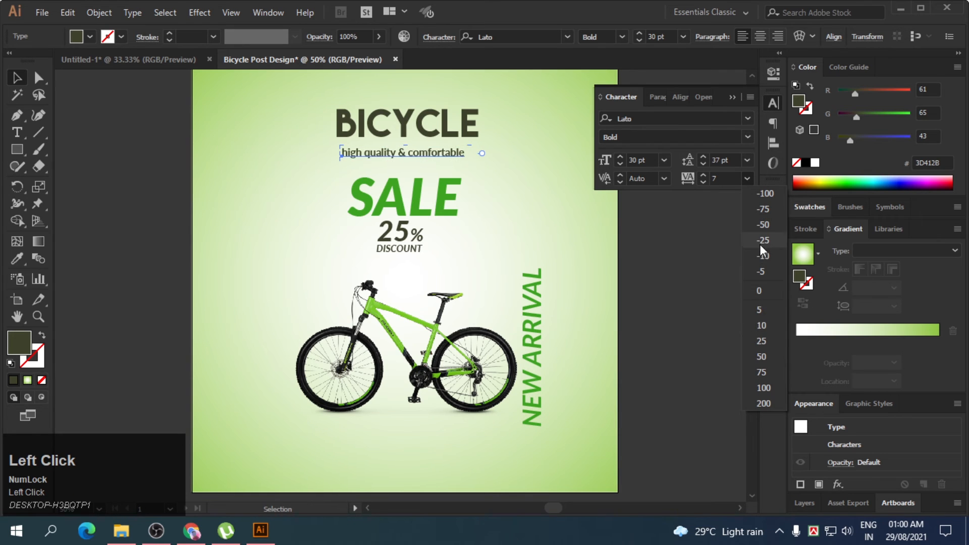
pyautogui.click(763, 404)
pyautogui.click(689, 175)
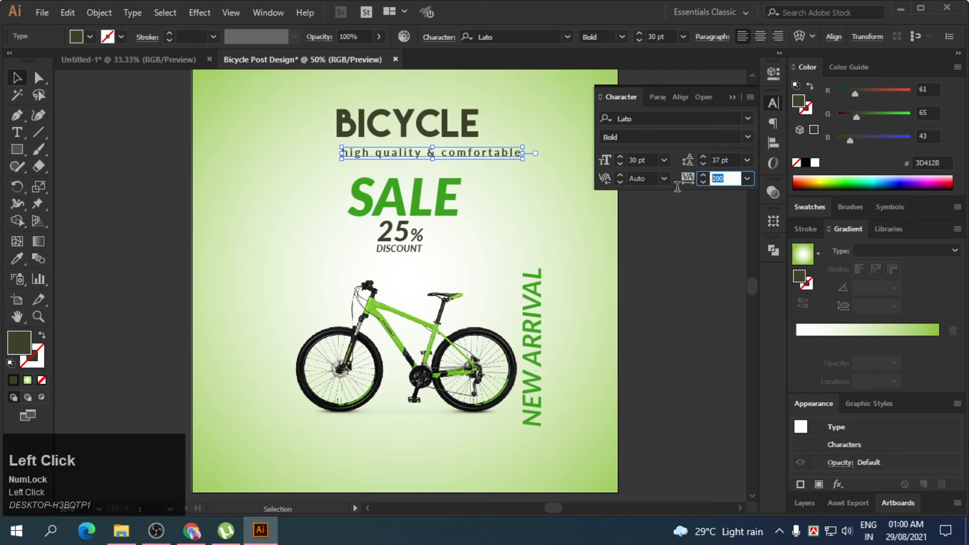
pyautogui.write('300')
pyautogui.press('Return')
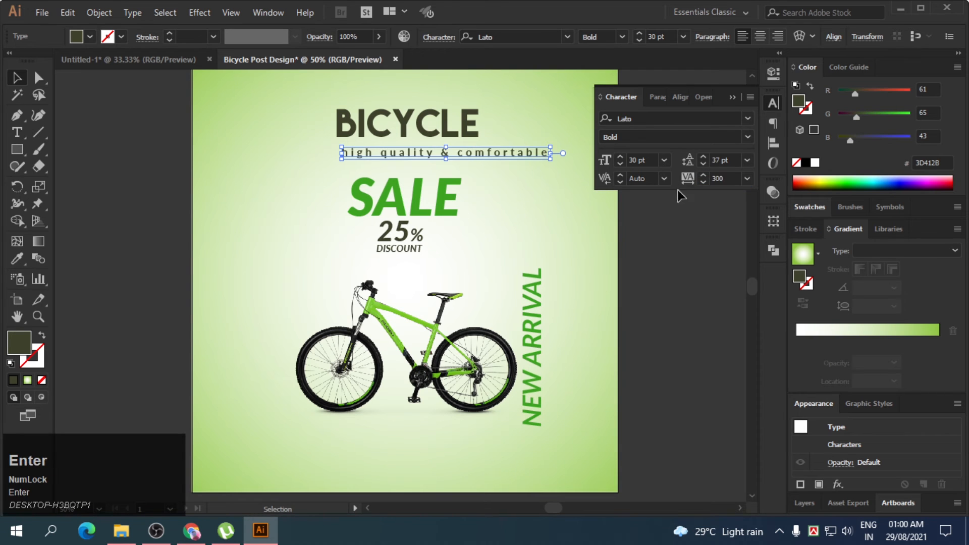
pyautogui.click(756, 109)
# Centre the widened tagline horizontally on the artboard and nudge it up closer to the "BICYCLE" headline.
pyautogui.click(833, 37)
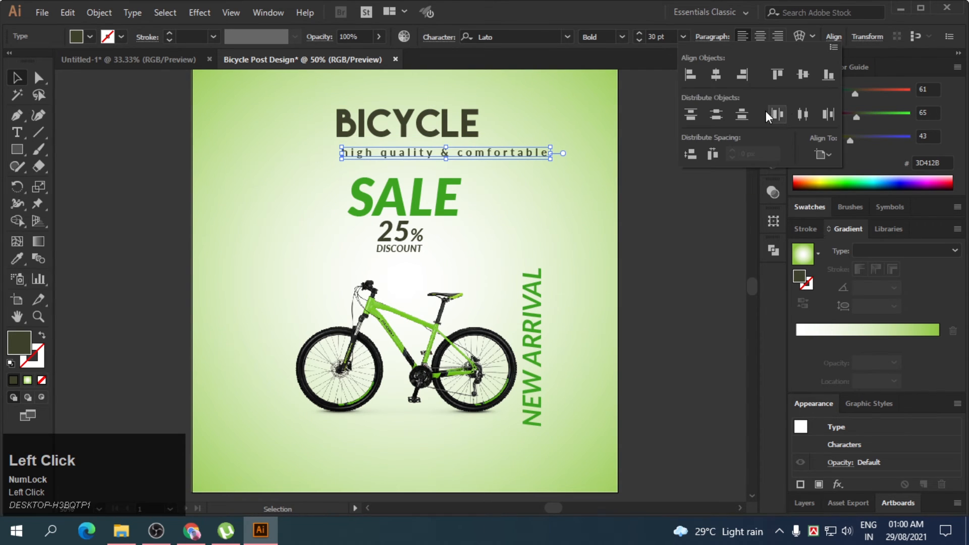
pyautogui.click(715, 77)
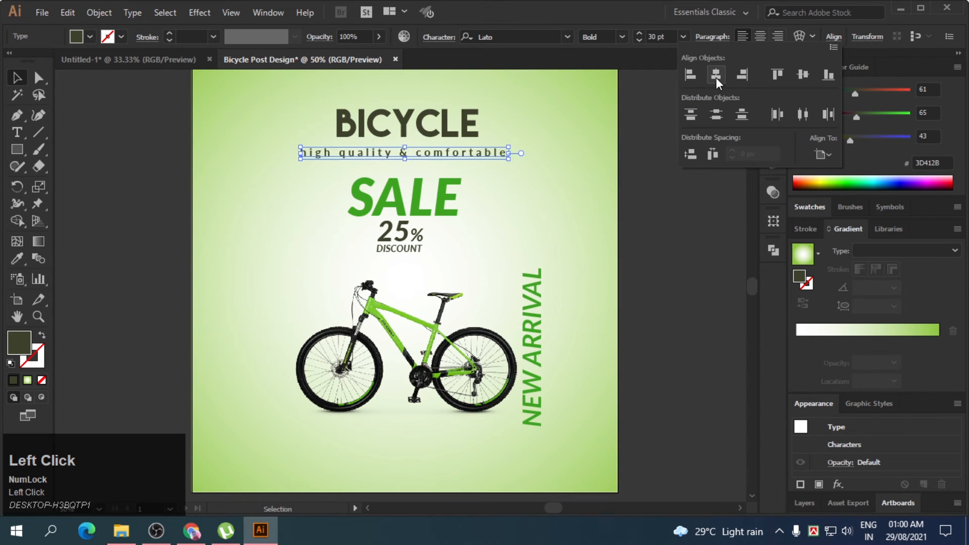
pyautogui.click(142, 159)
pyautogui.click(371, 160)
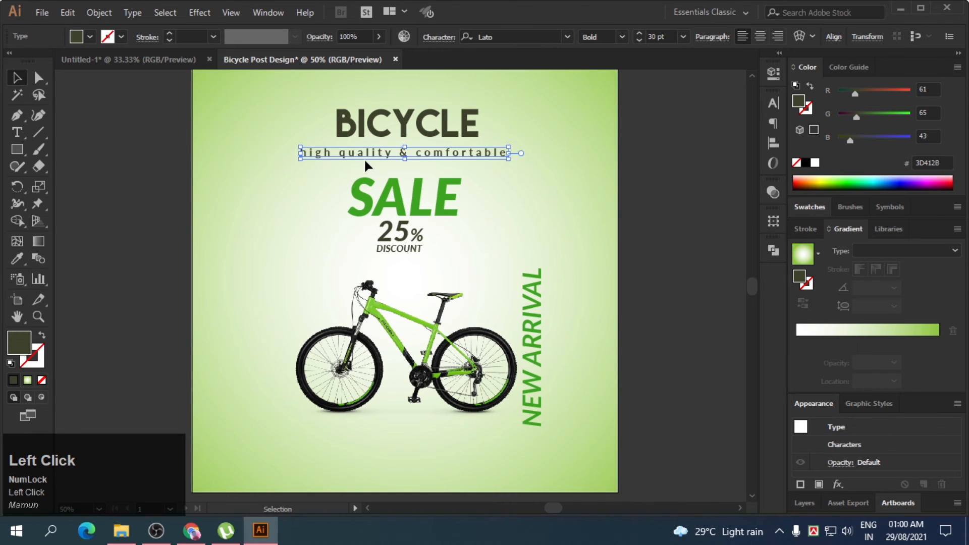
pyautogui.hotkey('shift', 'Up')
pyautogui.hotkey('shift', 'Up')
pyautogui.hotkey('shift', 'Down')
pyautogui.click(598, 244)
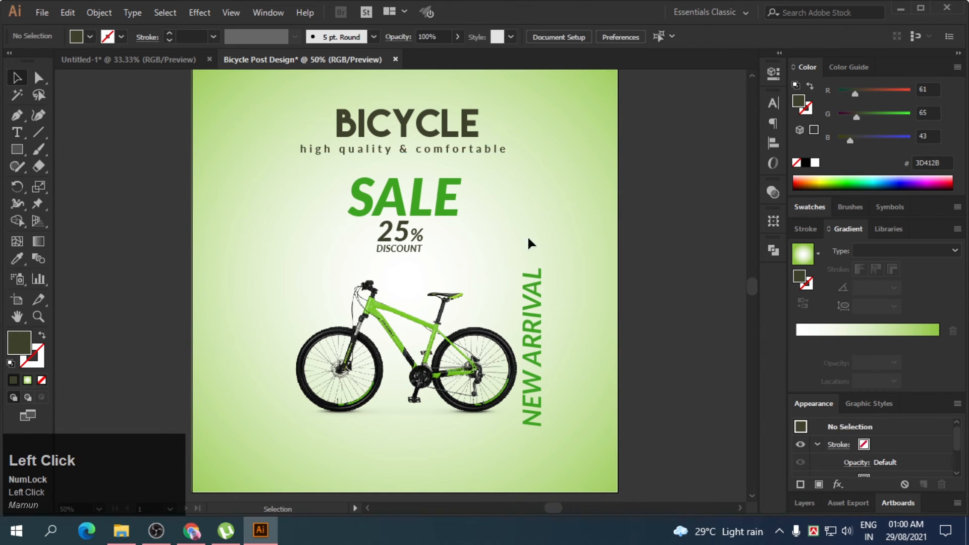
# Move the "SALE", "25%" and "DISCOUNT" texts down together, closer to the bicycle.
pyautogui.click(392, 198)
pyautogui.click(440, 256)
pyautogui.keyDown('shift'); pyautogui.click(401, 235); pyautogui.keyUp('shift')
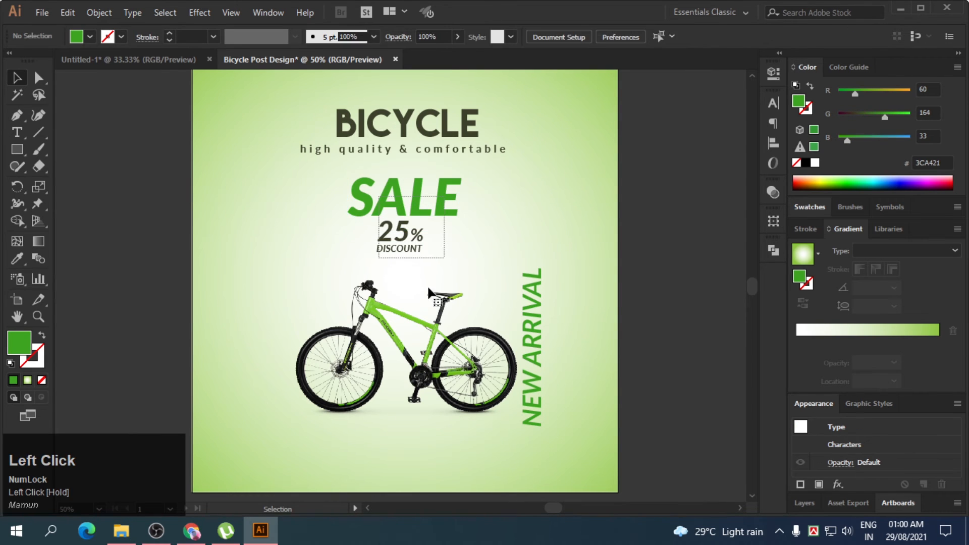
pyautogui.keyDown('shift'); pyautogui.click(404, 200); pyautogui.keyUp('shift')
pyautogui.hotkey('shift', 'Down')
pyautogui.hotkey('shift', 'Down')
pyautogui.hotkey('shift', 'Down')
pyautogui.hotkey('shift', 'Down')
pyautogui.hotkey('shift', 'Down')
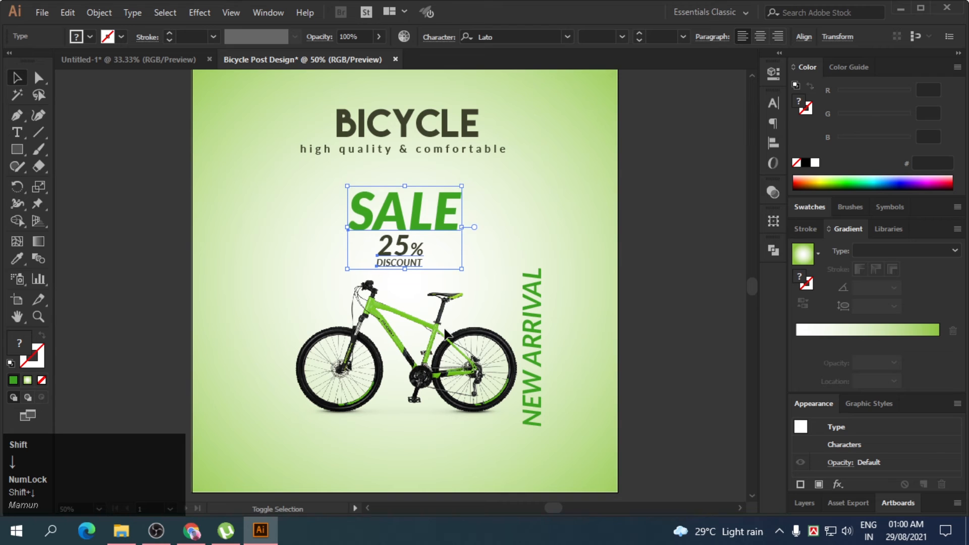
pyautogui.click(460, 162)
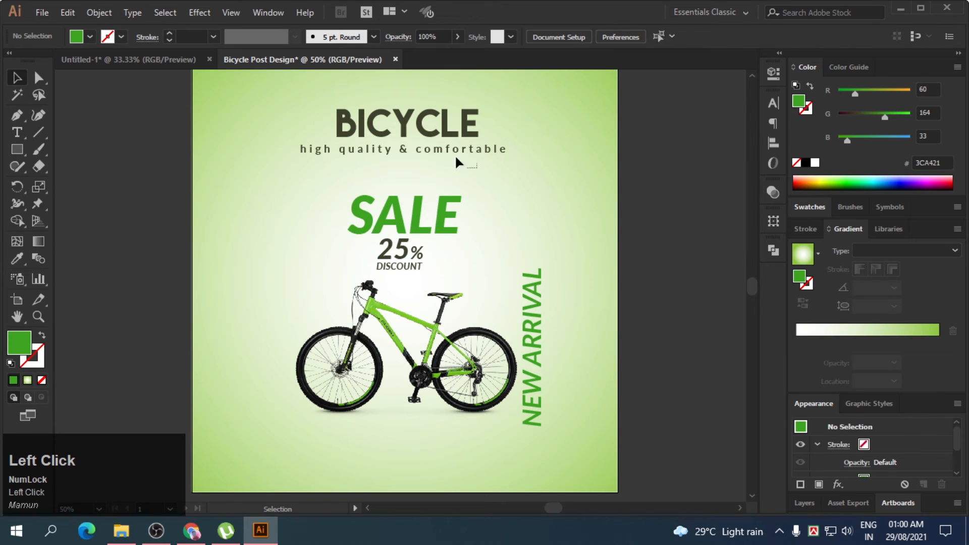
# Move the "BICYCLE" headline and its tagline down slightly together.
pyautogui.click(456, 157)
pyautogui.hotkey('shift', 'Down')
pyautogui.hotkey('shift', 'Down')
pyautogui.click(645, 295)
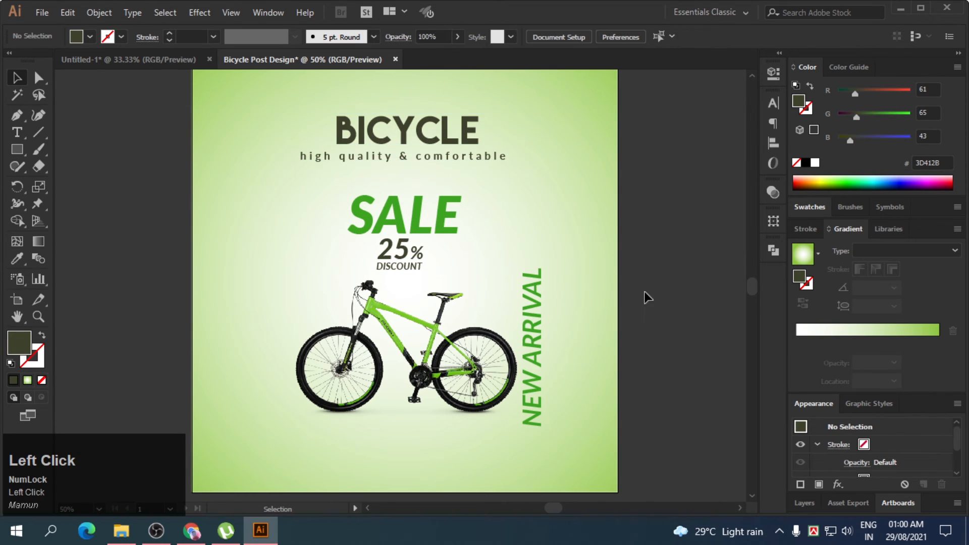
# Move the vertical "NEW ARRIVAL" text down beside the rear wheel and scale it down to about 64 pt.
pyautogui.click(534, 391)
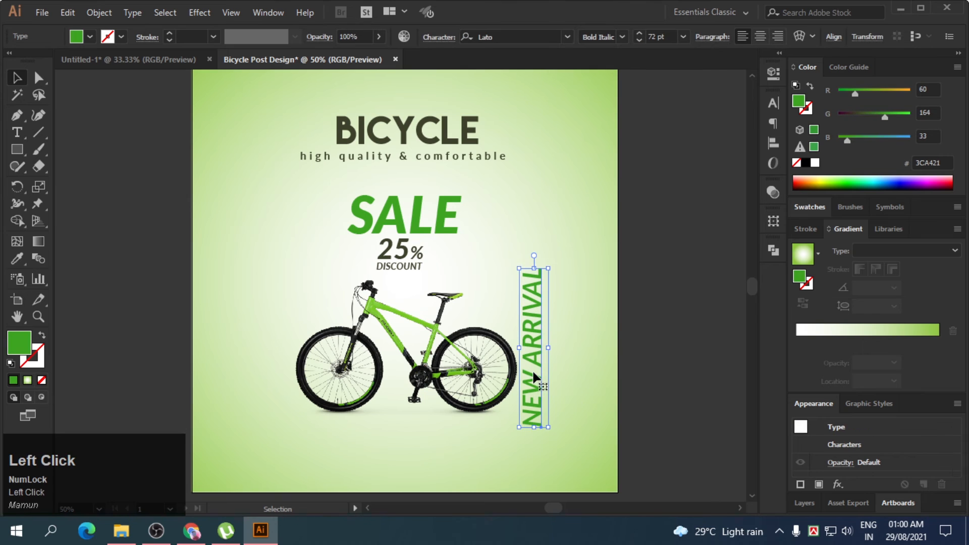
pyautogui.hotkey('shift', 'Down')
pyautogui.hotkey('shift', 'Down')
pyautogui.hotkey('shift', 'Down')
pyautogui.hotkey('shift', 'Down')
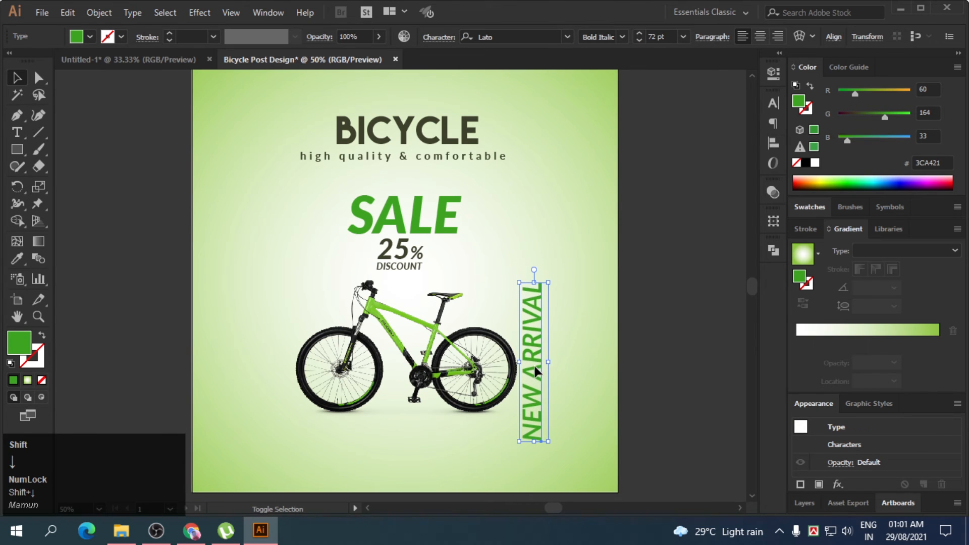
pyautogui.moveTo(548, 441); pyautogui.dragTo(549, 448)
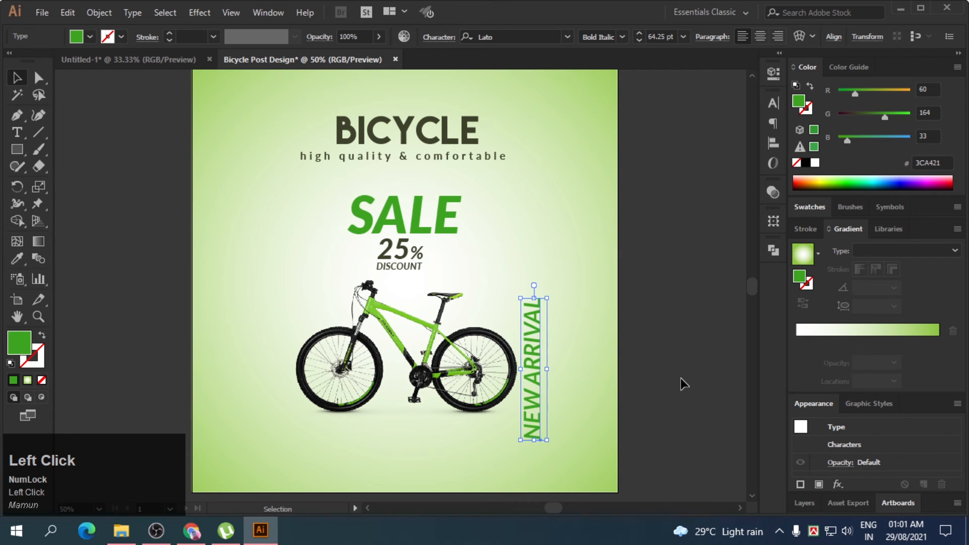
# Scale the vertical "NEW ARRIVAL" text down from its centre to about 57 pt.
pyautogui.click(680, 378)
pyautogui.click(536, 404)
pyautogui.click(670, 362)
pyautogui.click(532, 376)
pyautogui.moveTo(547, 442); pyautogui.dragTo(545, 433)
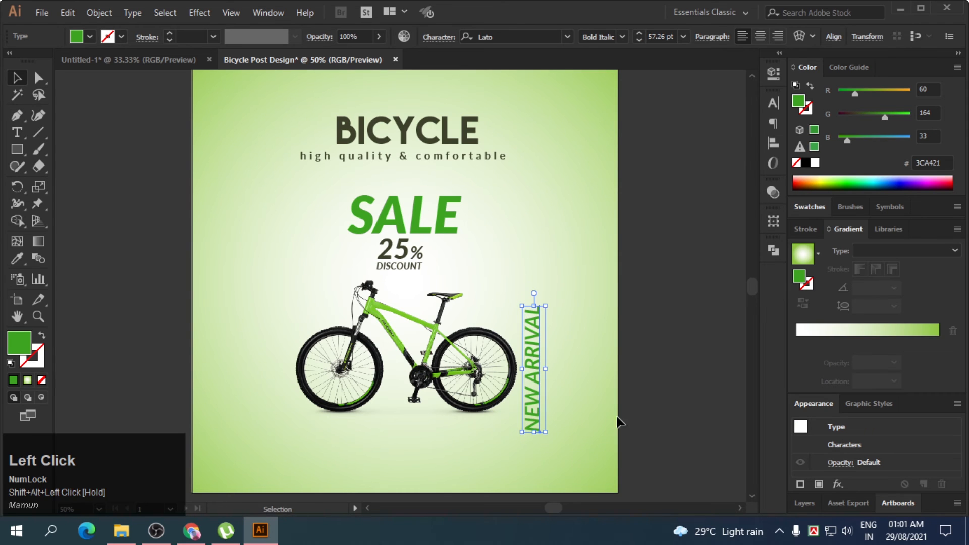
pyautogui.click(676, 361)
# Reposition the "NEW ARRIVAL" text so its lower end meets the rear wheel's base, and resize it to about 54 pt.
pyautogui.click(537, 362)
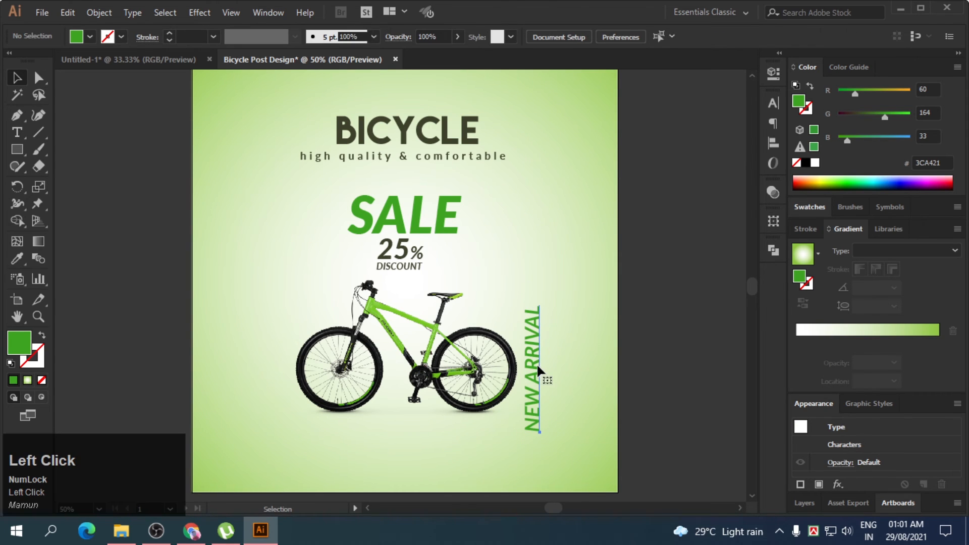
pyautogui.hotkey('shift', 'Up')
pyautogui.hotkey('shift', 'Up')
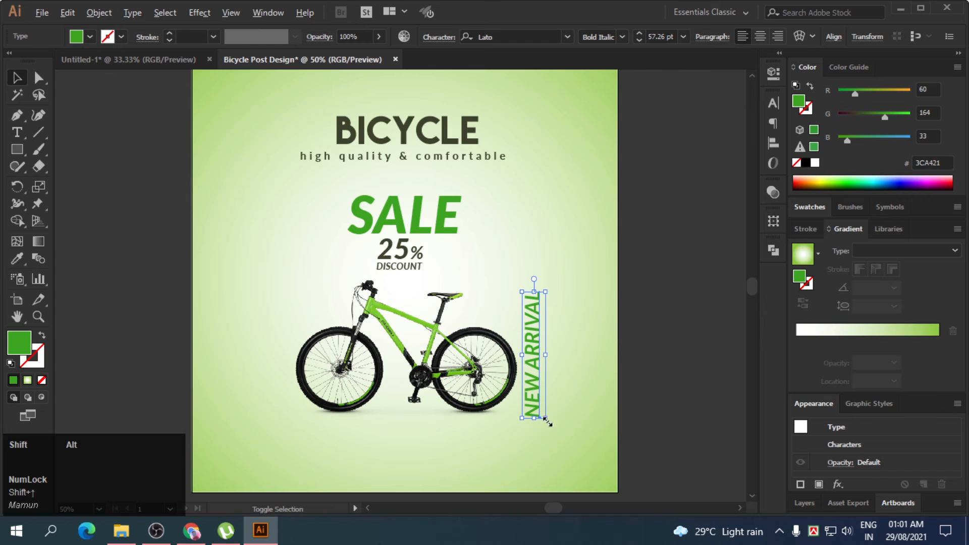
pyautogui.moveTo(545, 418); pyautogui.dragTo(545, 420)
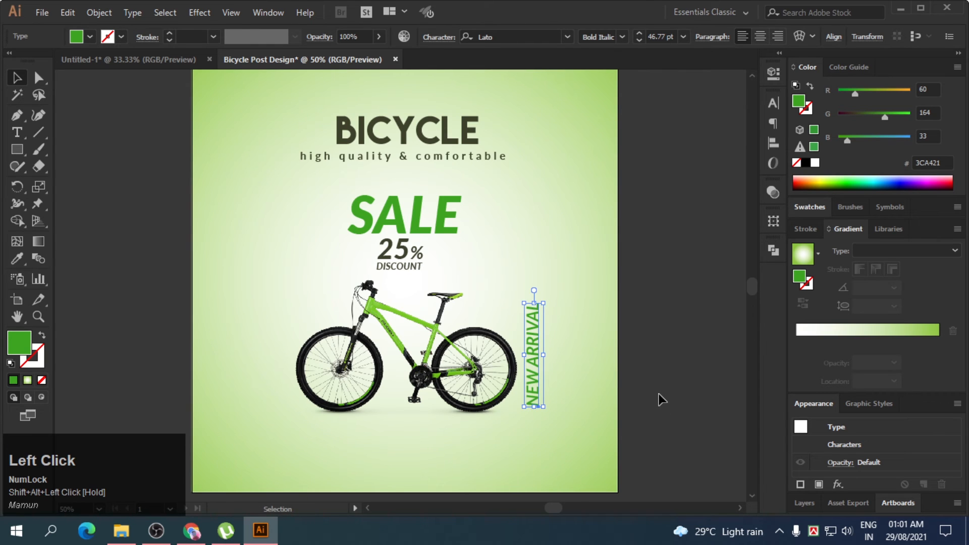
pyautogui.hotkey('shift', 'Down')
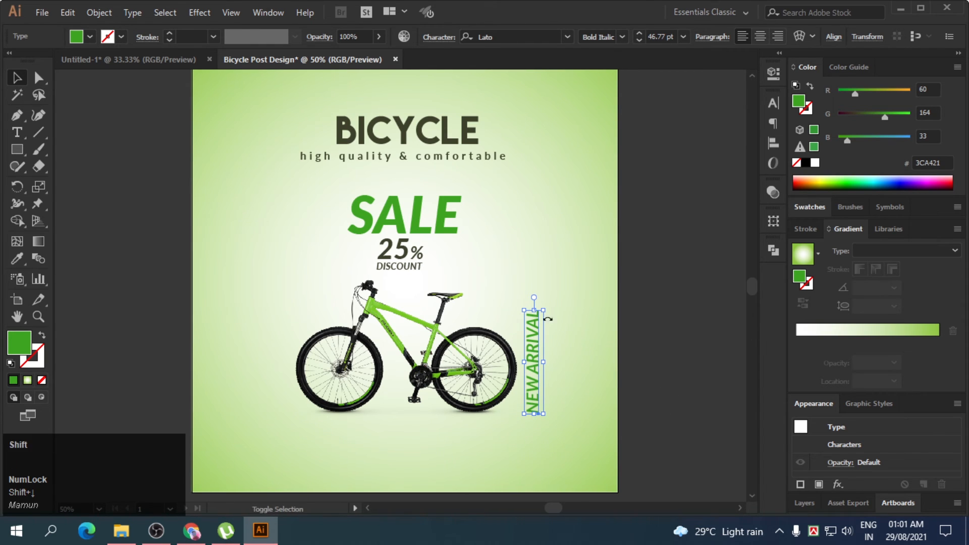
pyautogui.moveTo(544, 311); pyautogui.dragTo(551, 295)
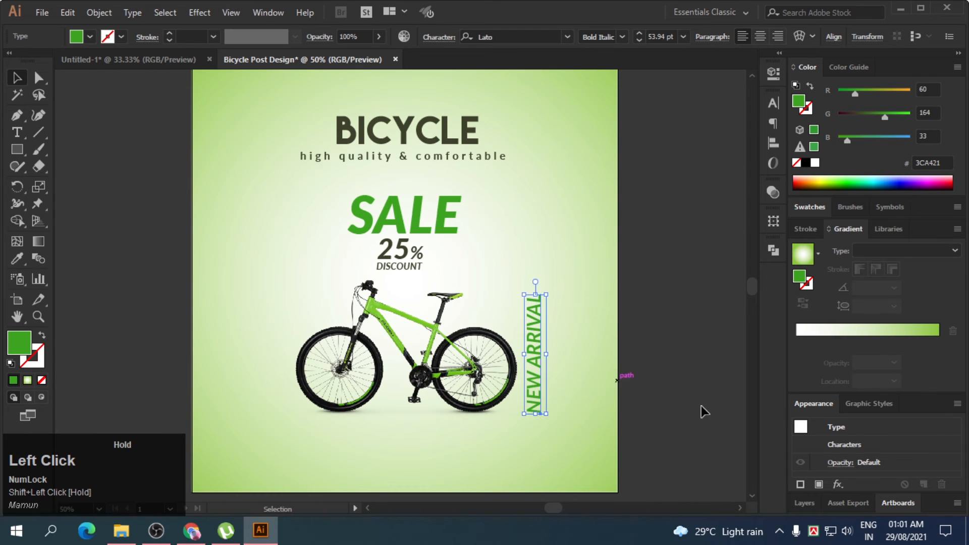
pyautogui.click(701, 405)
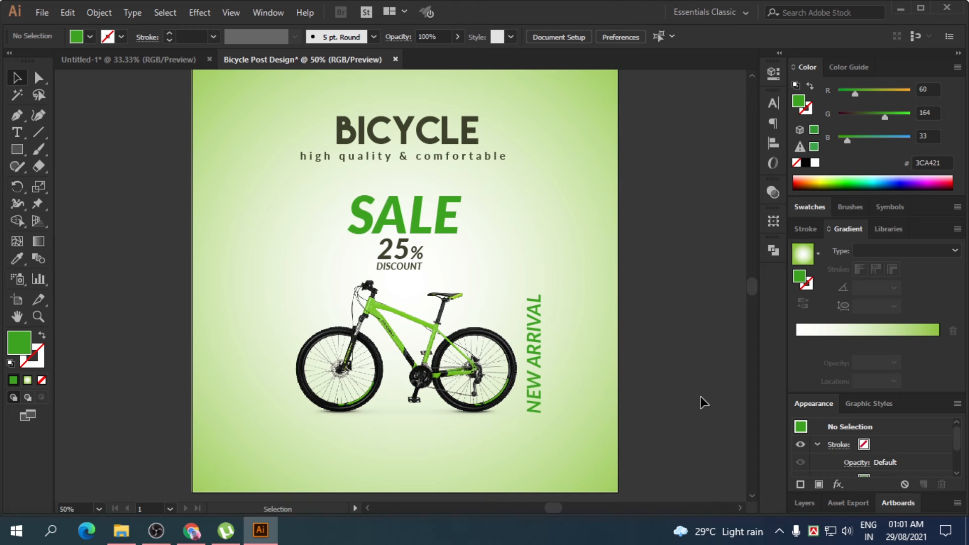
# Add a black "ORDER NOW" text in Lato Bold 30 pt beside the artboard's left edge.
pyautogui.click(71, 245)
pyautogui.press('t')
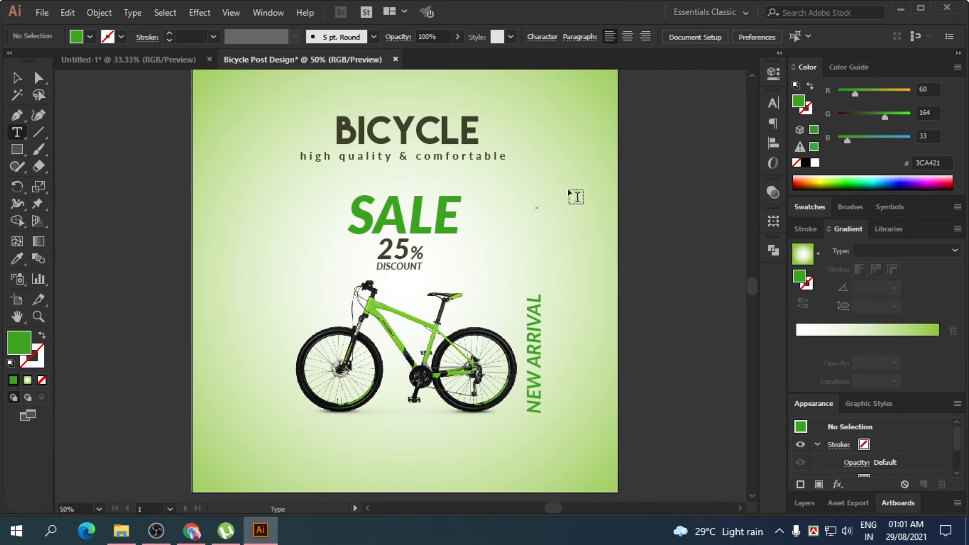
pyautogui.press('z')
pyautogui.click(94, 211)
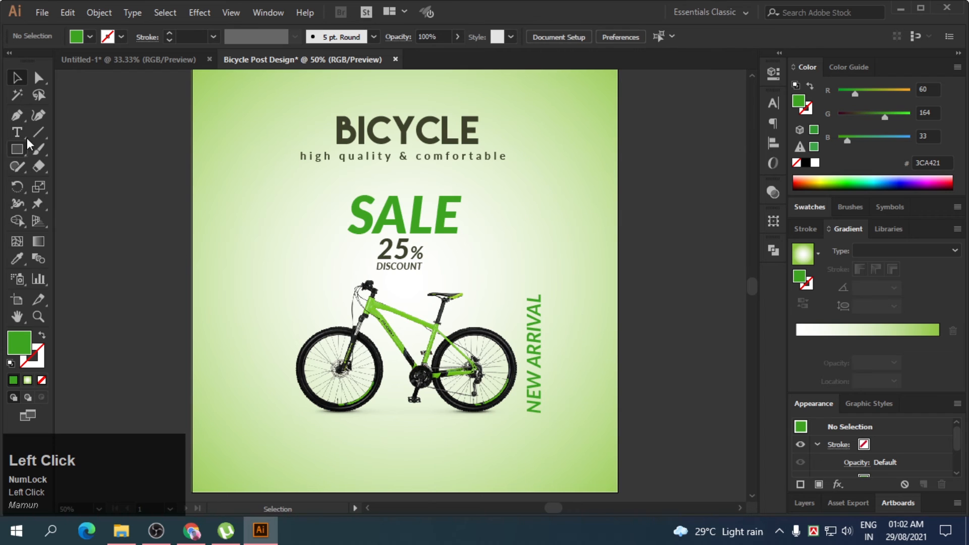
pyautogui.click(164, 241)
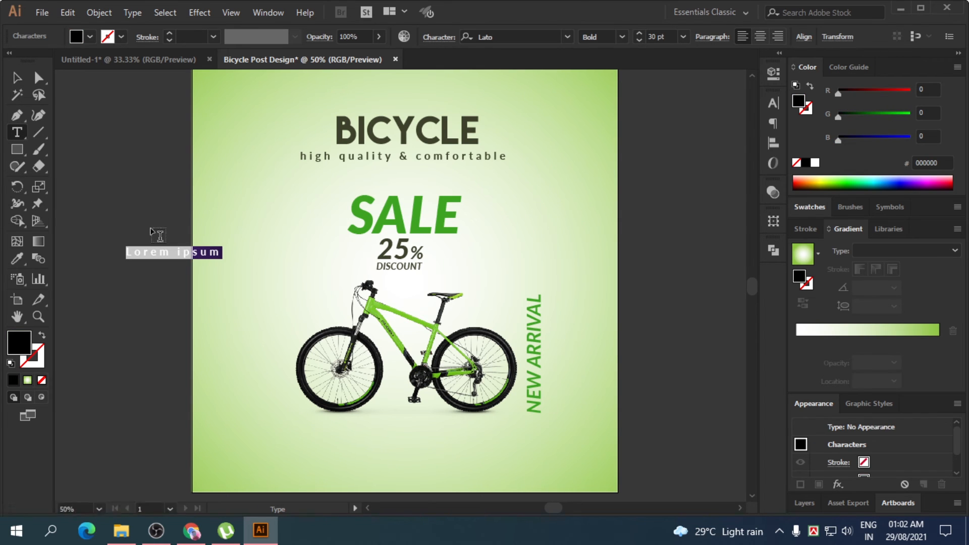
pyautogui.hotkey('shift', 'o')
pyautogui.hotkey('shift', 'n')
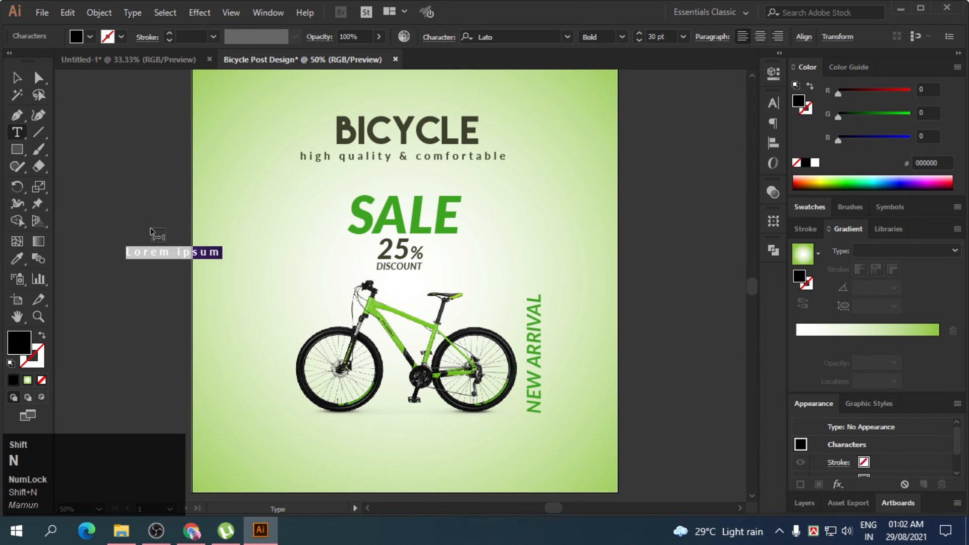
pyautogui.write('ORDER NOW')
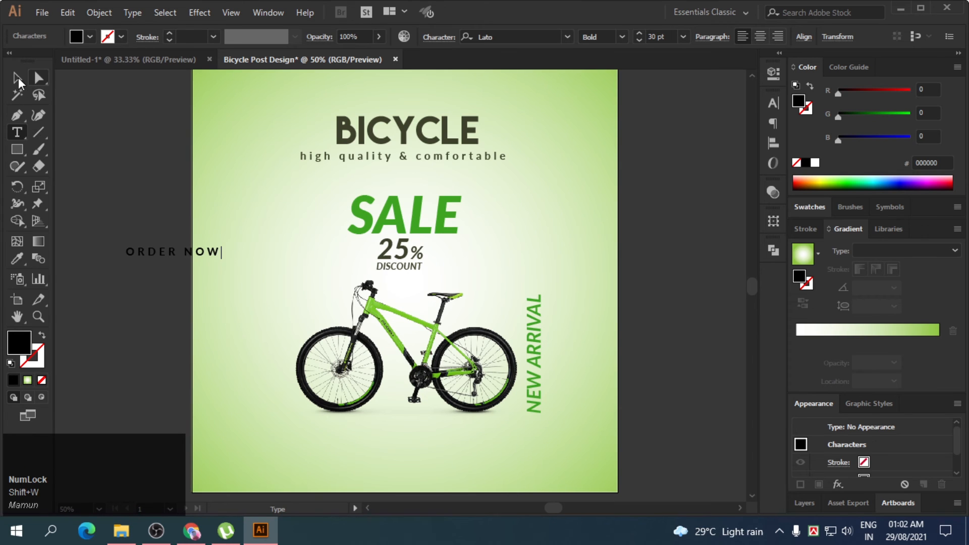
pyautogui.click(17, 78)
pyautogui.click(113, 195)
# Set the "ORDER NOW" text's tracking to 0 and move it below the bicycle.
pyautogui.click(186, 255)
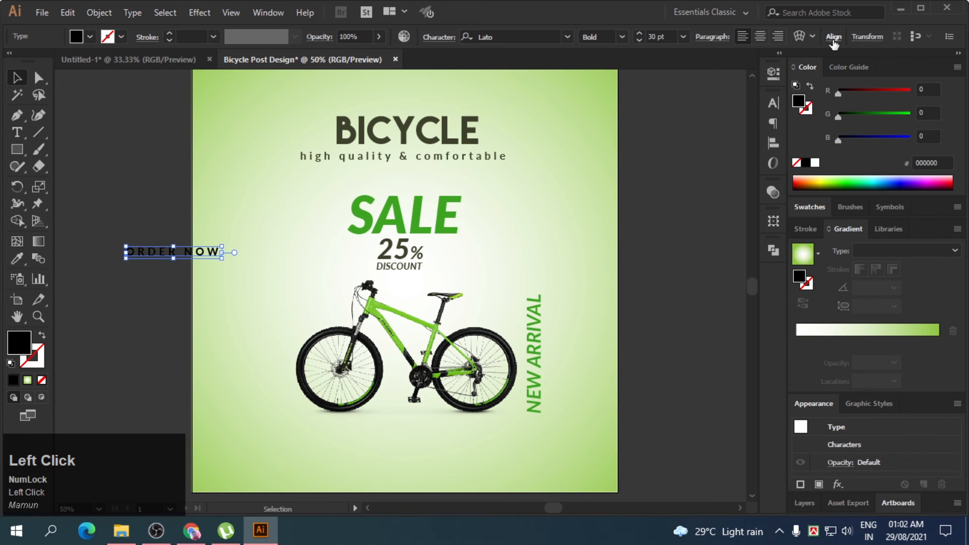
pyautogui.click(772, 103)
pyautogui.click(747, 178)
pyautogui.click(769, 291)
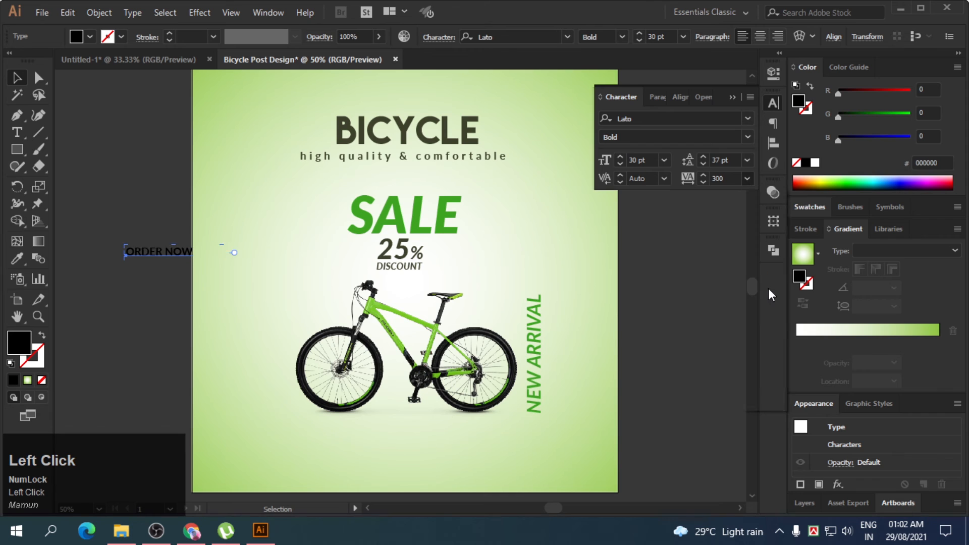
pyautogui.click(78, 151)
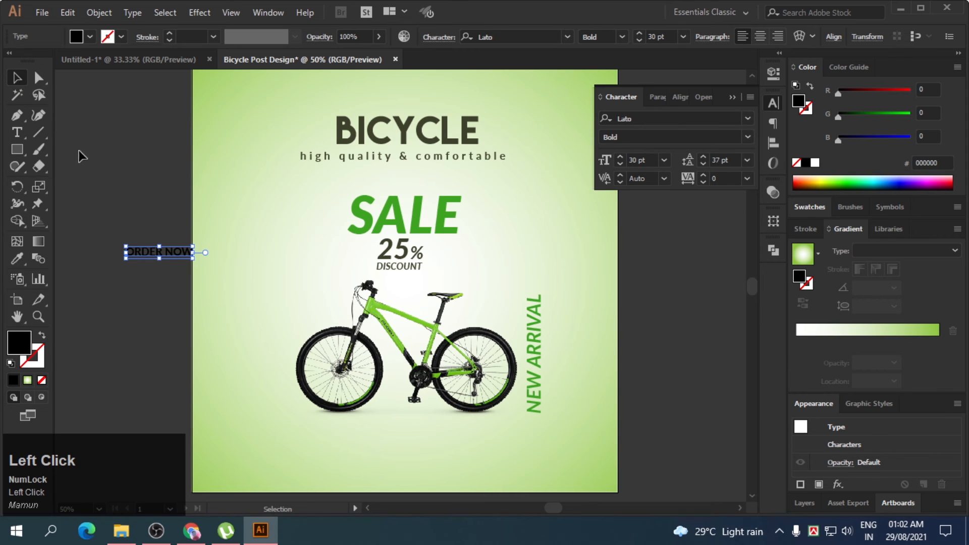
pyautogui.moveTo(170, 258); pyautogui.dragTo(421, 438)
pyautogui.click(145, 337)
# Draw a small black rounded rectangle over the "ORDER NOW" text below the bicycle as a button shape.
pyautogui.moveTo(16, 150); pyautogui.dragTo(67, 170)
pyautogui.moveTo(371, 425); pyautogui.dragTo(452, 441)
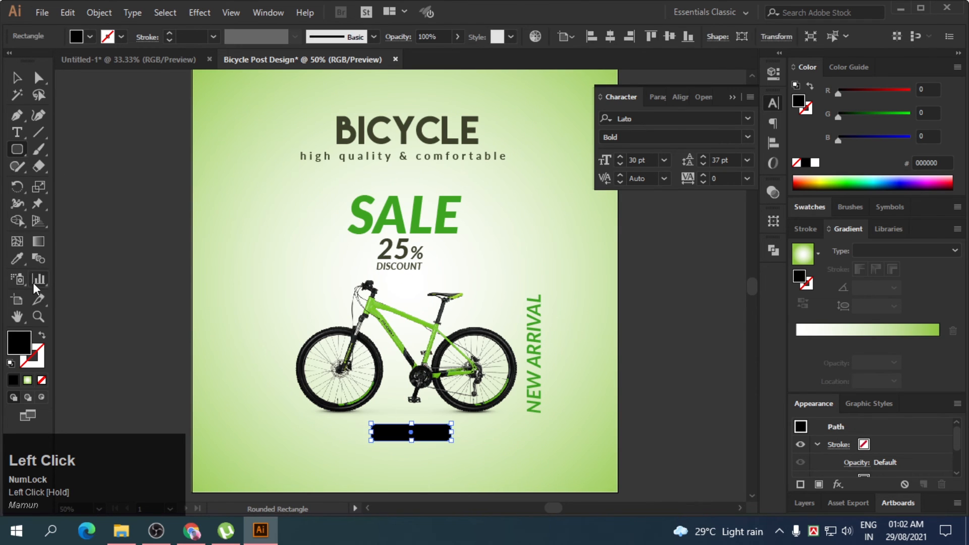
# Fill the button shape below the bicycle with the green sampled from the "SALE" text.
pyautogui.click(16, 258)
pyautogui.click(388, 214)
pyautogui.click(17, 78)
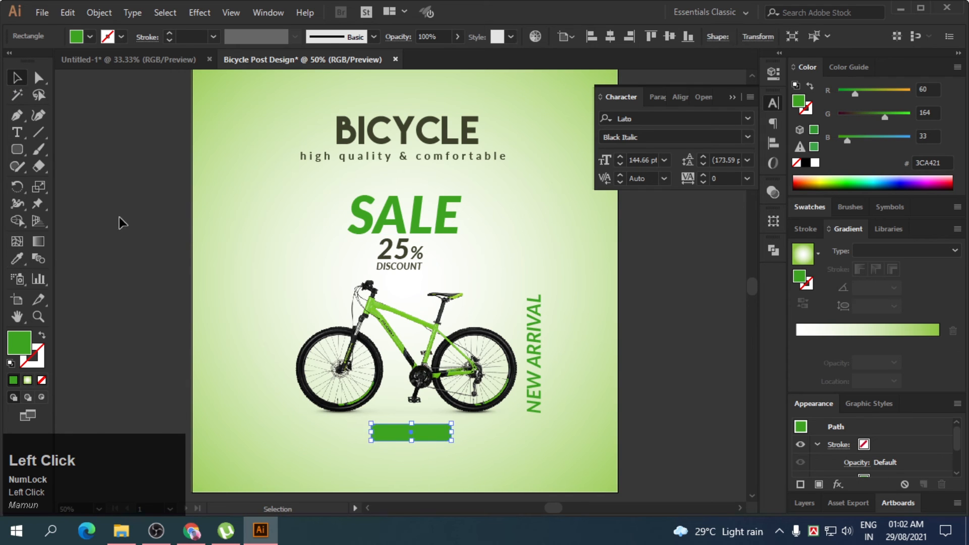
pyautogui.click(119, 220)
# Fully round the corners of the button shape below the bicycle to a 24 px radius.
pyautogui.click(419, 437)
pyautogui.click(39, 79)
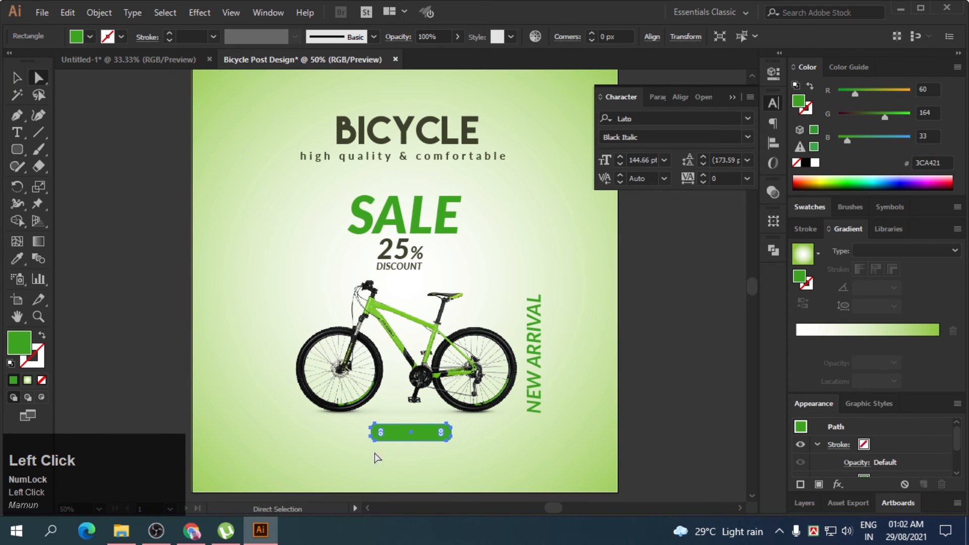
pyautogui.moveTo(382, 435); pyautogui.dragTo(384, 437)
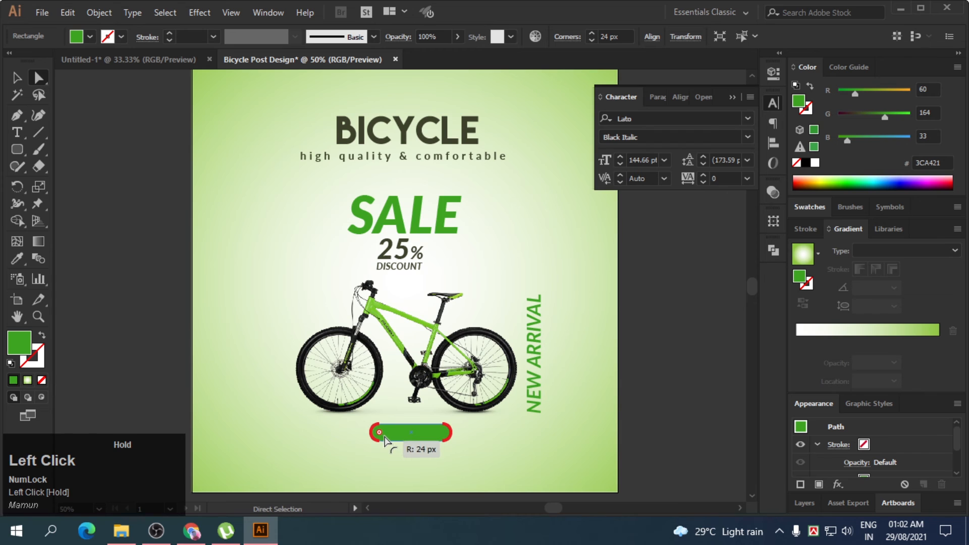
pyautogui.click(17, 78)
pyautogui.click(119, 249)
pyautogui.click(379, 432)
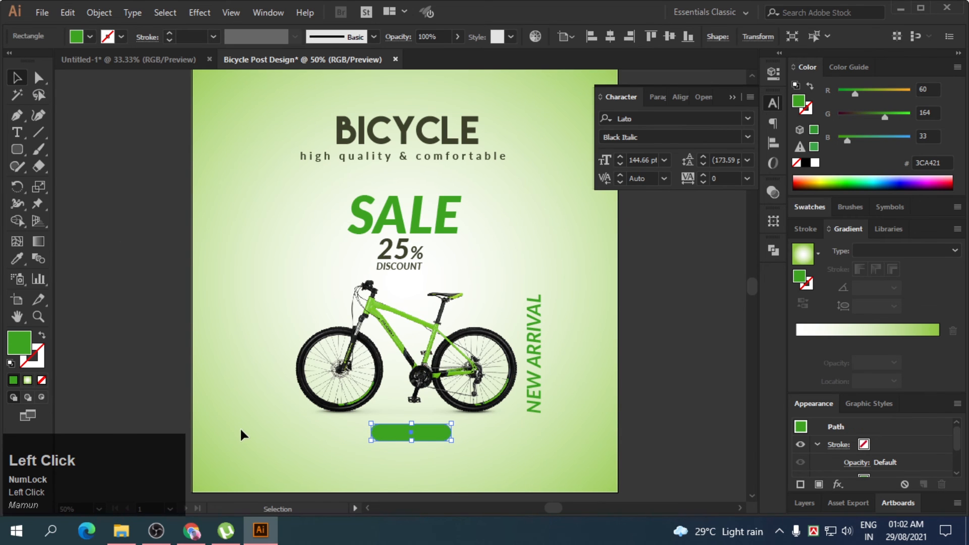
pyautogui.click(499, 449)
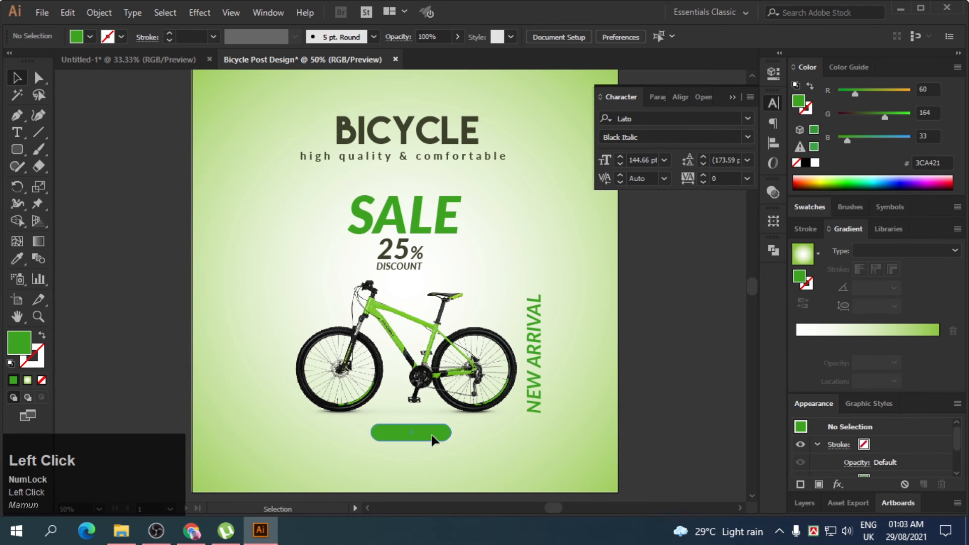
# Bring the "ORDER NOW" text in front of the button shape and position the two together below the bicycle.
pyautogui.moveTo(432, 436); pyautogui.dragTo(432, 467)
pyautogui.moveTo(429, 434); pyautogui.dragTo(409, 463)
pyautogui.hotkey('ctrl', 'shift', ']')
pyautogui.click(474, 465)
pyautogui.moveTo(414, 462); pyautogui.dragTo(413, 437)
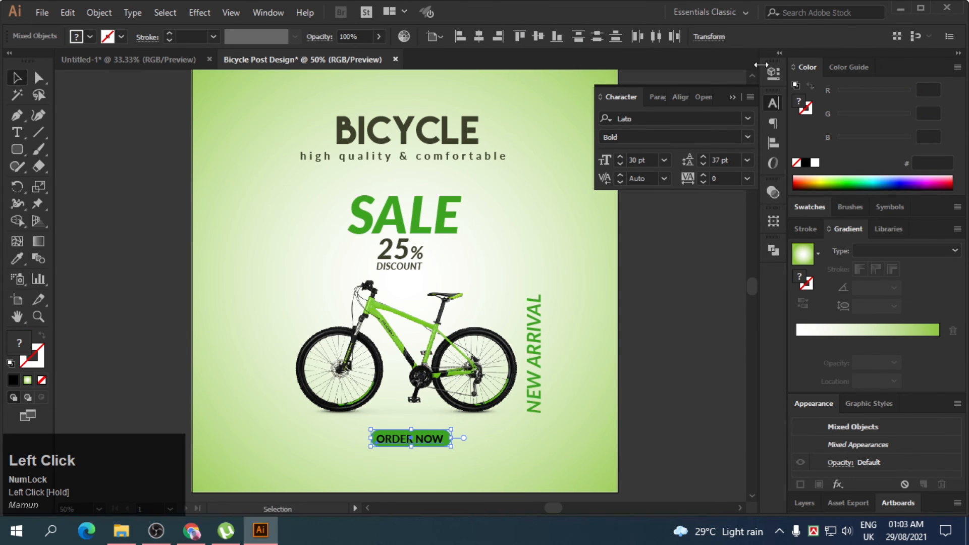
# Align the "ORDER NOW" text and button shape to the artboard's centre both horizontally and vertically.
pyautogui.click(709, 36)
pyautogui.click(480, 37)
pyautogui.click(539, 36)
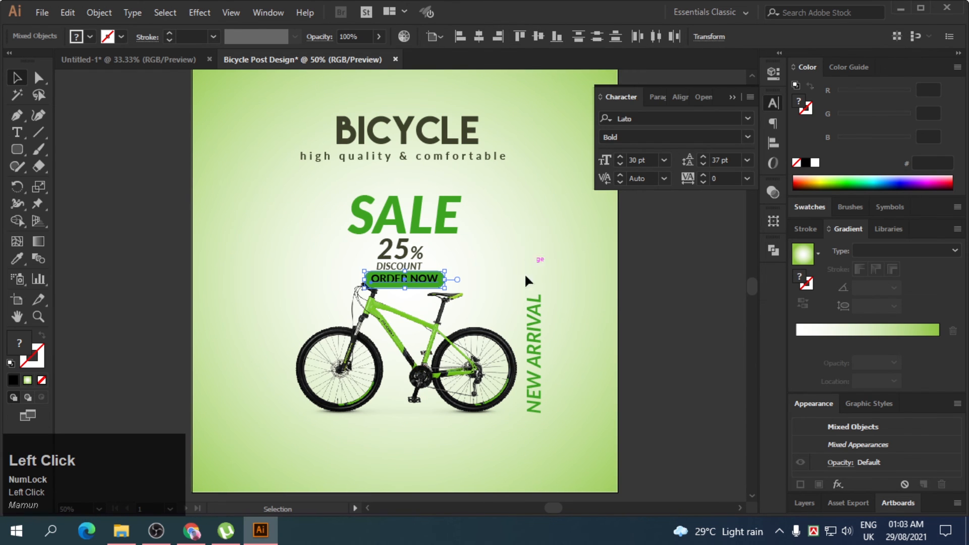
# Move the centred "ORDER NOW" text and button shape straight down until they sit just below the bicycle.
pyautogui.hotkey('shift', 'Down')
pyautogui.hotkey('shift', 'Down')
pyautogui.hotkey('shift', 'Down')
pyautogui.hotkey('shift', 'Down')
pyautogui.hotkey('shift', 'Down')
pyautogui.hotkey('shift', 'Down')
pyautogui.hotkey('shift', 'Down')
pyautogui.hotkey('shift', 'Down')
pyautogui.hotkey('shift', 'Down')
pyautogui.hotkey('shift', 'Down')
pyautogui.hotkey('shift', 'Down')
pyautogui.hotkey('shift', 'Down')
pyautogui.hotkey('shift', 'Down')
pyautogui.hotkey('shift', 'Down')
pyautogui.hotkey('shift', 'Down')
pyautogui.hotkey('shift', 'Down')
pyautogui.hotkey('shift', 'Down')
pyautogui.hotkey('shift', 'Down')
pyautogui.hotkey('shift', 'Down')
pyautogui.hotkey('shift', 'Down')
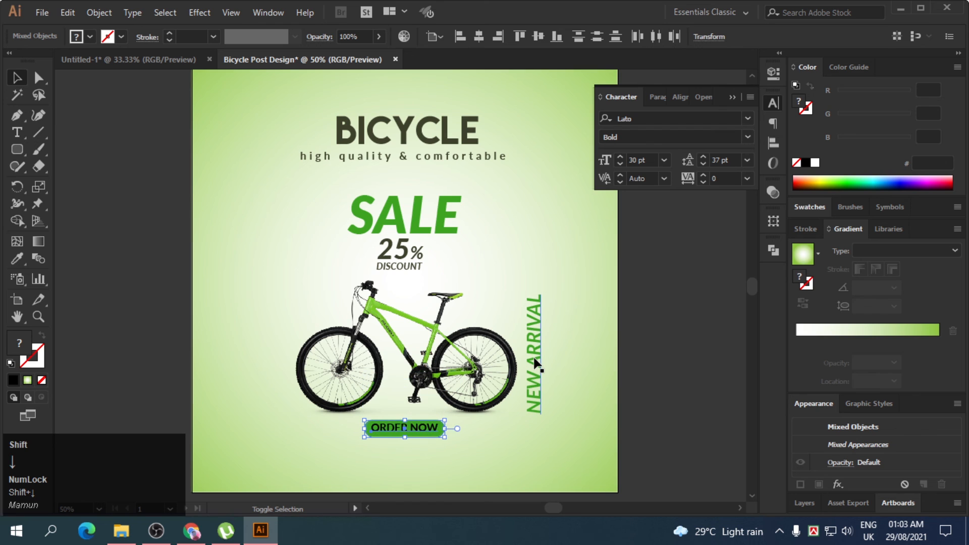
pyautogui.hotkey('shift', 'Down')
# Change the "ORDER NOW" text's fill colour to white.
pyautogui.click(415, 437)
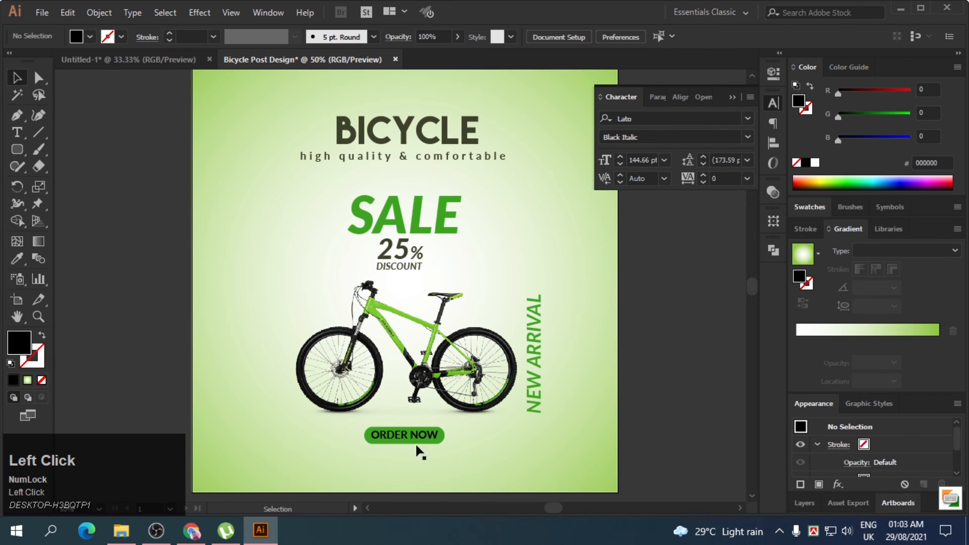
pyautogui.click(815, 163)
pyautogui.click(607, 358)
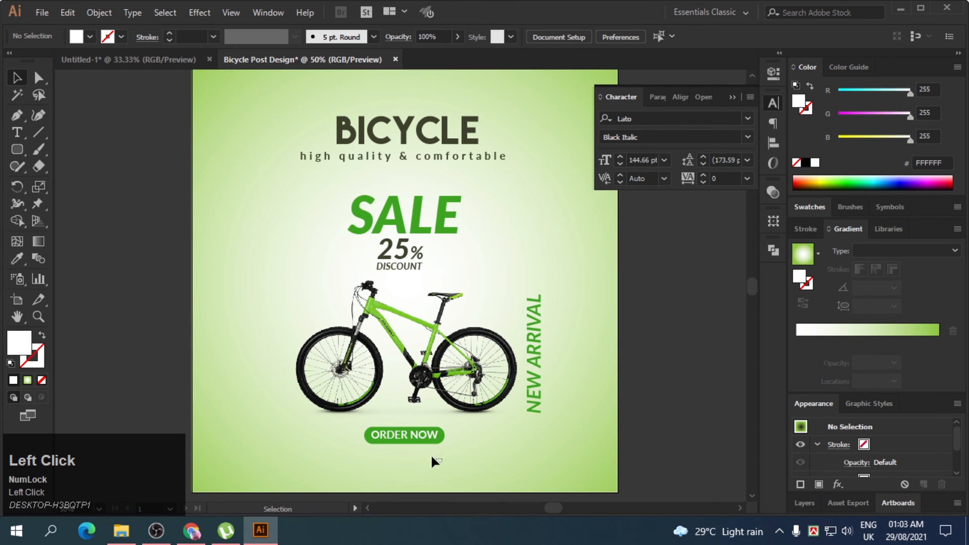
# Recolour the button shape with the dark olive sampled from the "BICYCLE" headline.
pyautogui.moveTo(431, 456); pyautogui.dragTo(463, 483)
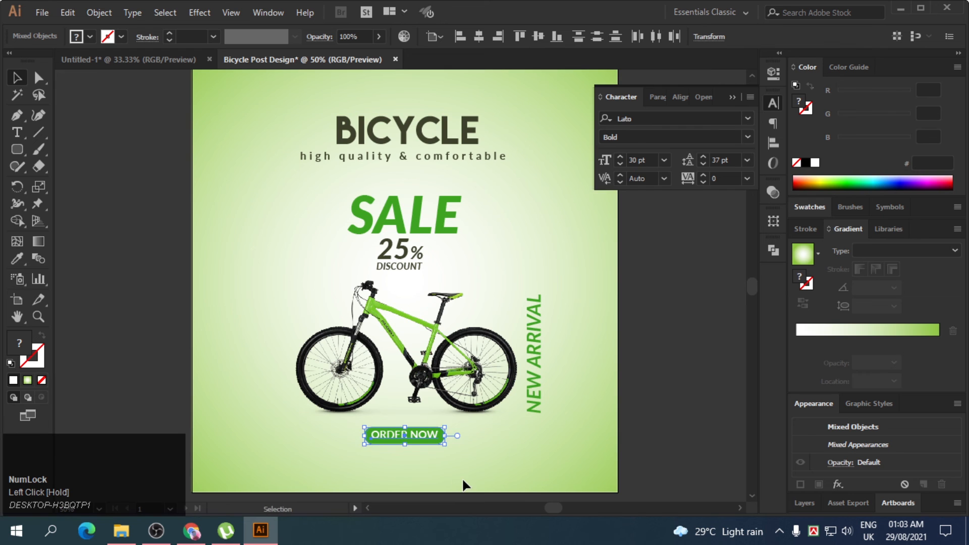
pyautogui.click(440, 442)
pyautogui.click(18, 258)
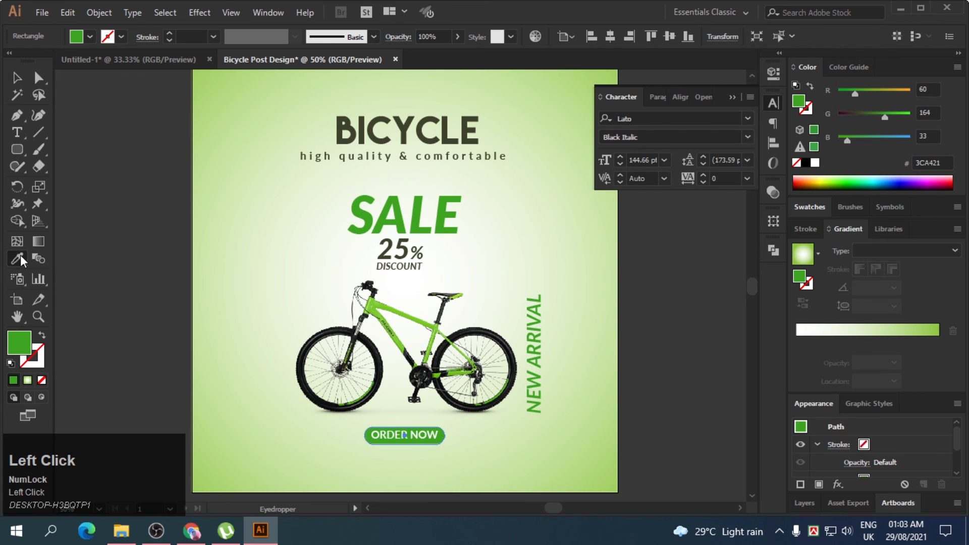
pyautogui.click(460, 135)
pyautogui.click(17, 78)
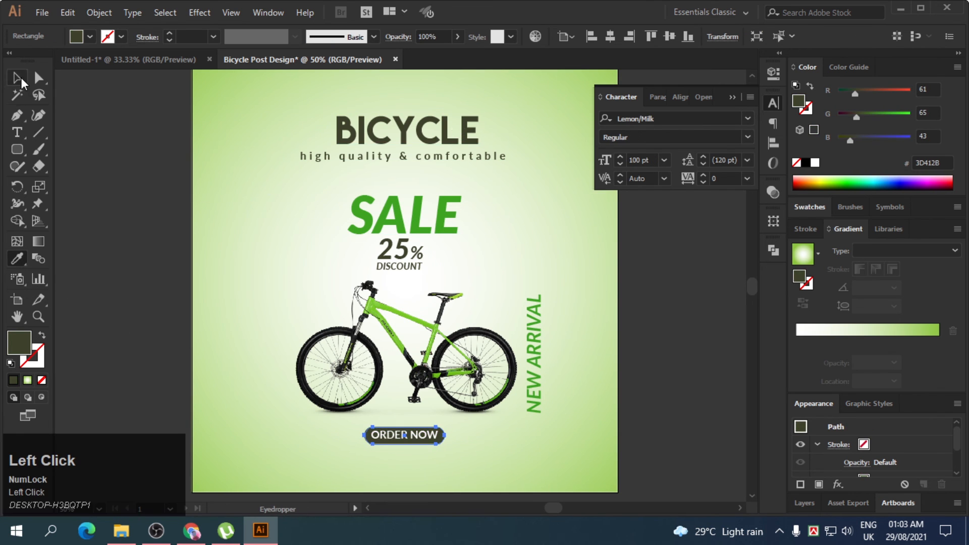
pyautogui.click(117, 187)
# Group the "ORDER NOW" text with its button shape.
pyautogui.click(428, 443)
pyautogui.keyDown('shift'); pyautogui.click(431, 435); pyautogui.keyUp('shift')
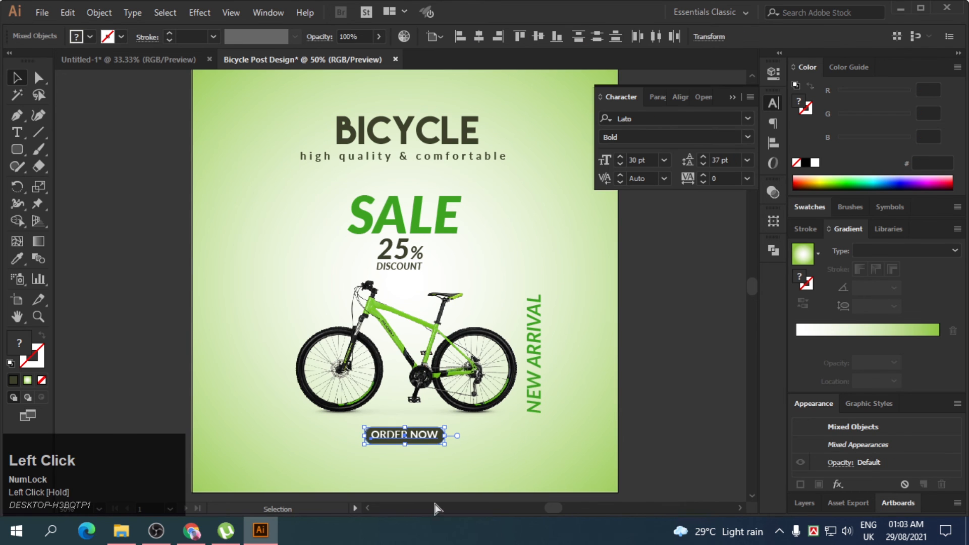
pyautogui.hotkey('ctrl', 'g')
pyautogui.click(465, 482)
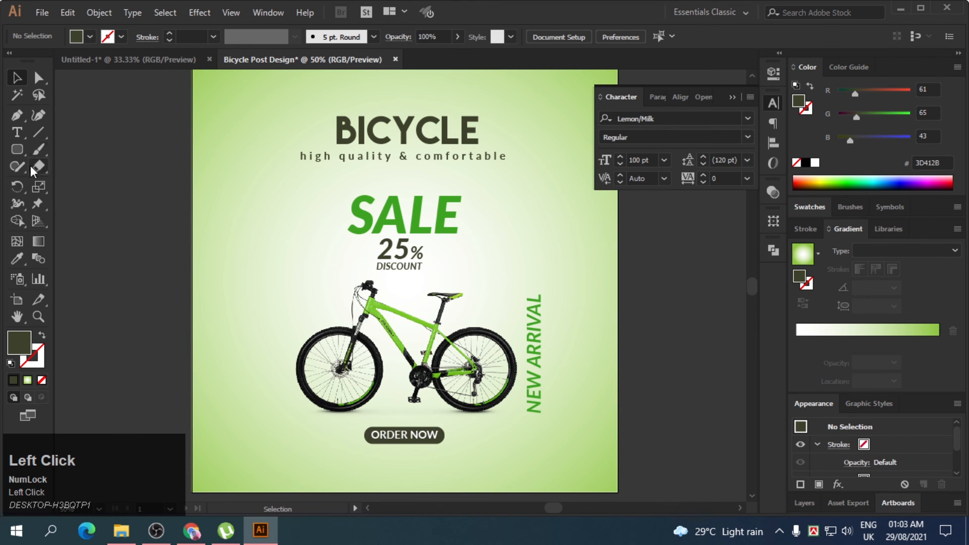
pyautogui.click(17, 133)
pyautogui.click(371, 467)
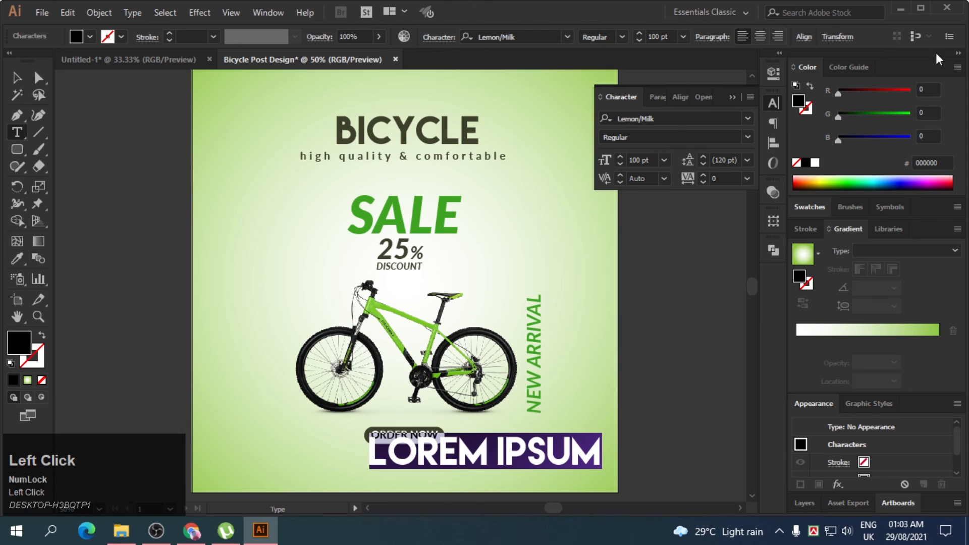
pyautogui.click(683, 36)
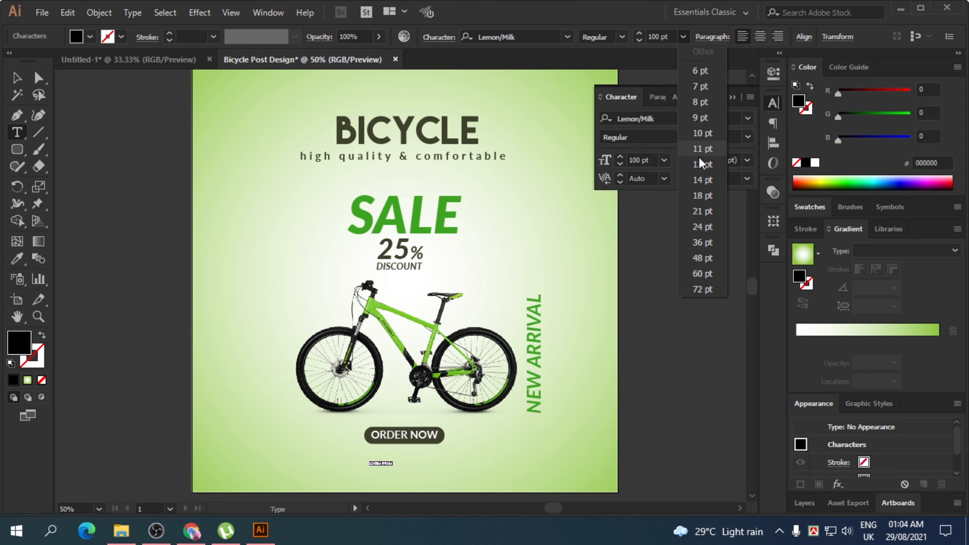
pyautogui.click(701, 195)
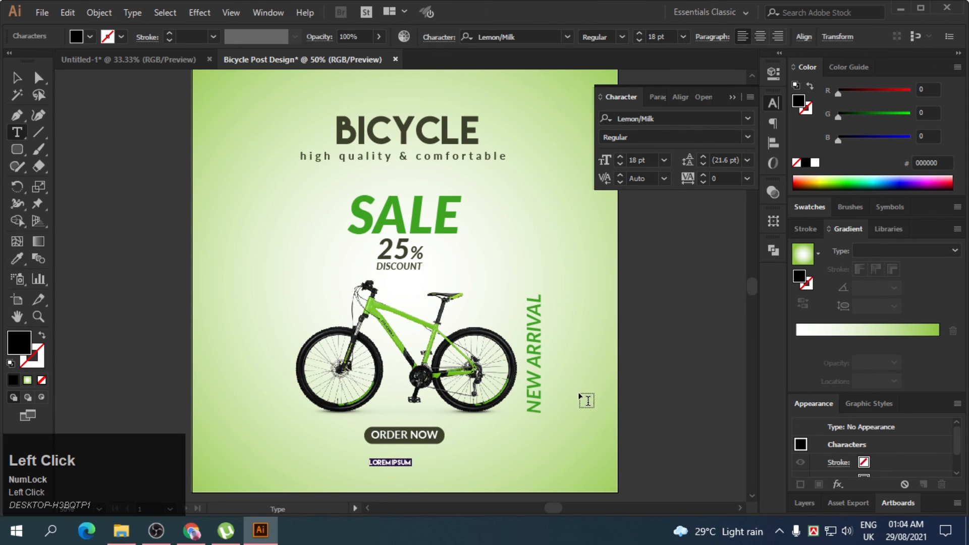
pyautogui.write('www')
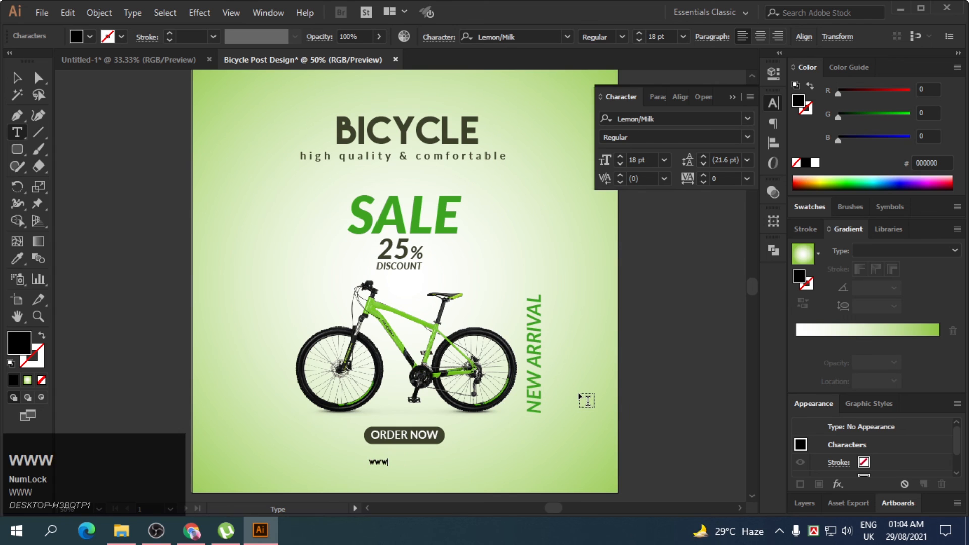
pyautogui.write('.web')
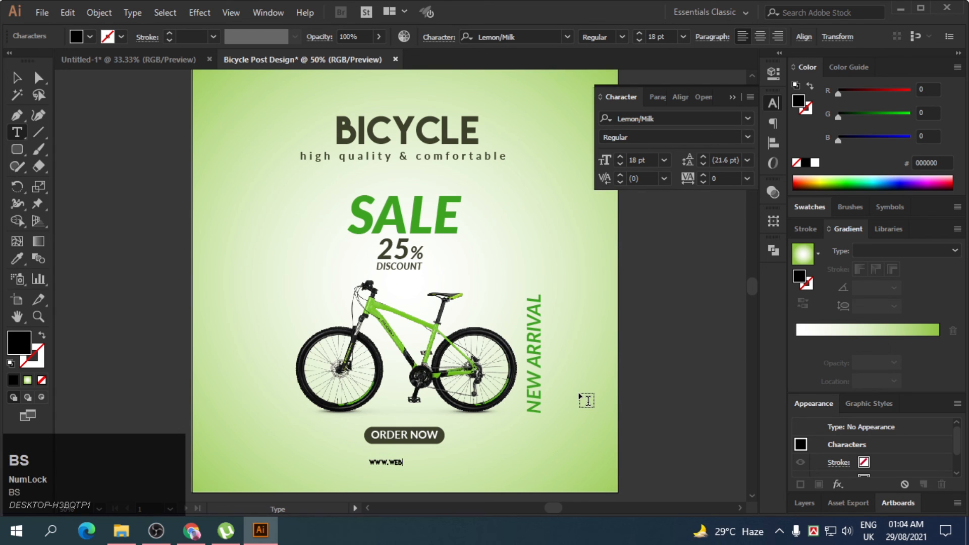
pyautogui.write('site')
pyautogui.click(17, 77)
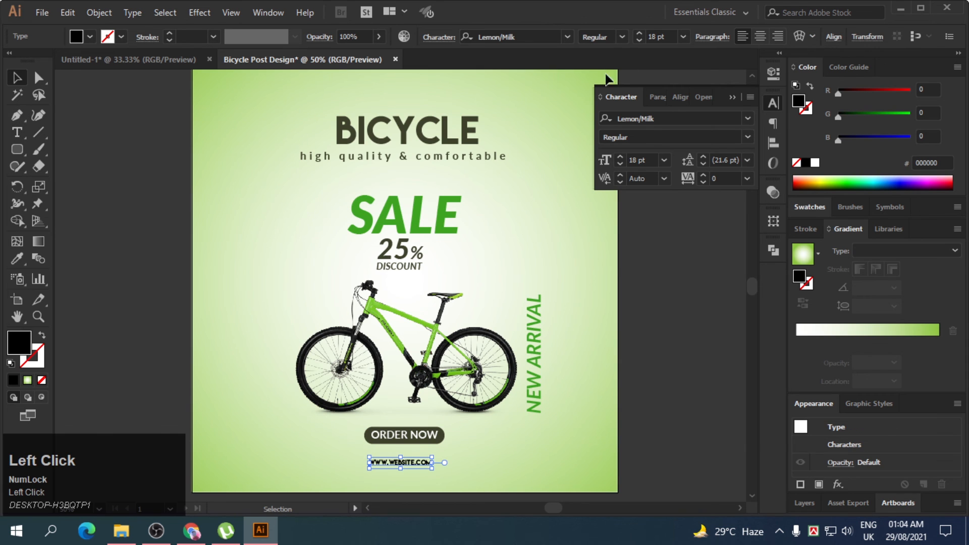
# Change the website text's font to Lato Bold.
pyautogui.click(567, 36)
pyautogui.scroll(1, 529, 91)
pyautogui.click(530, 80)
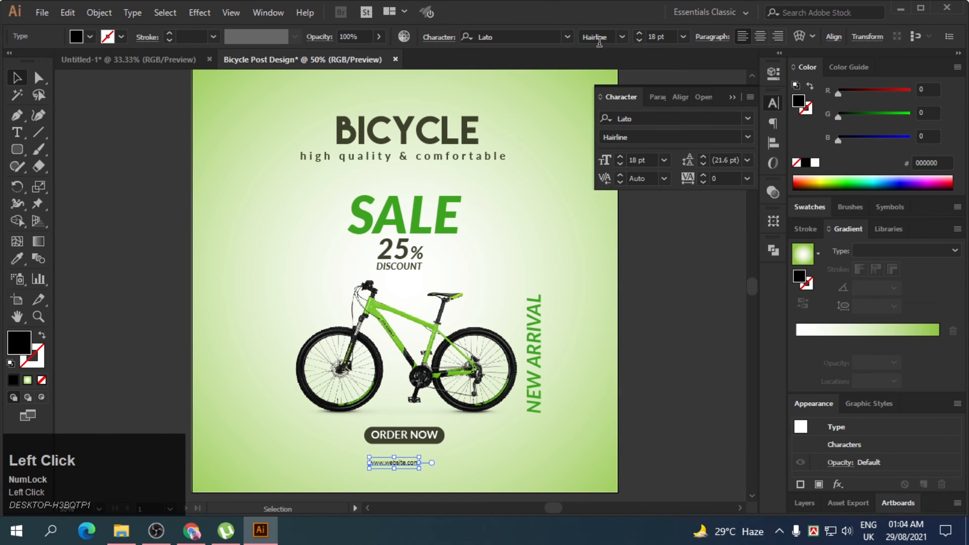
pyautogui.click(613, 36)
pyautogui.click(600, 241)
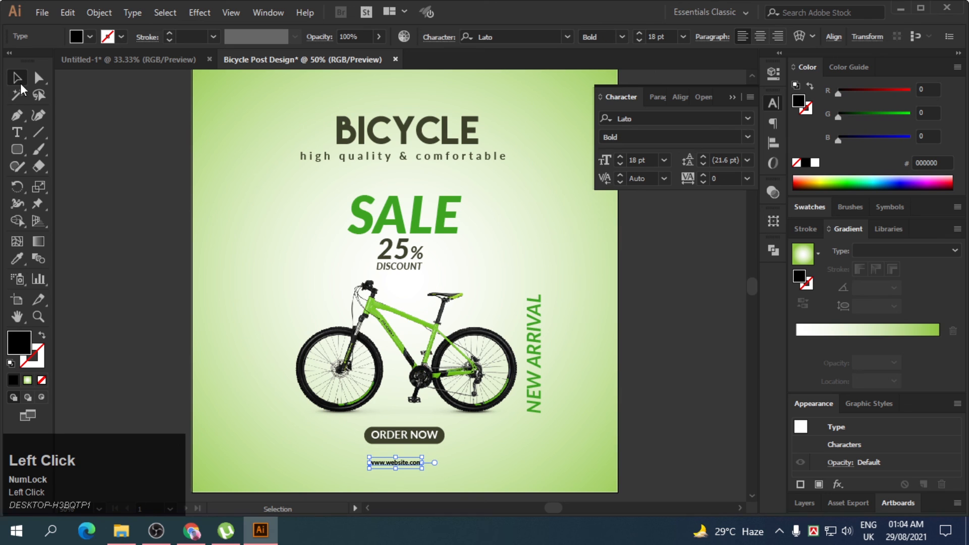
# Set the website text's tracking to 400.
pyautogui.click(744, 181)
pyautogui.click(759, 405)
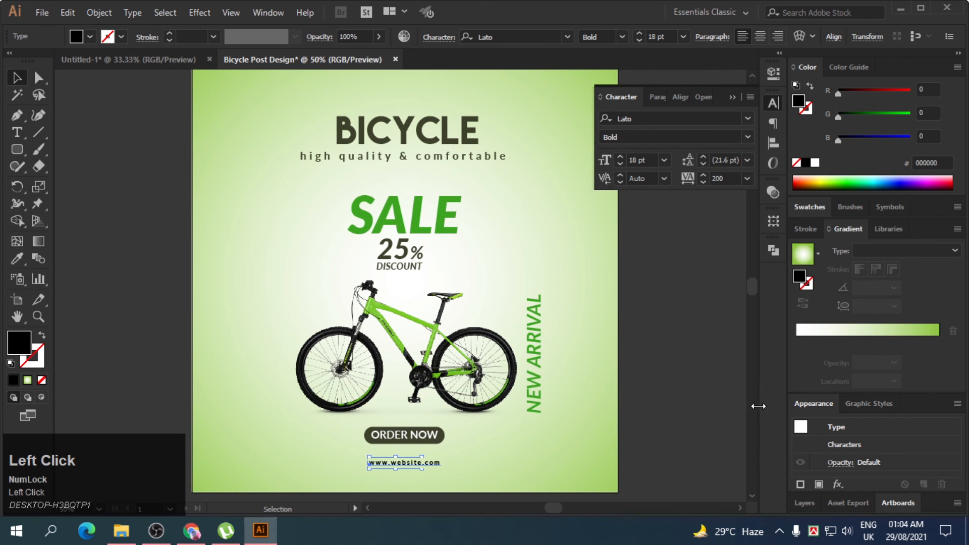
pyautogui.click(689, 179)
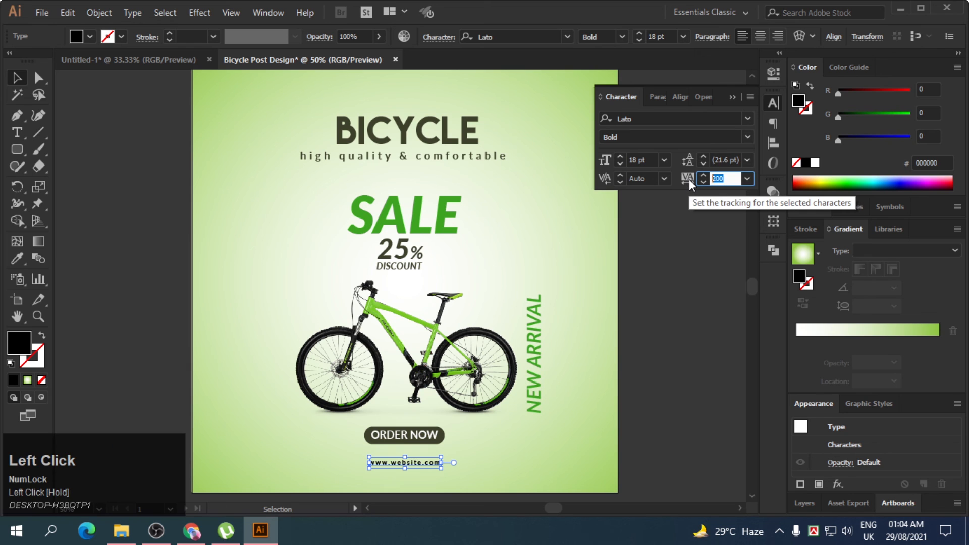
pyautogui.write('400')
pyautogui.press('Return')
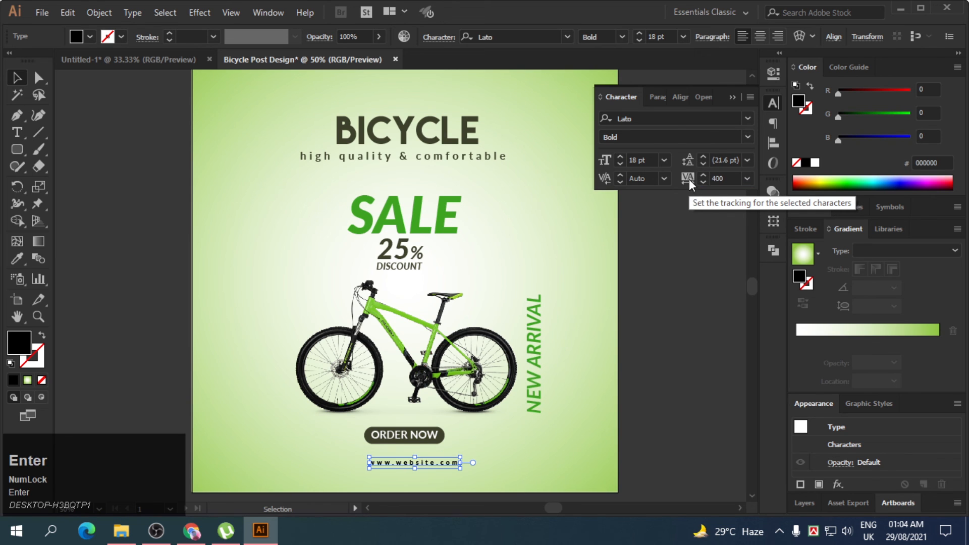
# Move the website text up directly beneath the "ORDER NOW" button and set its size to 25 pt.
pyautogui.click(17, 78)
pyautogui.moveTo(426, 466); pyautogui.dragTo(414, 457)
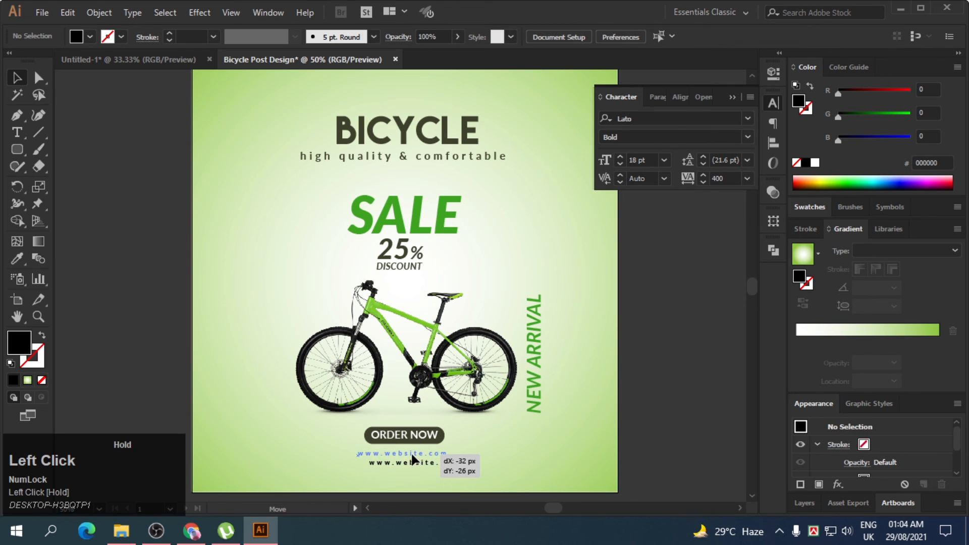
pyautogui.click(667, 36)
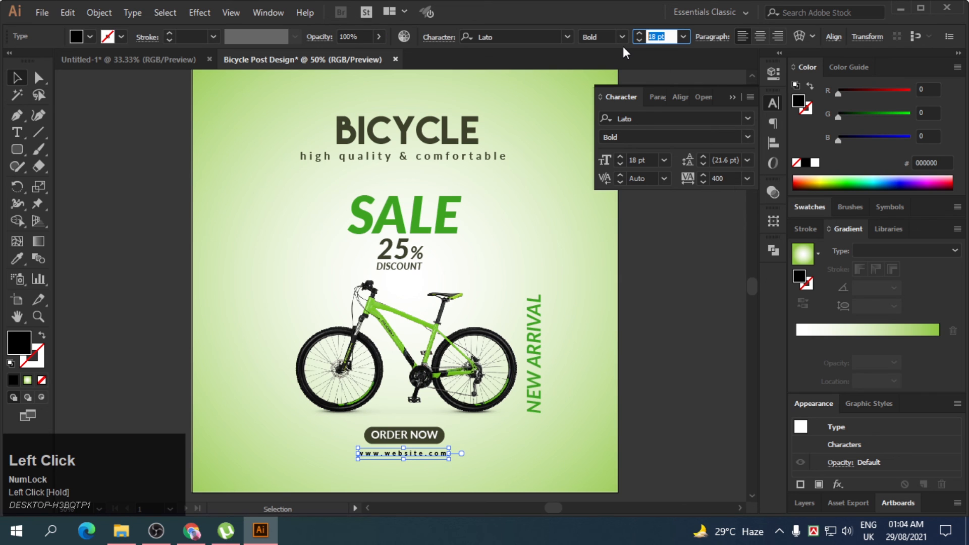
pyautogui.write('25')
pyautogui.press('Return')
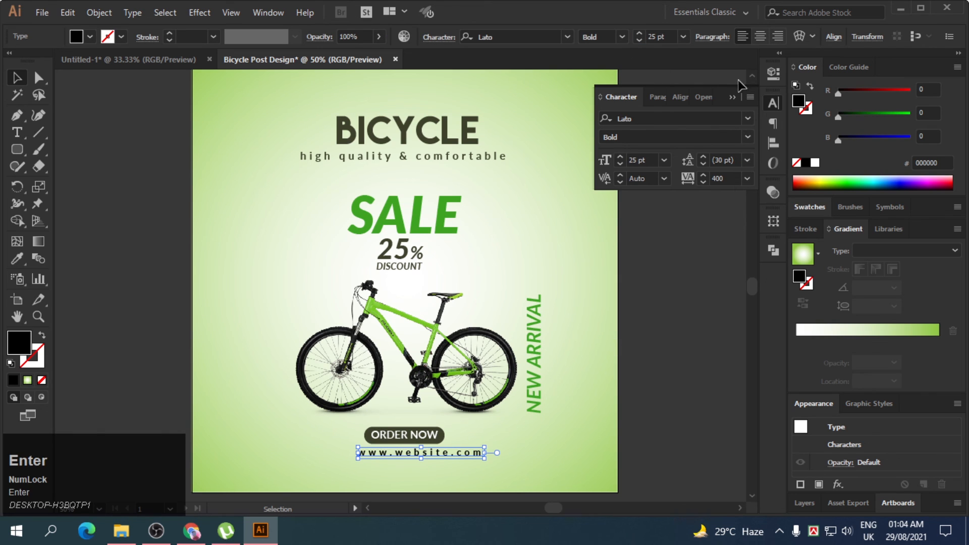
# Copy the "SALE" text's colour code and apply that green, 3CA421, to the website text.
pyautogui.click(371, 226)
pyautogui.doubleClick(799, 276)
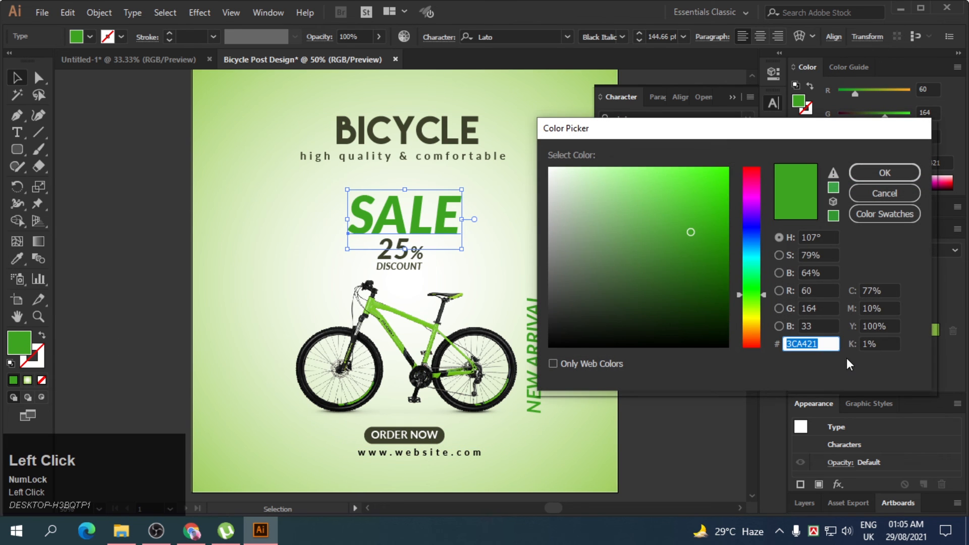
pyautogui.click(884, 193)
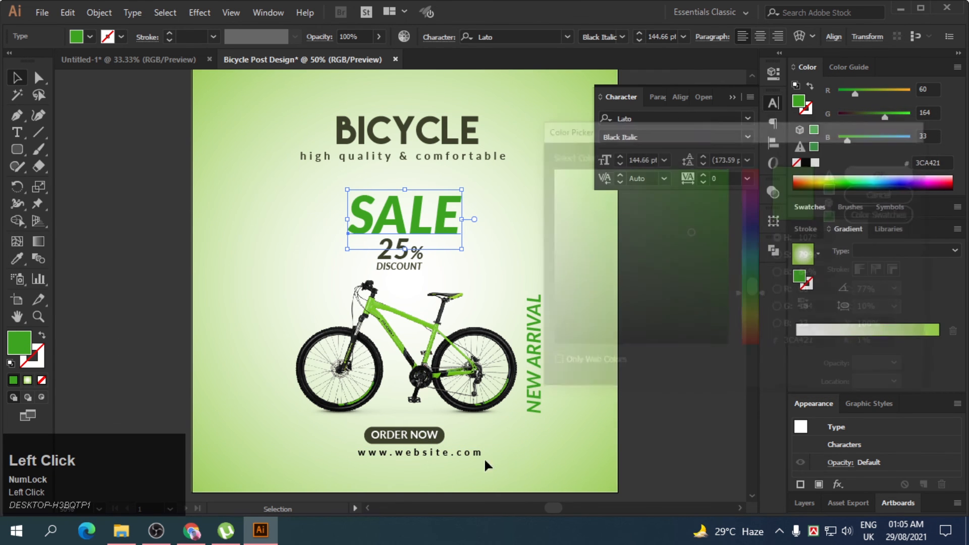
pyautogui.click(371, 451)
pyautogui.doubleClick(26, 347)
pyautogui.write('3CA421')
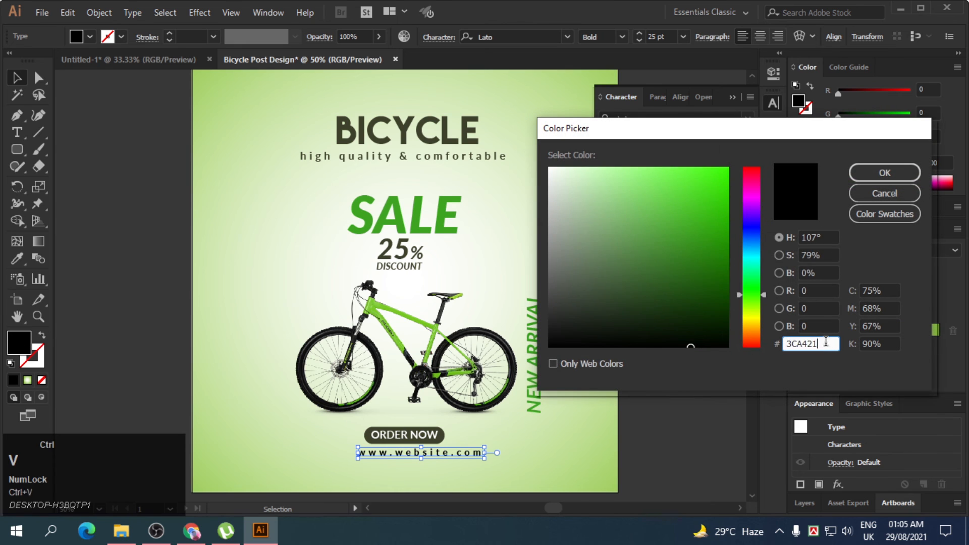
pyautogui.click(884, 172)
pyautogui.click(98, 191)
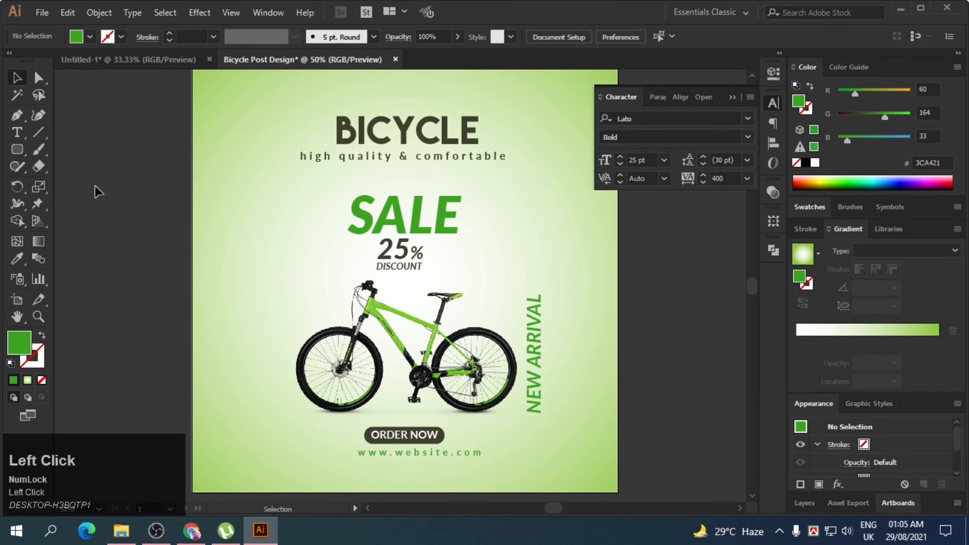
# Set the website text's paragraph alignment to centered and center it horizontally on the artboard.
pyautogui.click(426, 452)
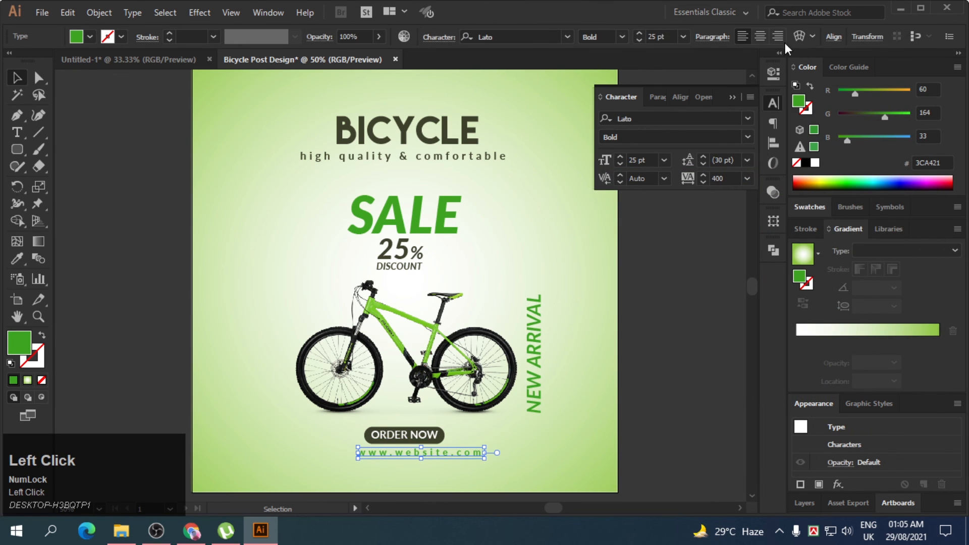
pyautogui.click(759, 36)
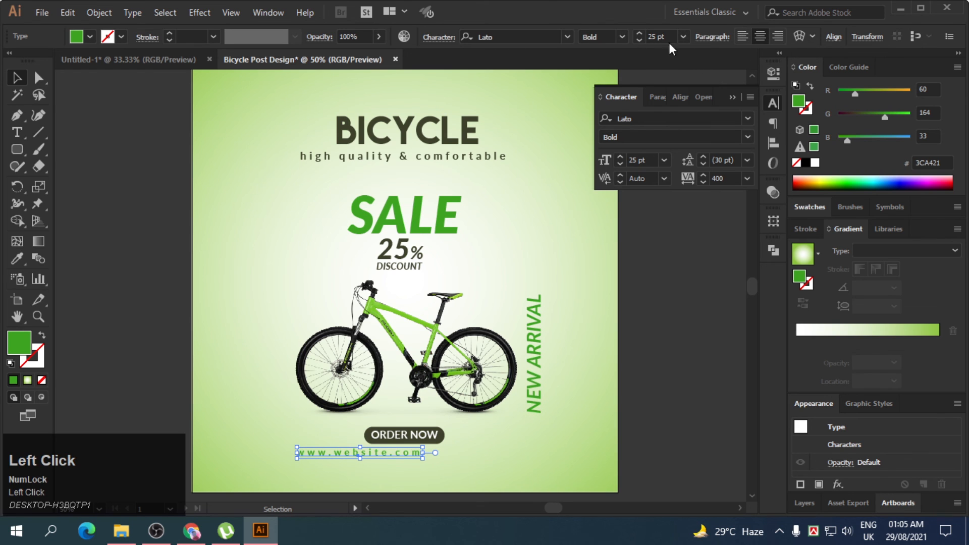
pyautogui.click(830, 37)
pyautogui.click(716, 75)
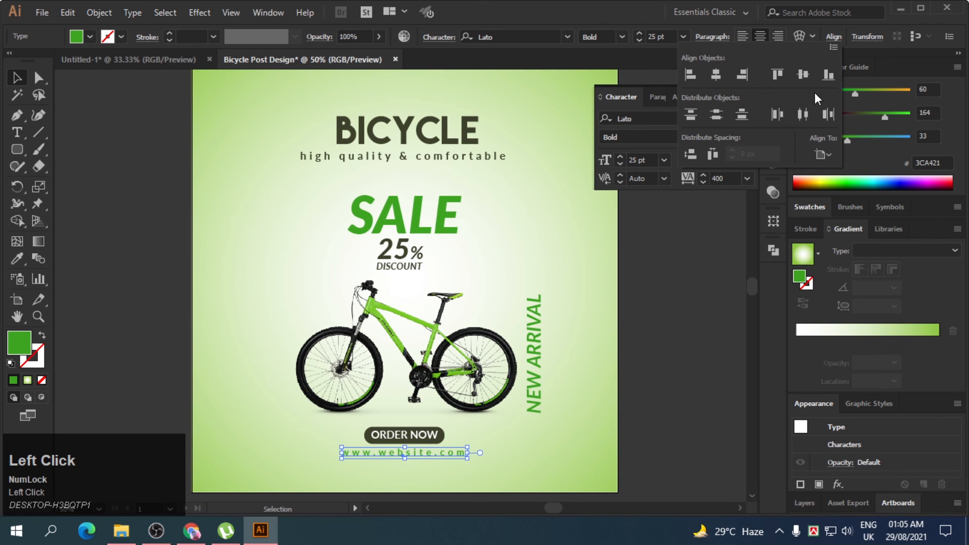
pyautogui.click(683, 338)
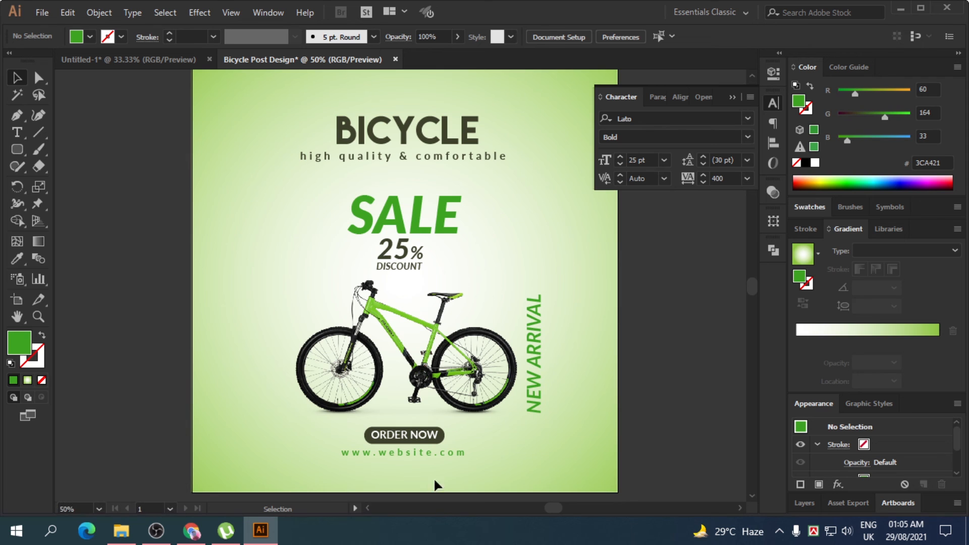
# Try nudging the "ORDER NOW" button closer to the website text, and return it to its original position.
pyautogui.click(412, 439)
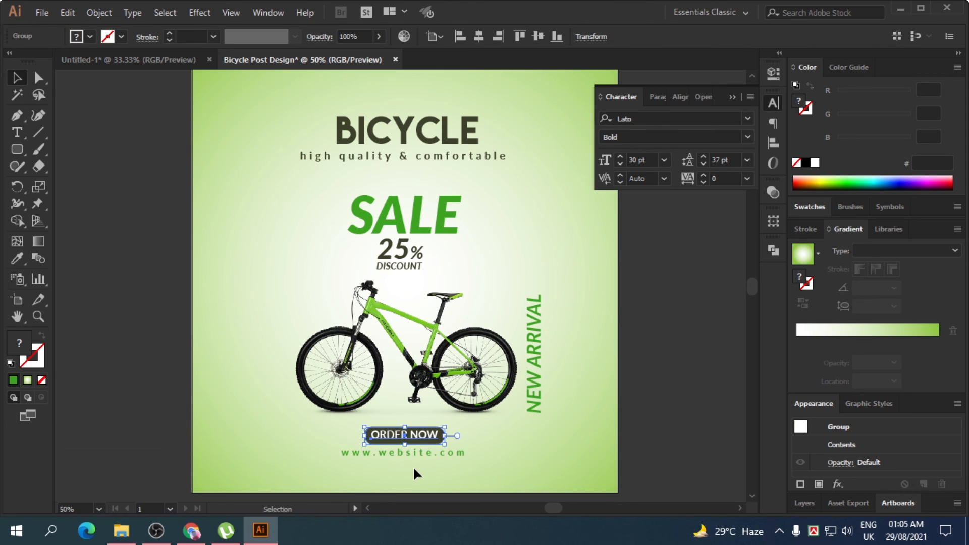
pyautogui.hotkey('shift', 'Up')
pyautogui.hotkey('shift', 'Down')
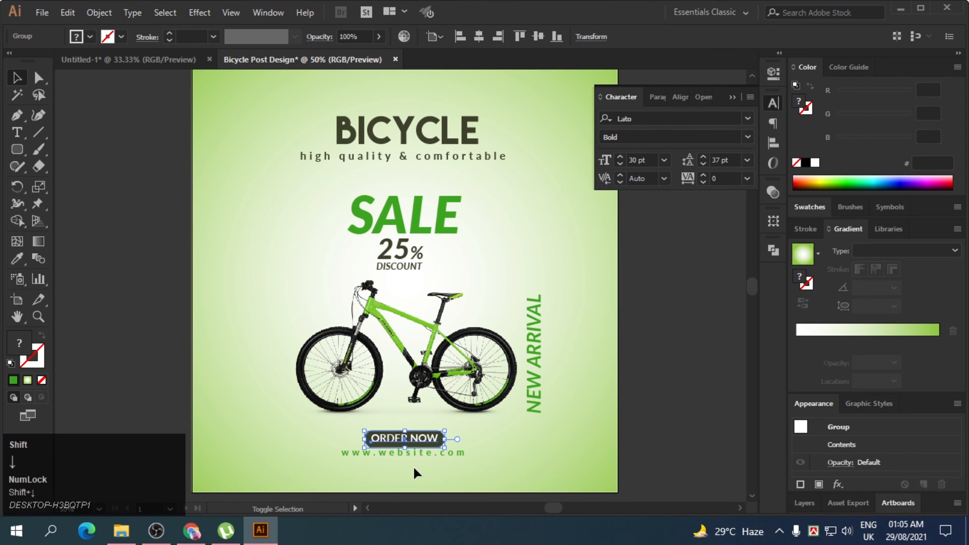
pyautogui.click(413, 473)
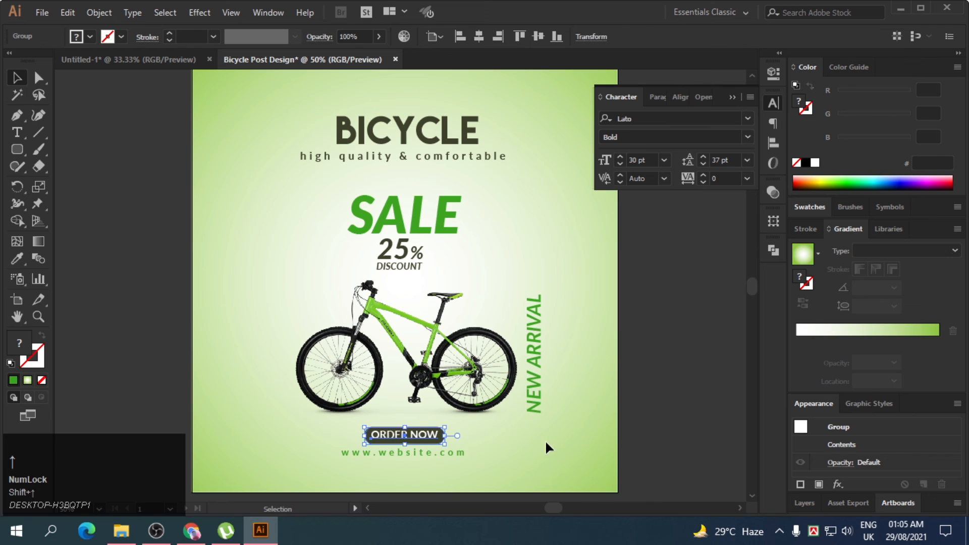
pyautogui.click(744, 205)
# Try moving the discount text slightly lower beneath the "SALE" text, and undo the move.
pyautogui.click(33, 317)
pyautogui.press('space')
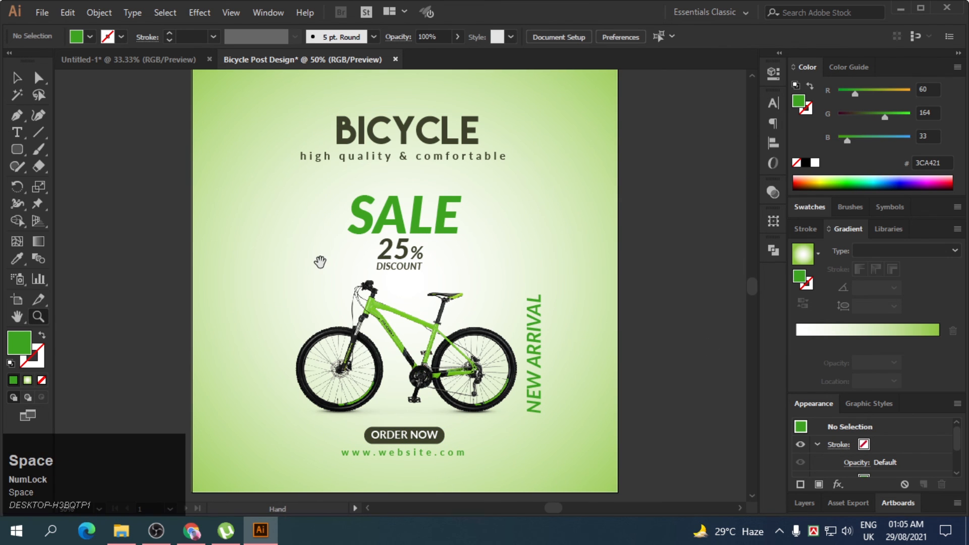
pyautogui.keyDown('alt'); pyautogui.scroll(-1, 313, 262); pyautogui.keyUp('alt')
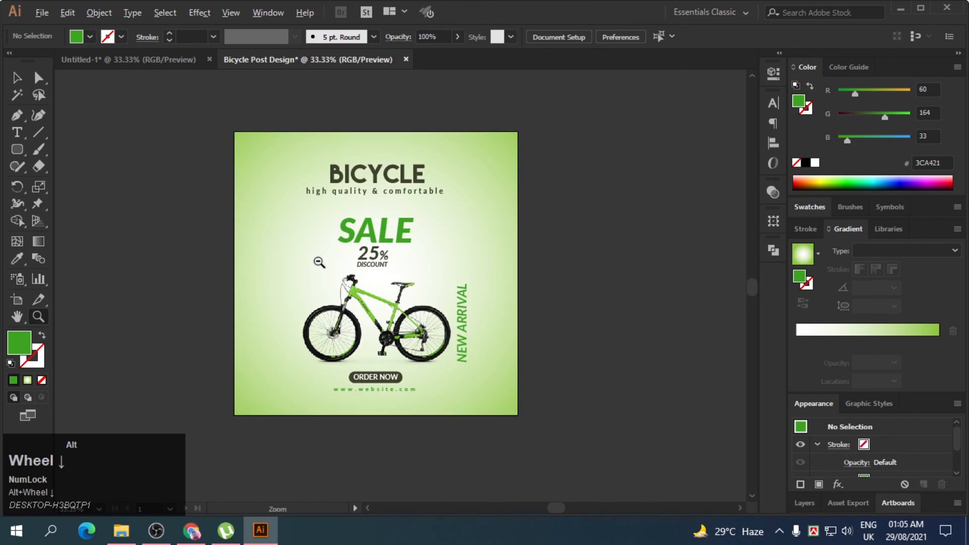
pyautogui.moveTo(218, 119); pyautogui.dragTo(541, 431)
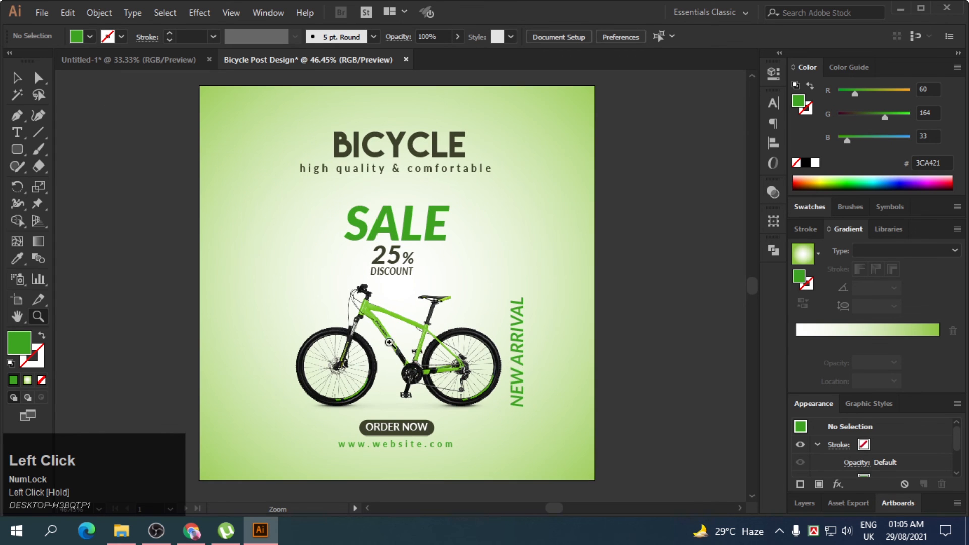
pyautogui.click(20, 80)
pyautogui.click(367, 228)
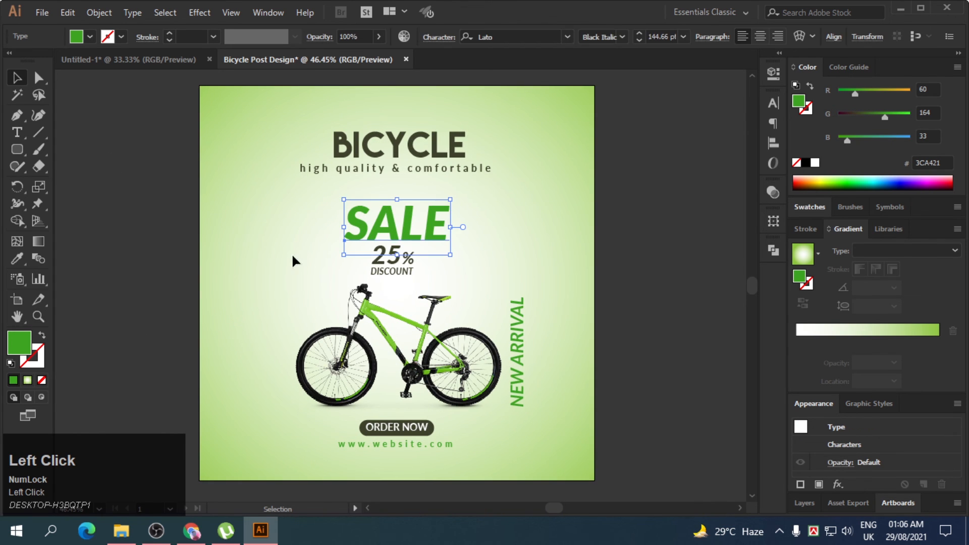
pyautogui.click(377, 272)
pyautogui.click(343, 268)
pyautogui.moveTo(364, 252); pyautogui.dragTo(368, 263)
pyautogui.hotkey('ctrl', 'z')
pyautogui.click(260, 201)
pyautogui.moveTo(291, 125); pyautogui.dragTo(449, 451)
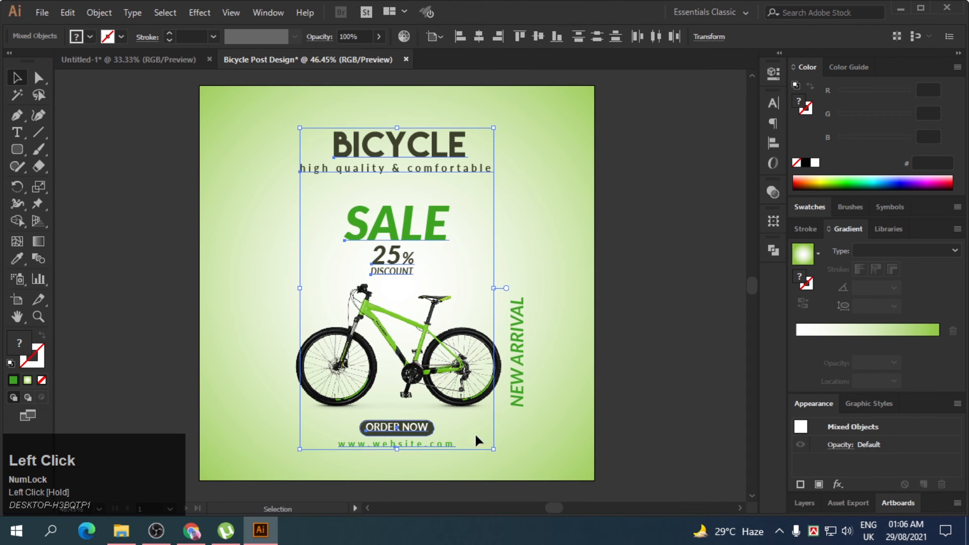
pyautogui.click(647, 360)
pyautogui.hotkey('ctrl', 'a')
pyautogui.click(648, 346)
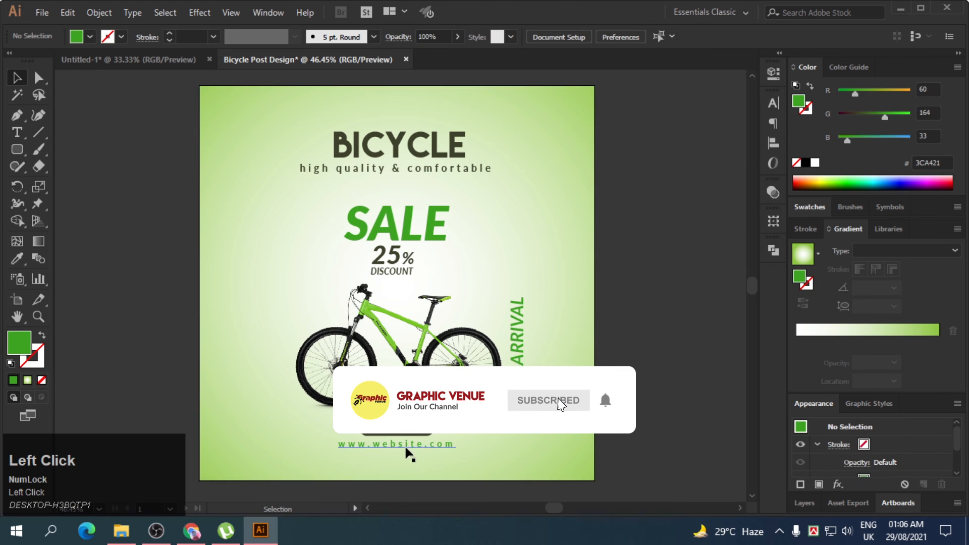
pyautogui.click(287, 454)
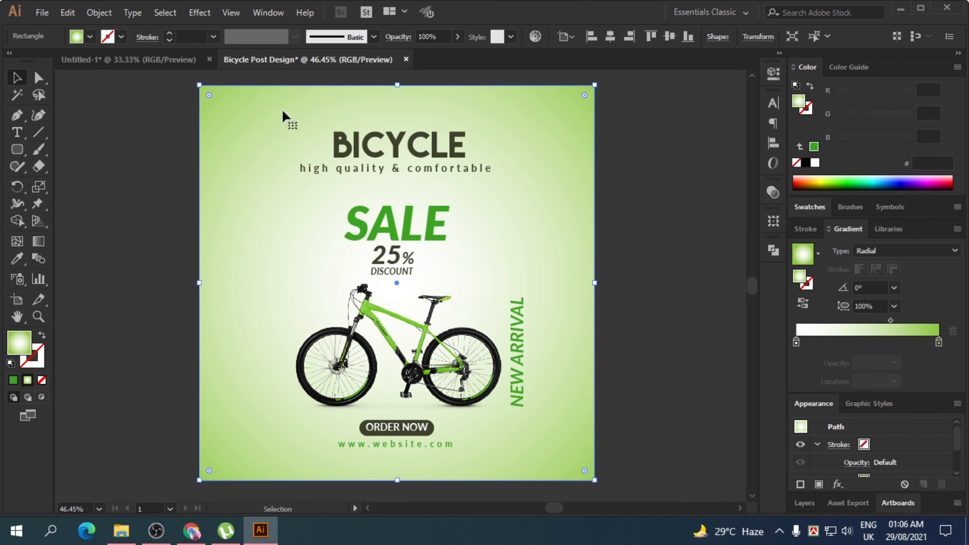
pyautogui.moveTo(282, 108); pyautogui.dragTo(453, 409)
pyautogui.hotkey('ctrl', 'z')
pyautogui.click(573, 222)
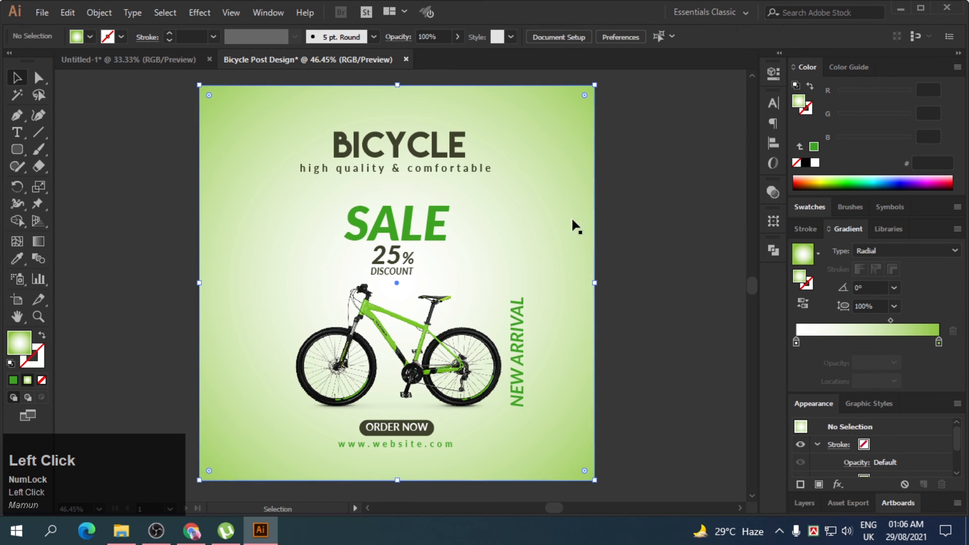
pyautogui.hotkey('ctrl', 'z')
# Align the headline, tagline, sale and discount texts, bicycle image, "ORDER NOW" button and website text on their horizontal centers, leaving out "NEW ARRIVAL".
pyautogui.click(267, 128)
pyautogui.moveTo(291, 107); pyautogui.dragTo(432, 450)
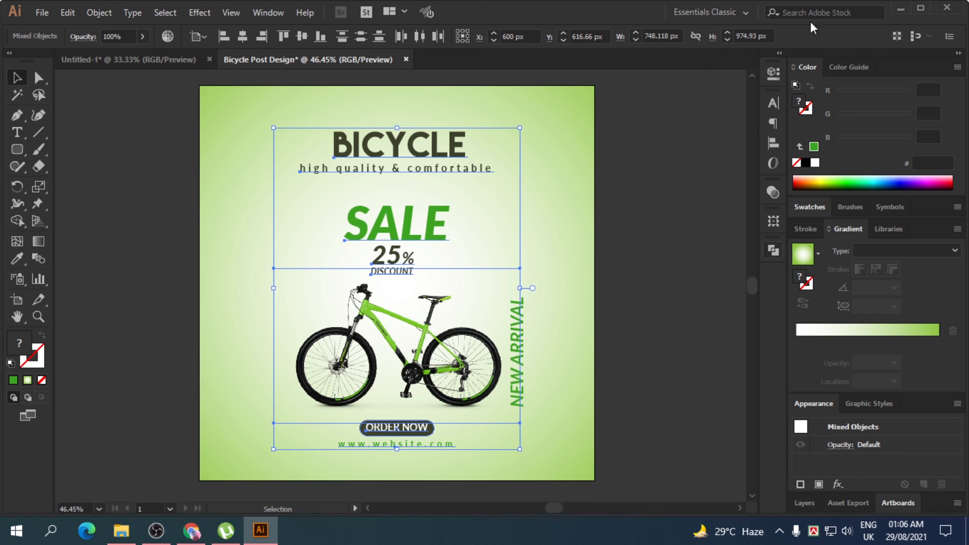
pyautogui.click(773, 143)
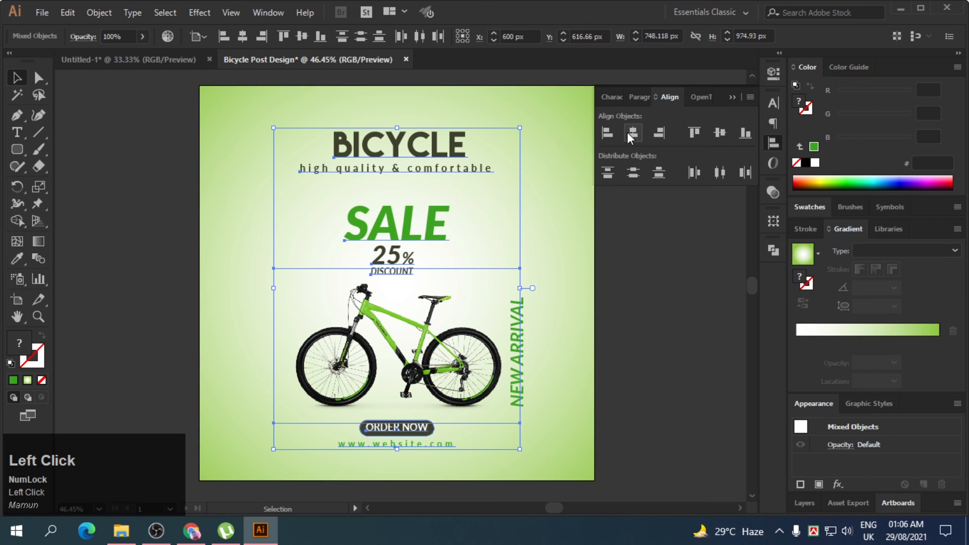
pyautogui.click(633, 132)
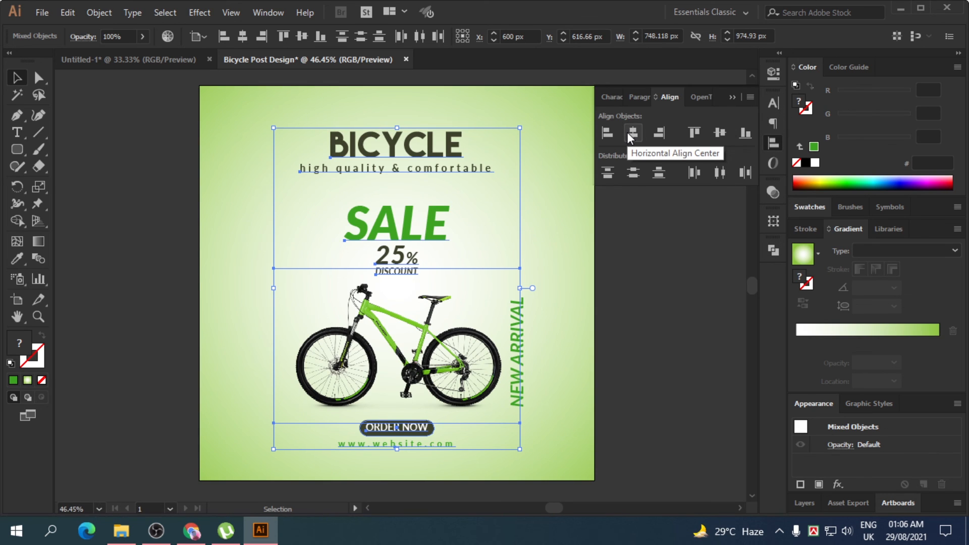
pyautogui.click(772, 144)
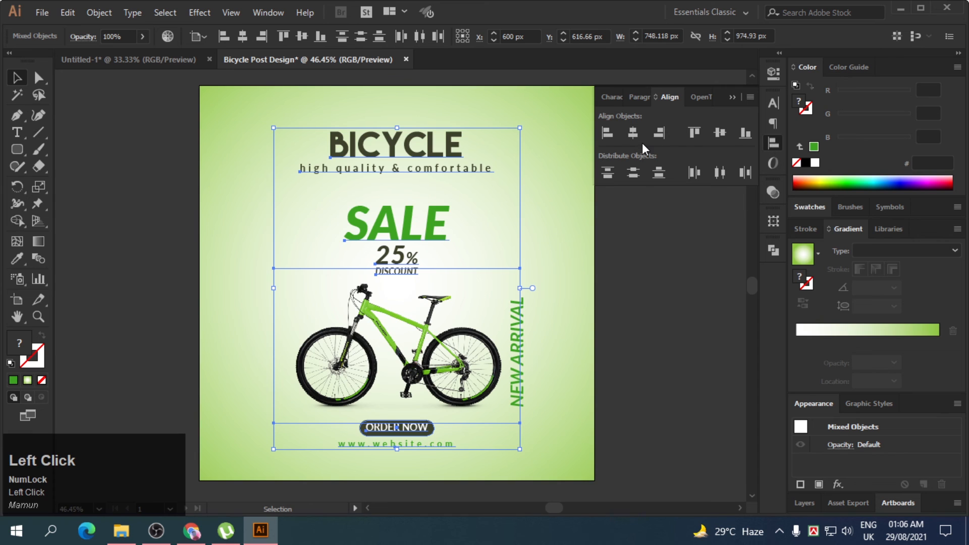
pyautogui.click(772, 145)
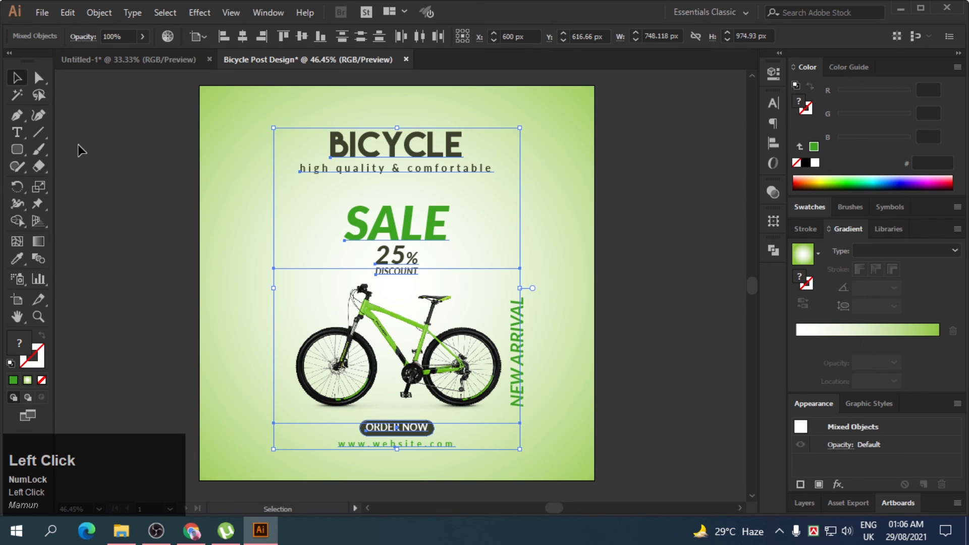
pyautogui.click(671, 251)
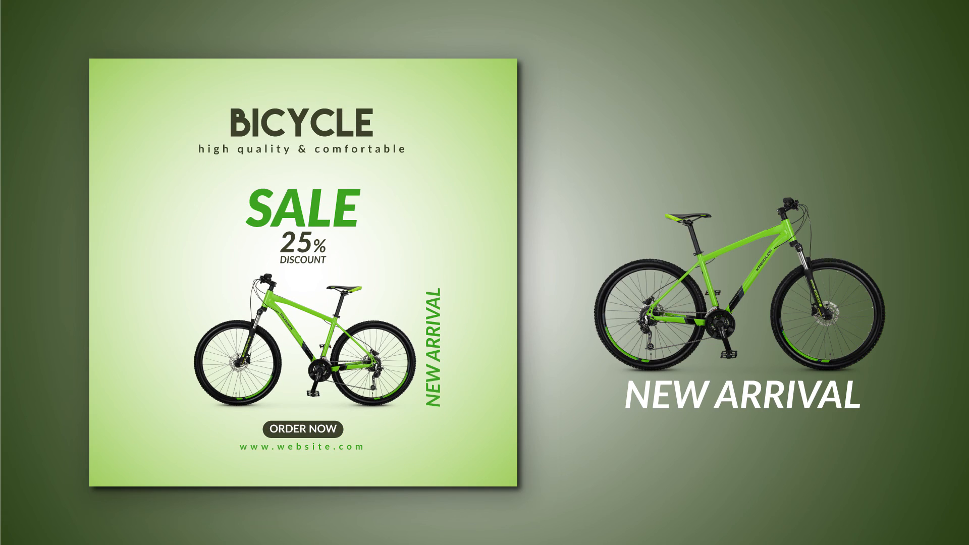